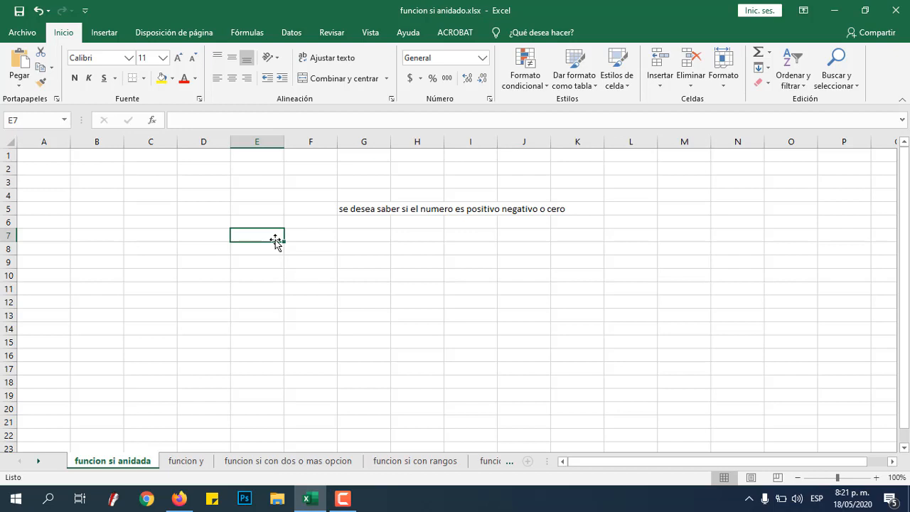
# - Write the basic SI syntax as literal text in E8: =si(condicion;si cumple;no cumple)
pyautogui.click(275, 247)
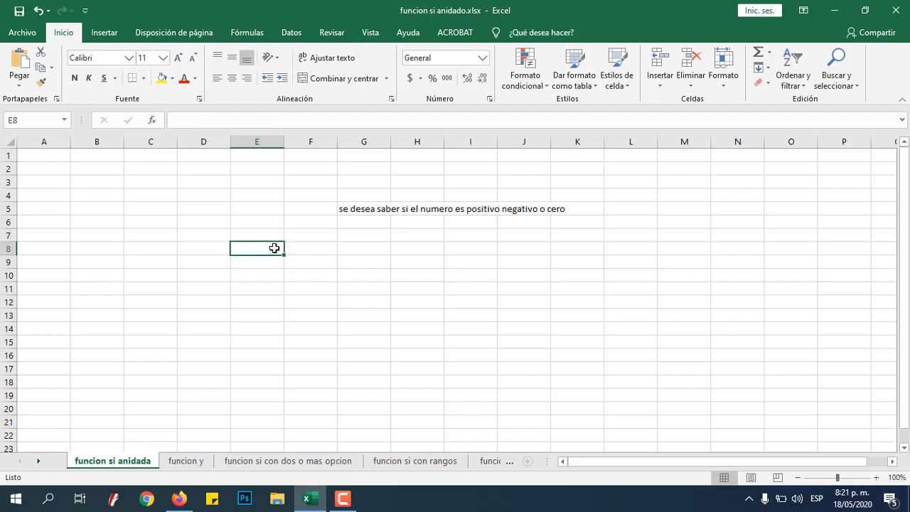
pyautogui.click(304, 248)
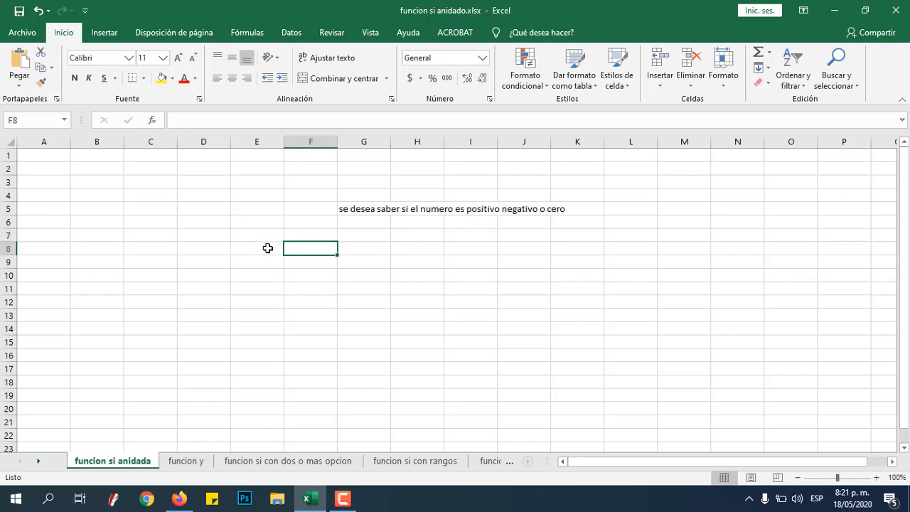
pyautogui.click(267, 248)
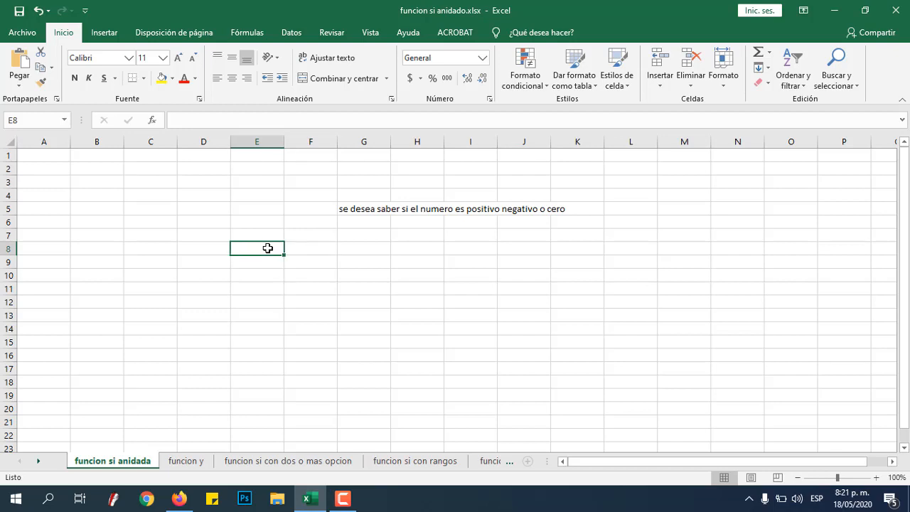
pyautogui.write("'=")
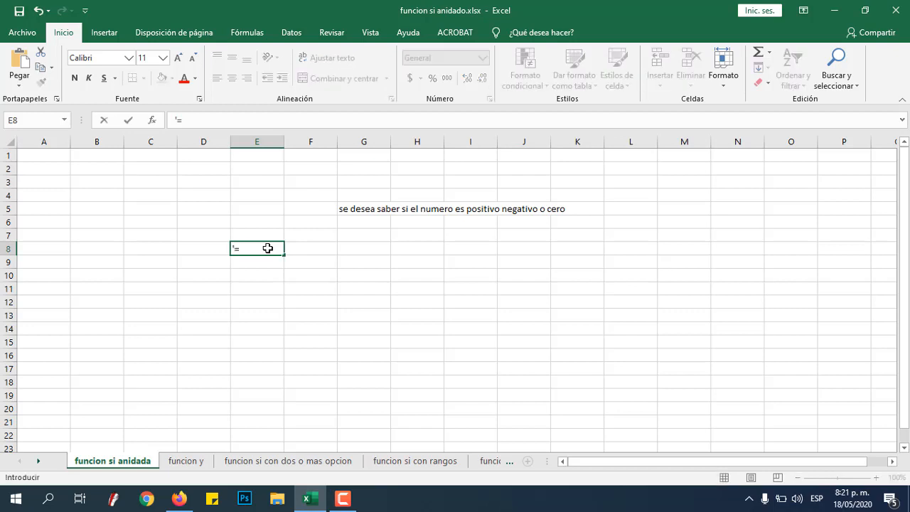
pyautogui.write('si(condicion')
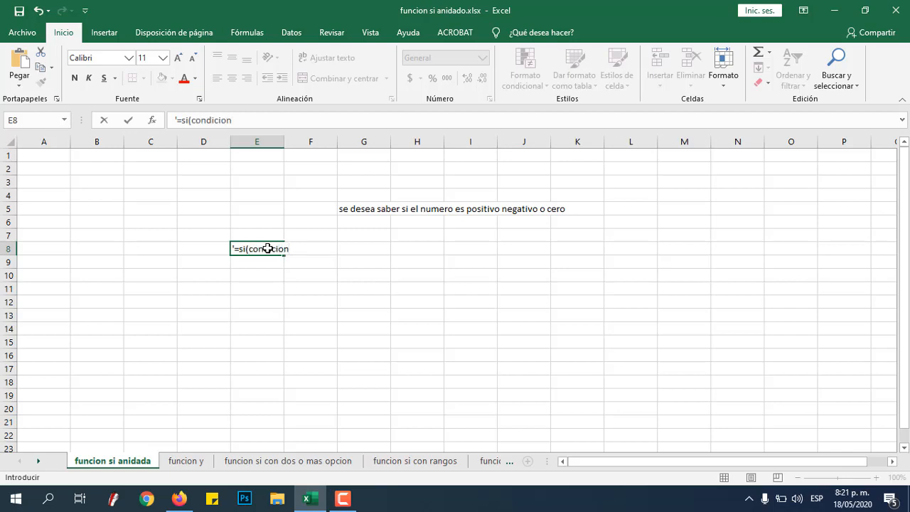
pyautogui.write(';si cumple;')
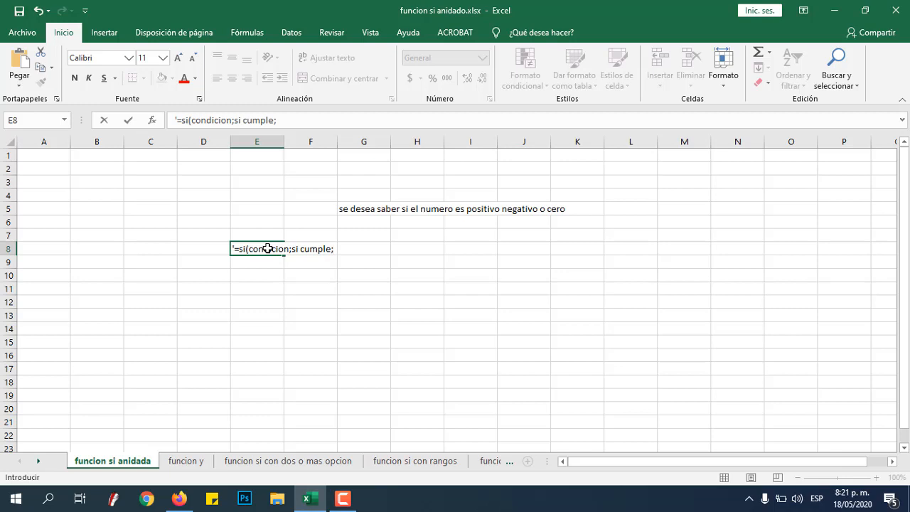
pyautogui.write('no cumple')
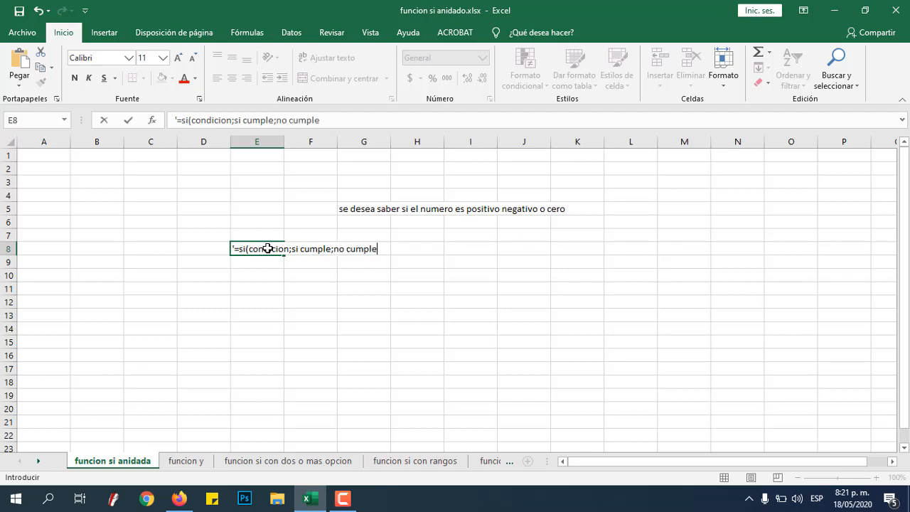
pyautogui.write(')')
# - Start the nested SI syntax as literal text in E9 with =si(condicion;si cumple
pyautogui.click(254, 267)
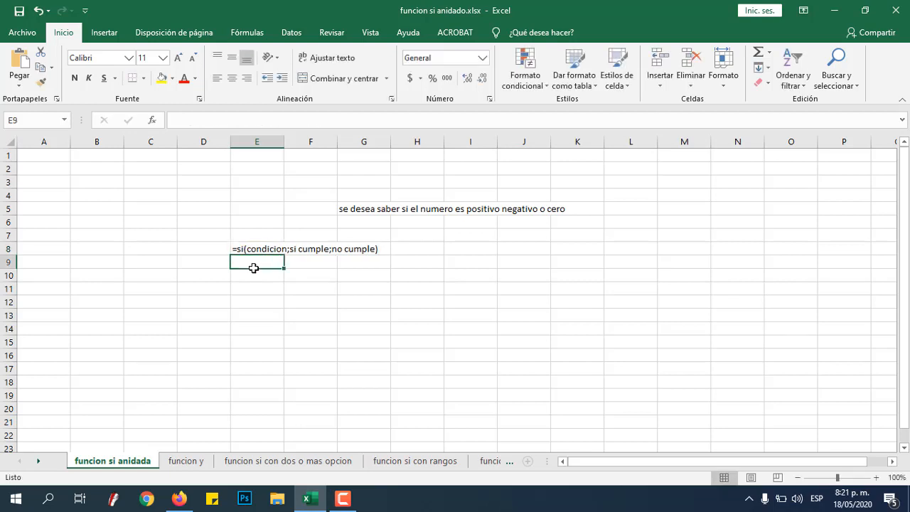
pyautogui.write("'=")
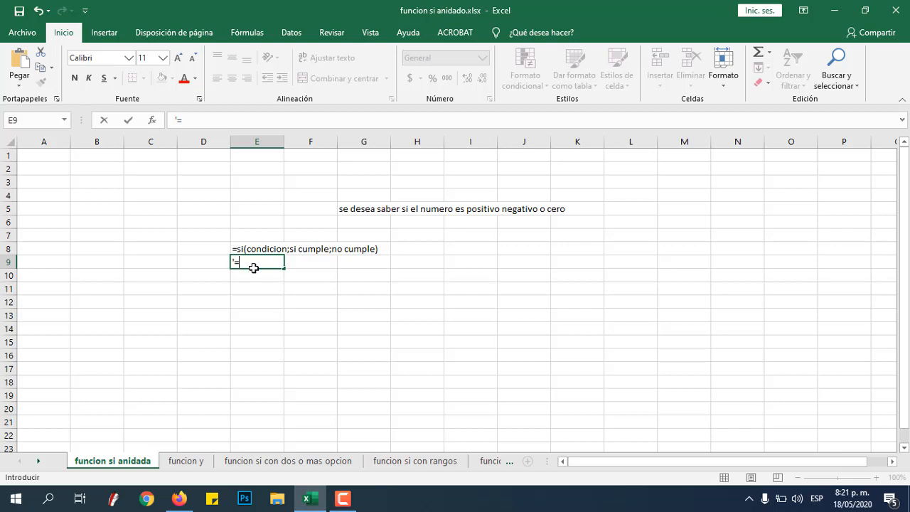
pyautogui.write('si(condicion')
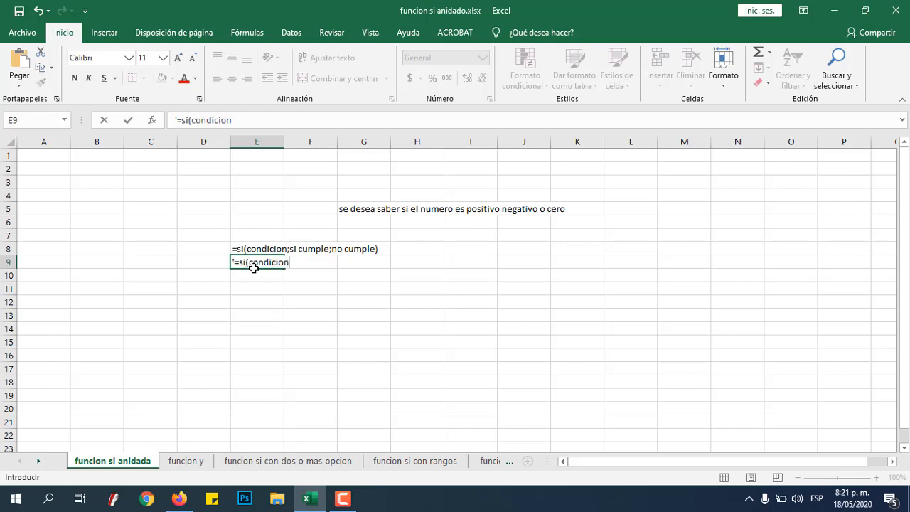
pyautogui.write(';si cumple')
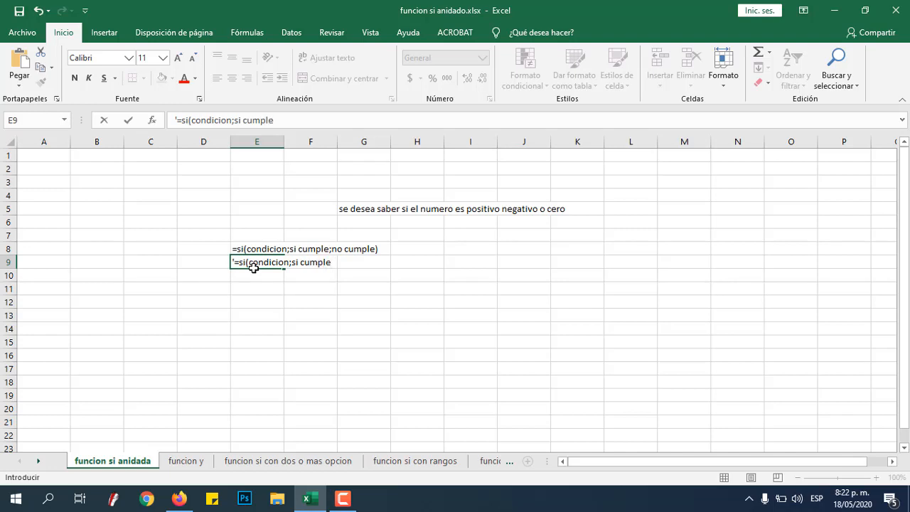
# - Extend the syntax text in E9 with a second SI: ;si(condicion 2; cumple condicion 2
pyautogui.write(';')
pyautogui.write('si')
pyautogui.write('(')
pyautogui.write('condici')
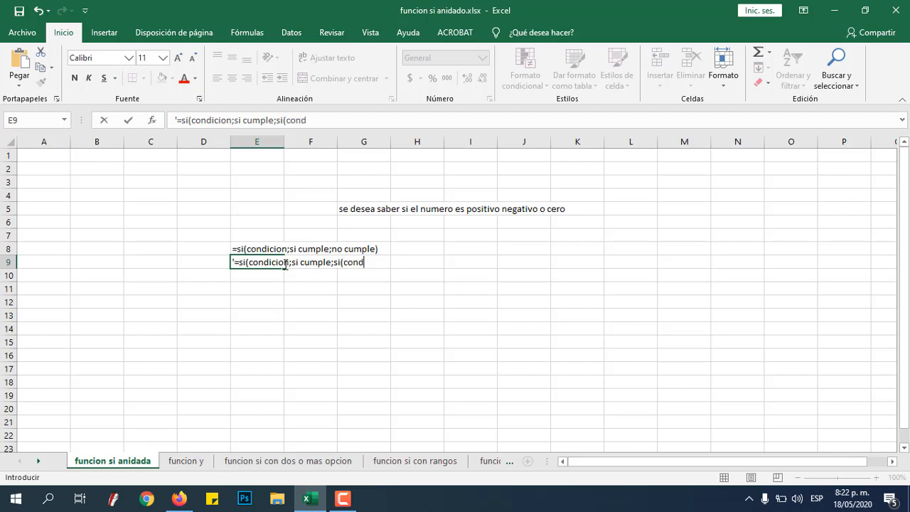
pyautogui.write('on 2; cumpe')
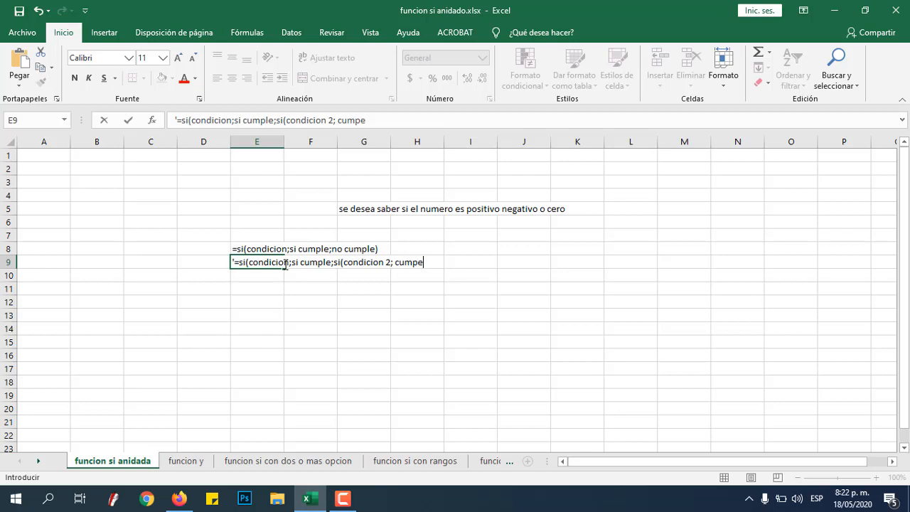
pyautogui.press('BackSpace')
pyautogui.write('le condicion 2')
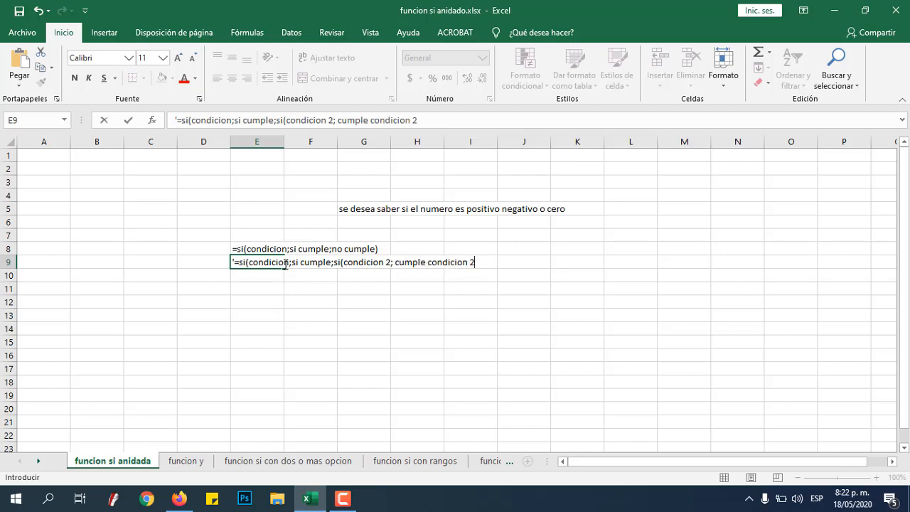
# - Extend the syntax text in E9 with a third SI: ;si(condicion 3;cumple 3
pyautogui.write(';ssi)')
pyautogui.press('BackSpace')
pyautogui.write('(condic')
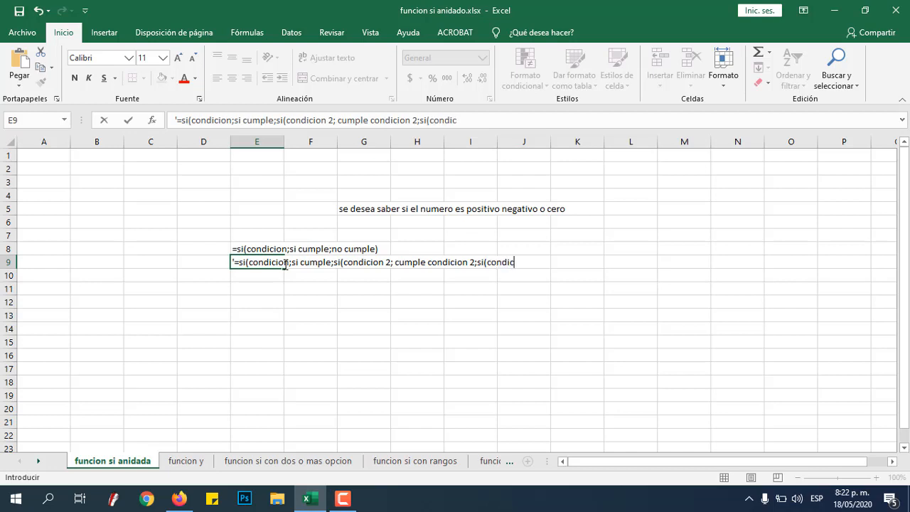
pyautogui.write('ion 3;cumple 3')
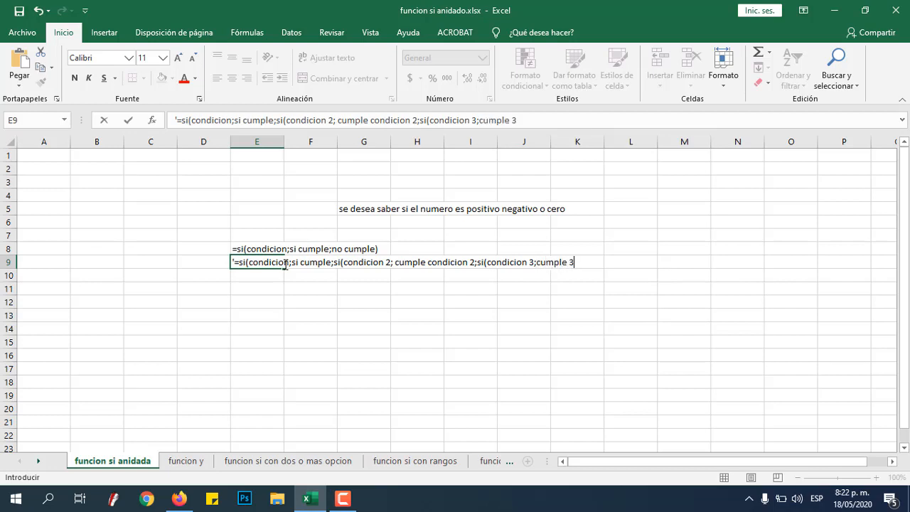
# - Finish the syntax text in E9 with the fallback ;no cumple ninguna and three closing parentheses
pyautogui.write(';')
pyautogui.write('no cumple ')
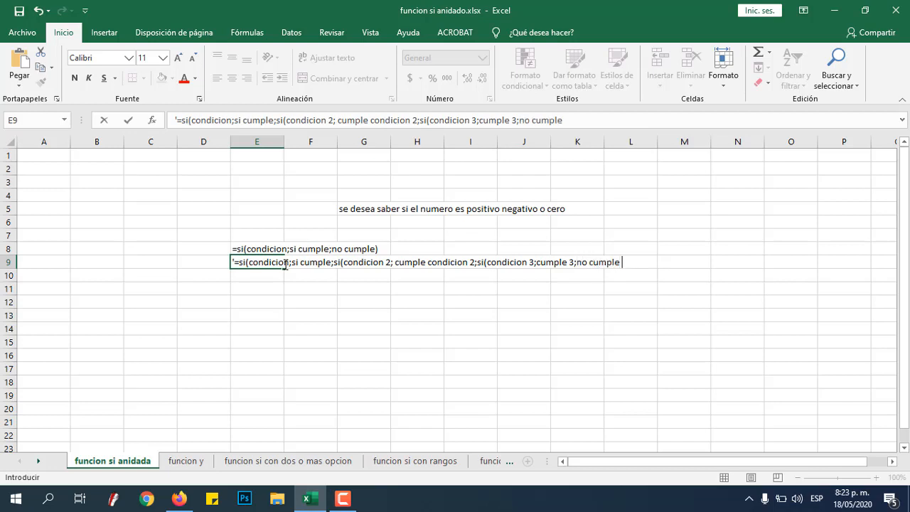
pyautogui.write('ninguna')
pyautogui.press('BackSpace')
pyautogui.write(')')
pyautogui.press('BackSpace')
pyautogui.write('a)')
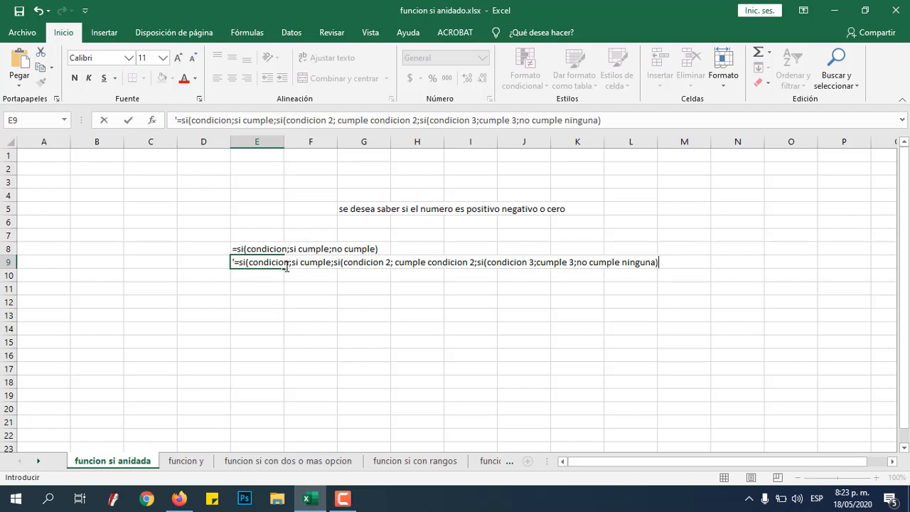
pyautogui.click(486, 262)
pyautogui.write('))')
# - Examine the nested SI arguments in E9 part by part and commit the cell's text
pyautogui.moveTo(244, 262); pyautogui.dragTo(387, 263)
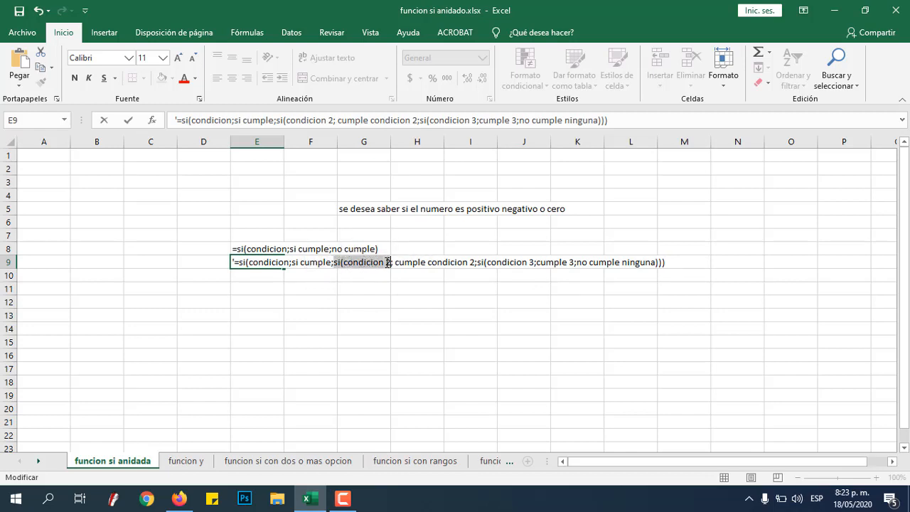
pyautogui.click(388, 264)
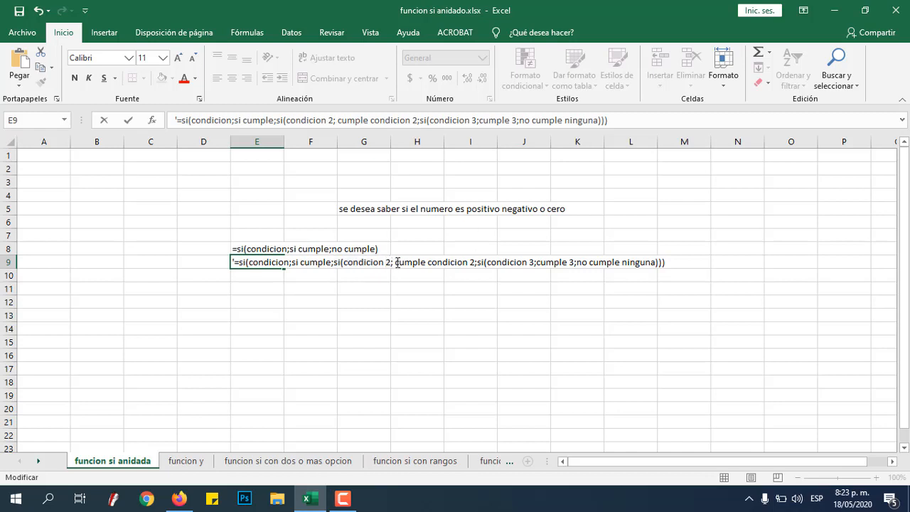
pyautogui.moveTo(396, 264); pyautogui.dragTo(467, 261)
pyautogui.click(467, 261)
pyautogui.moveTo(470, 262); pyautogui.dragTo(658, 262)
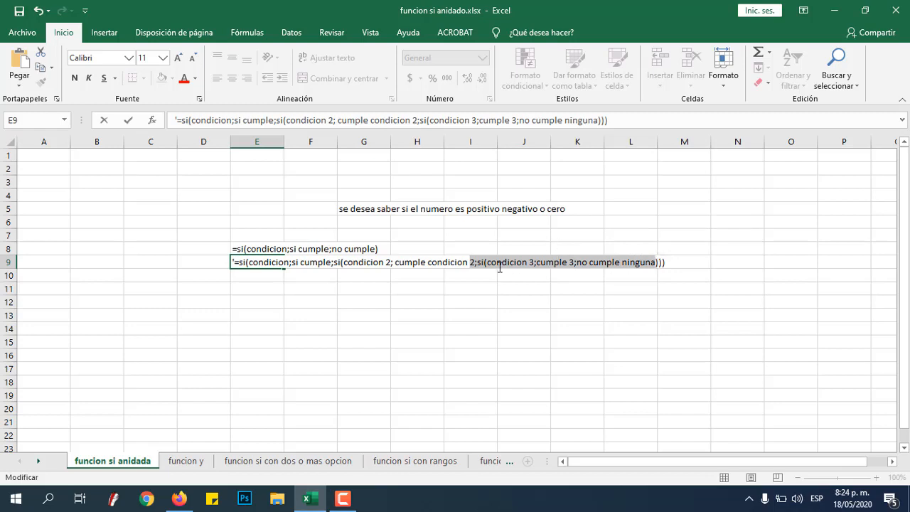
pyautogui.moveTo(487, 263); pyautogui.dragTo(586, 264)
pyautogui.moveTo(621, 264); pyautogui.dragTo(234, 269)
pyautogui.doubleClick(649, 262)
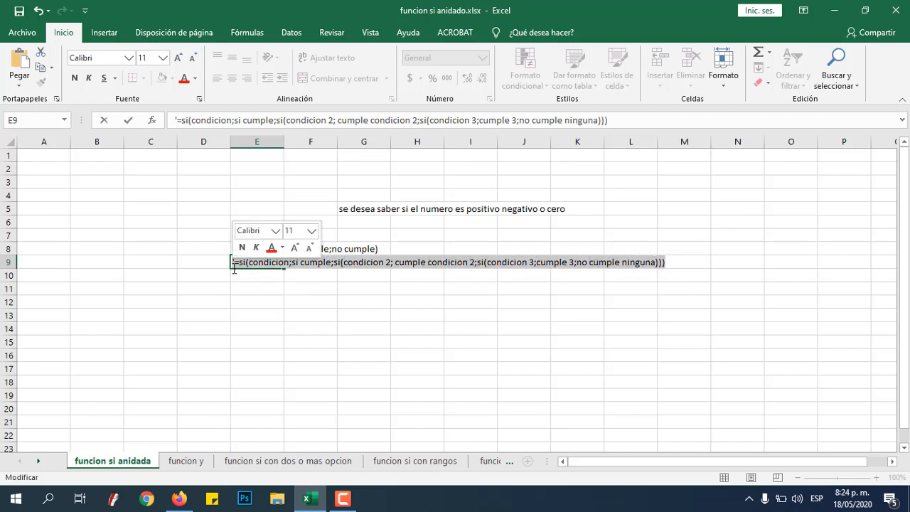
pyautogui.press('Return')
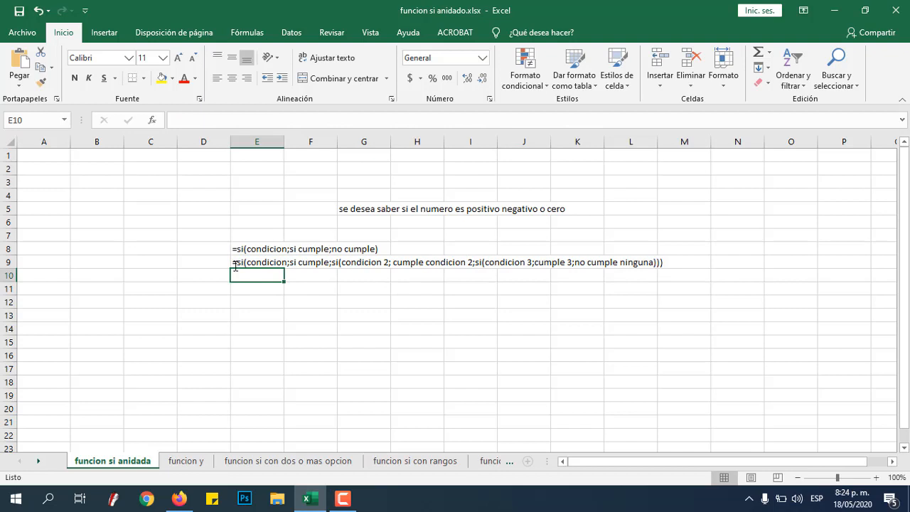
# - Review the problem statement in G5 about positive, negative or zero numbers
pyautogui.click(243, 303)
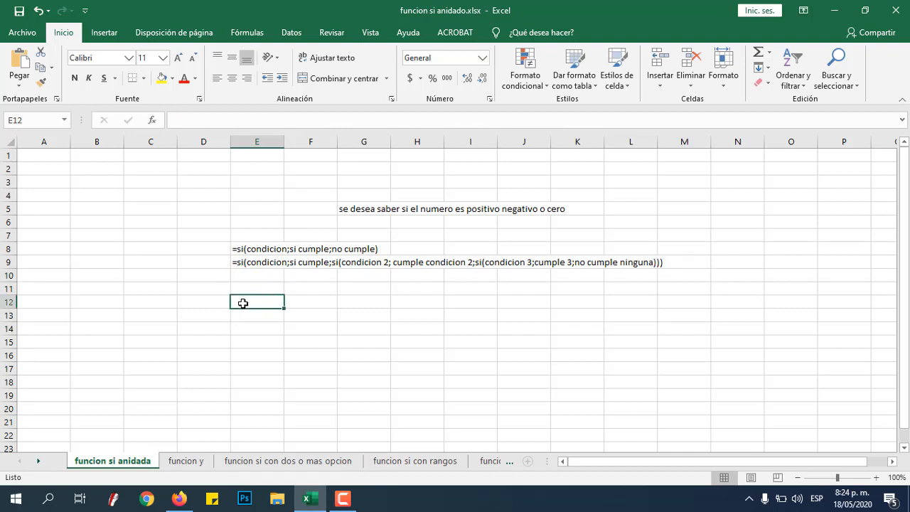
pyautogui.doubleClick(362, 208)
pyautogui.moveTo(362, 208); pyautogui.dragTo(561, 210)
pyautogui.click(560, 211)
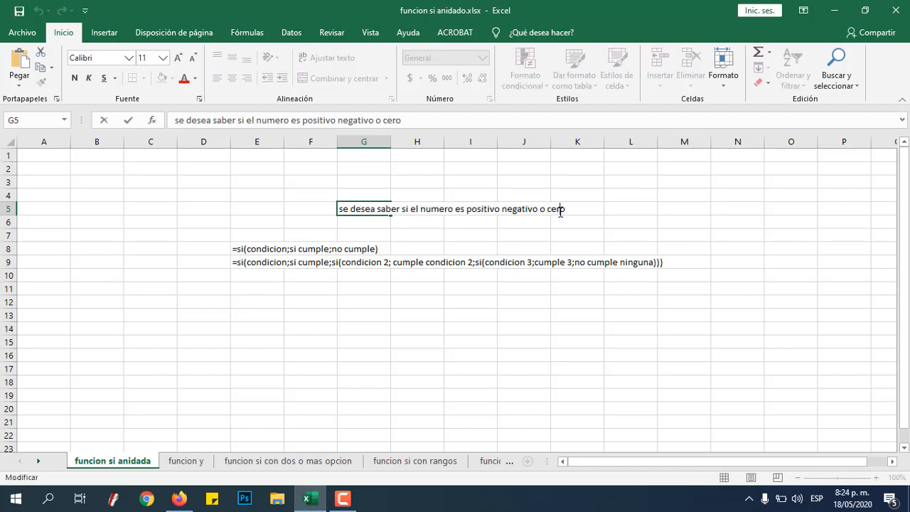
pyautogui.click(416, 233)
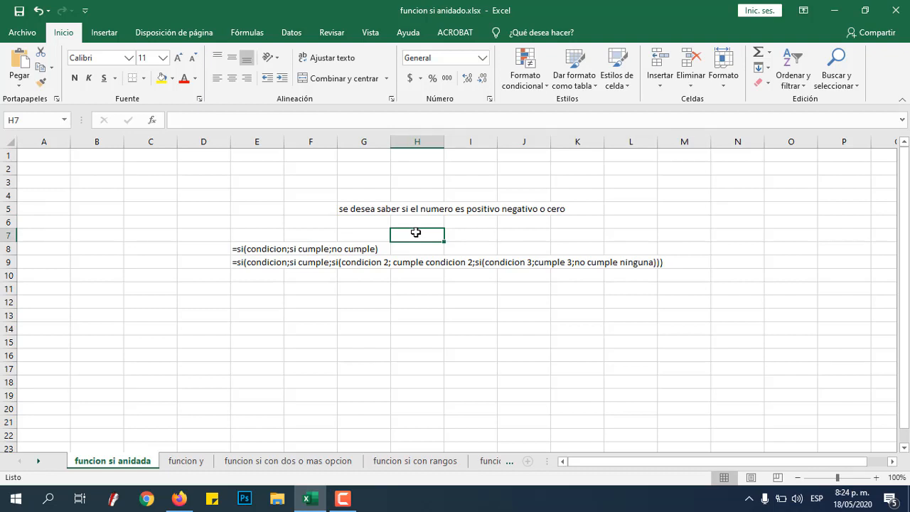
# - Enter the labels condicion 1, condicion 2 and condicion 3 in cells G12 to G14
pyautogui.click(361, 301)
pyautogui.write('con')
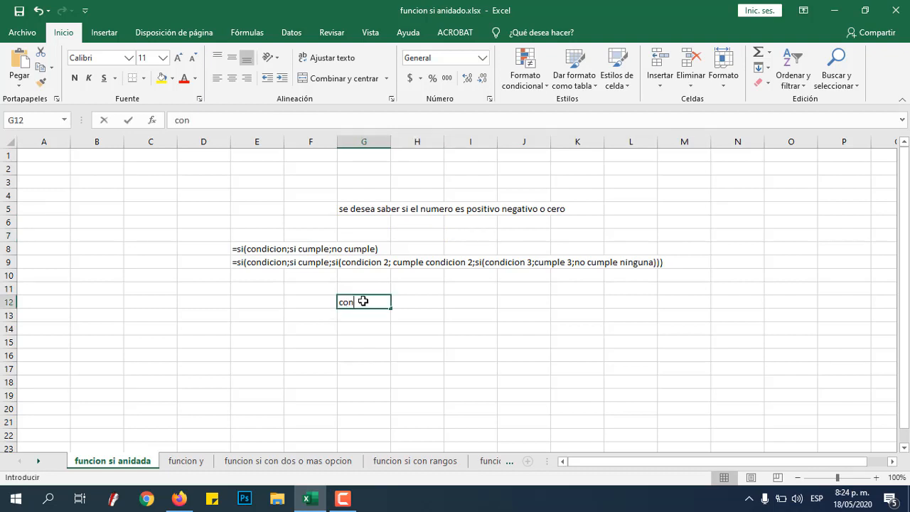
pyautogui.write('dicion 1')
pyautogui.press('Return')
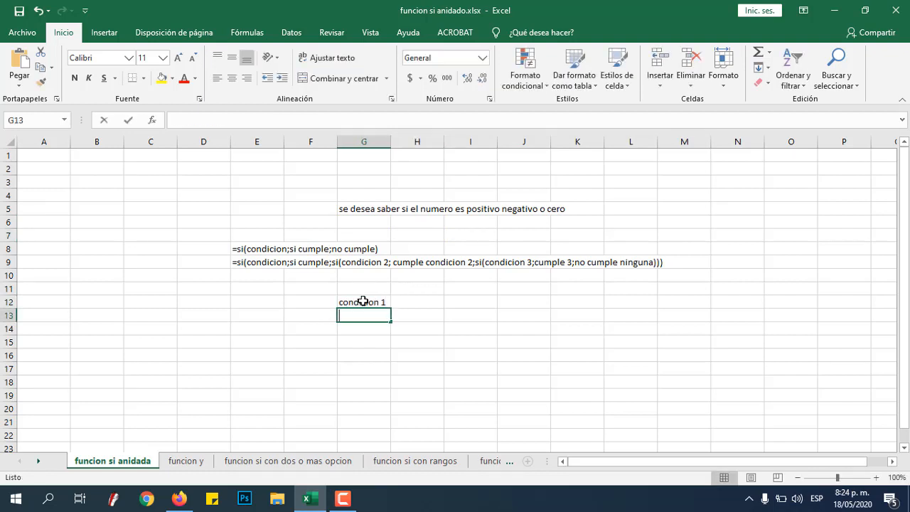
pyautogui.write('condicion ')
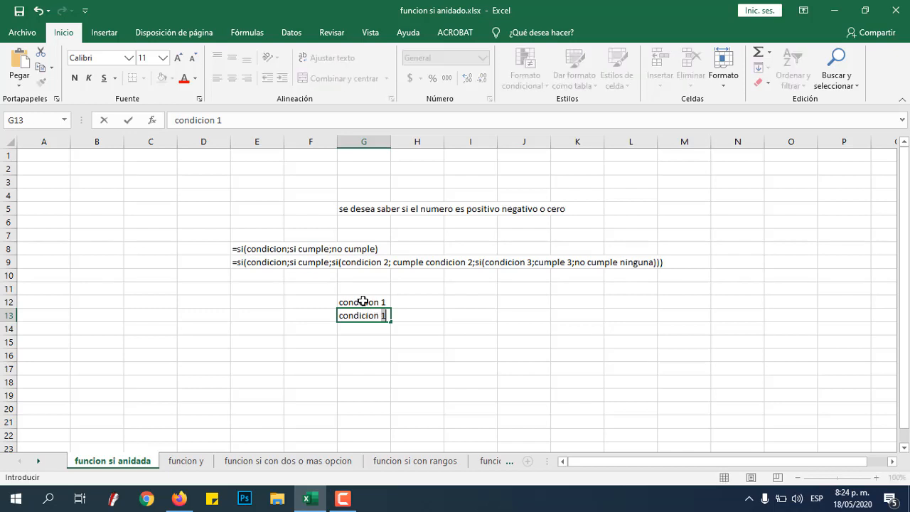
pyautogui.write('2')
pyautogui.press('Return')
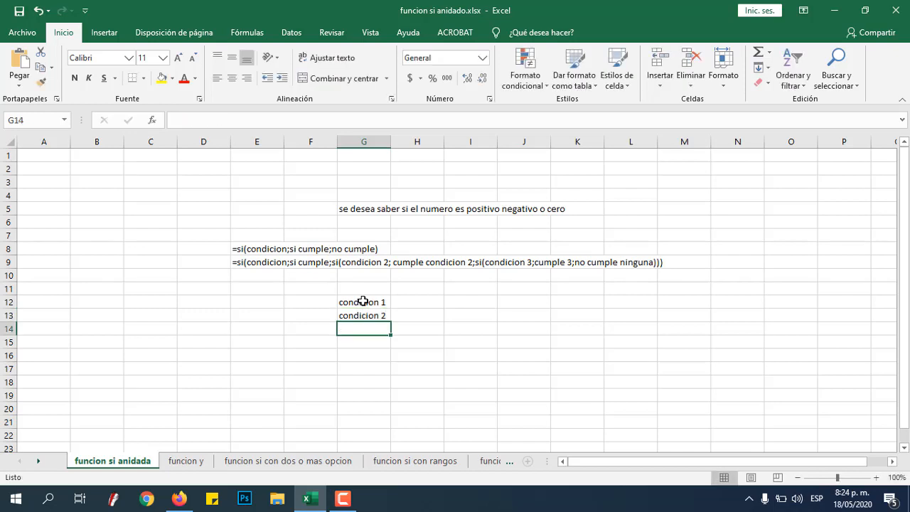
pyautogui.write('condic')
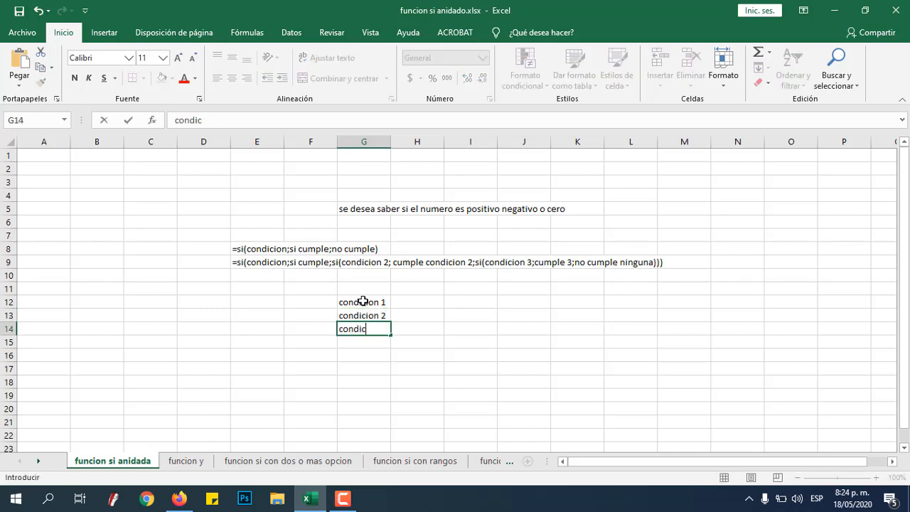
pyautogui.write('ion 3')
pyautogui.press('Tab')
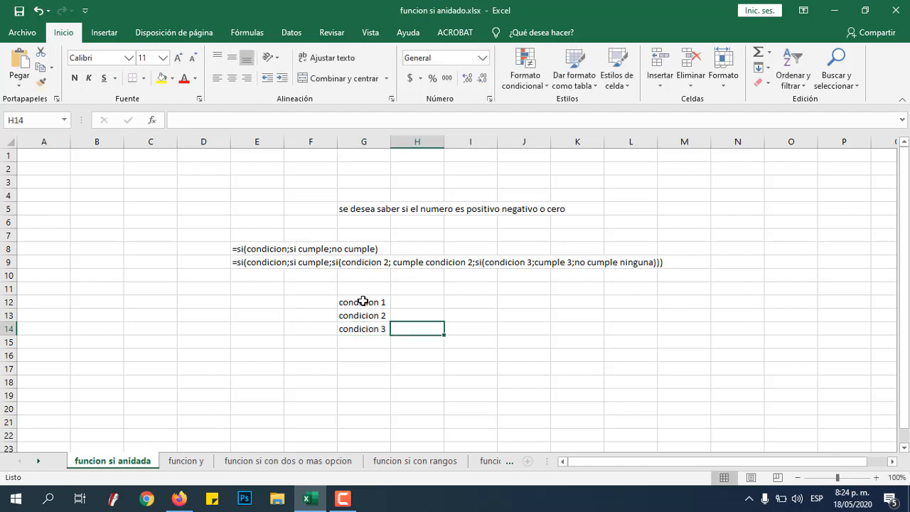
# - Enter positivo in H12, beside the condicion 1 label
pyautogui.press('Up')
pyautogui.press('Up')
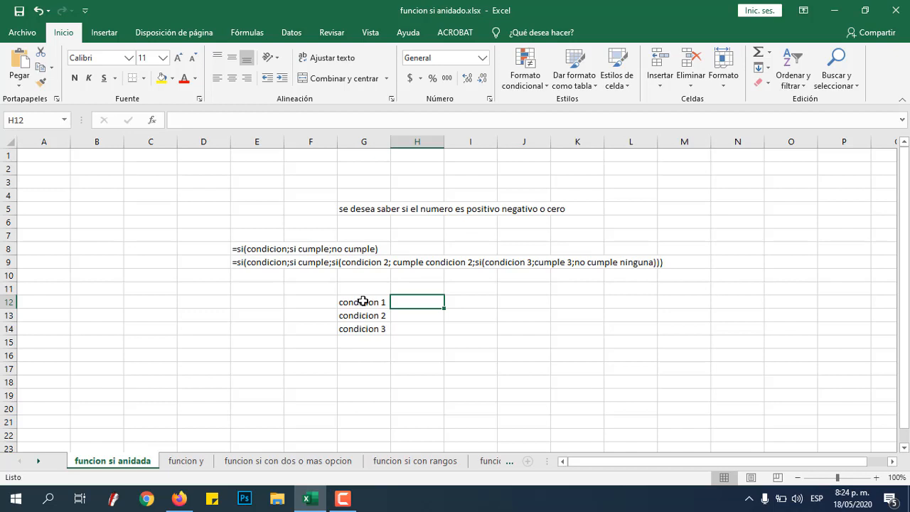
pyautogui.write('positivo')
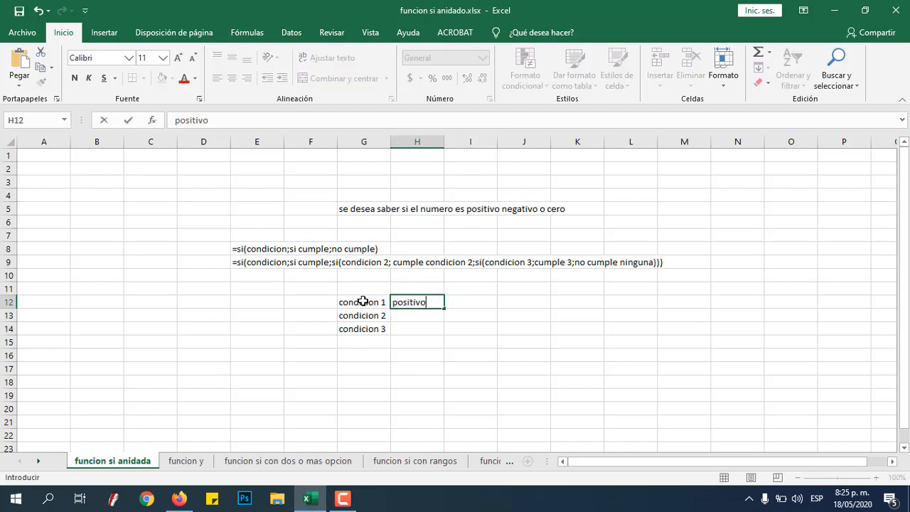
pyautogui.press('Return')
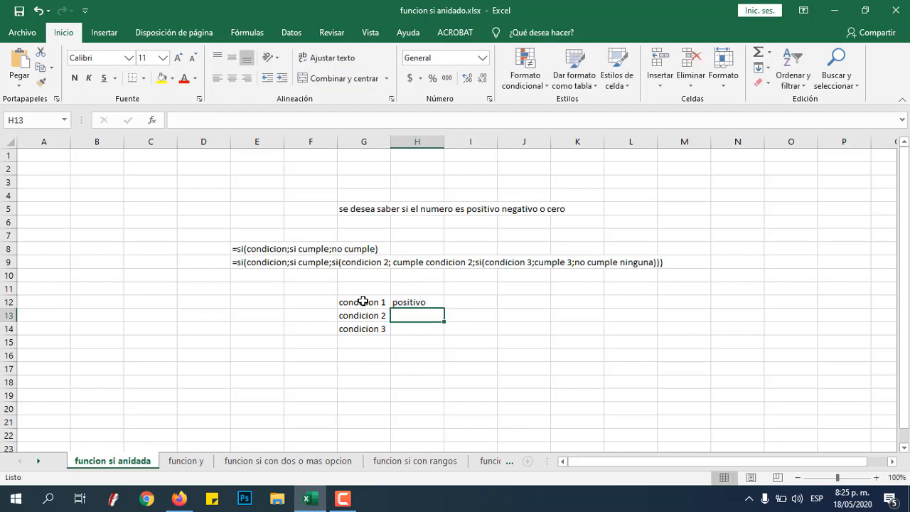
# - Enter negativo in H13 and cero in H14, beside the condicion 2 and condicion 3 labels
pyautogui.write('negati')
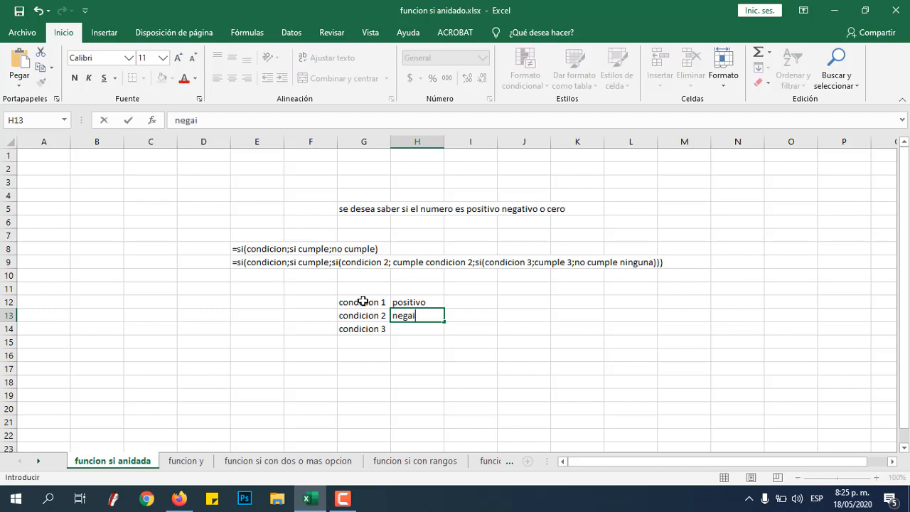
pyautogui.write('vo')
pyautogui.press('Return')
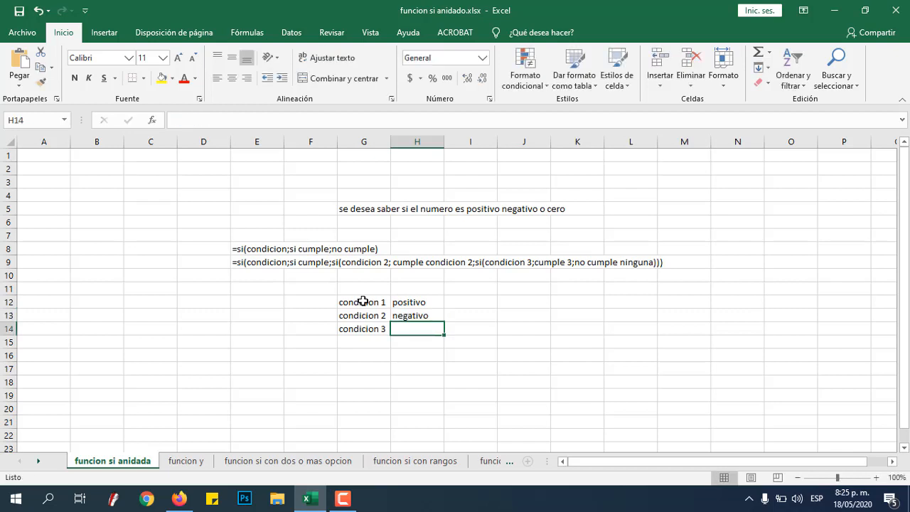
pyautogui.write('cero')
pyautogui.press('Right')
# - Enter the criteria >0, <0 and 0 in cells I12 to I14, beside positivo, negativo and cero
pyautogui.press('Up')
pyautogui.press('Up')
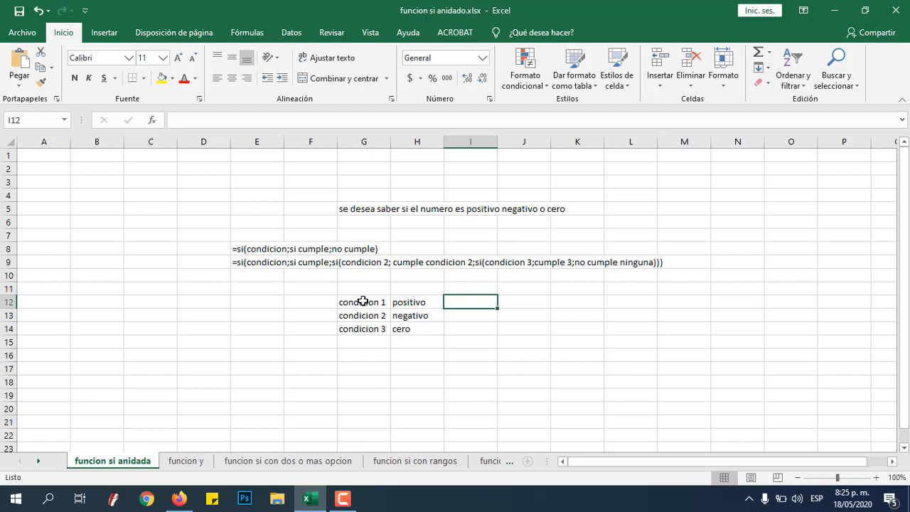
pyautogui.write('>0')
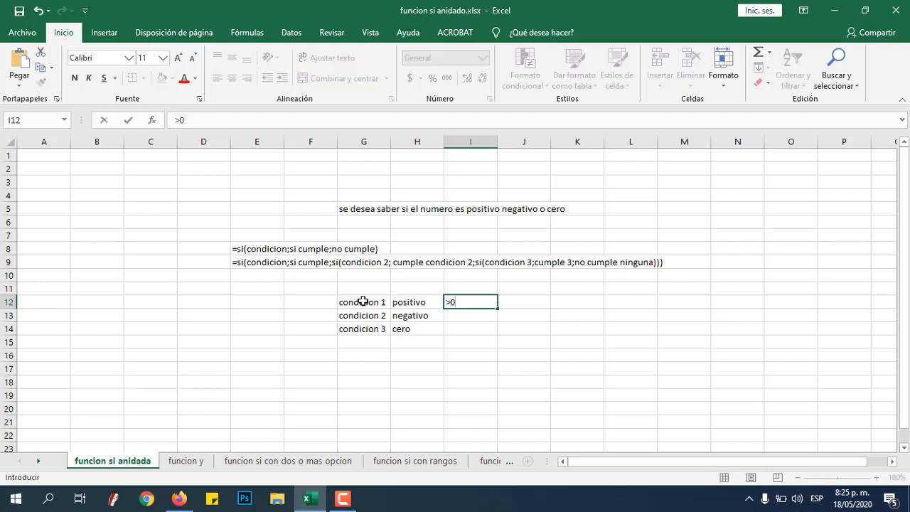
pyautogui.press('Return')
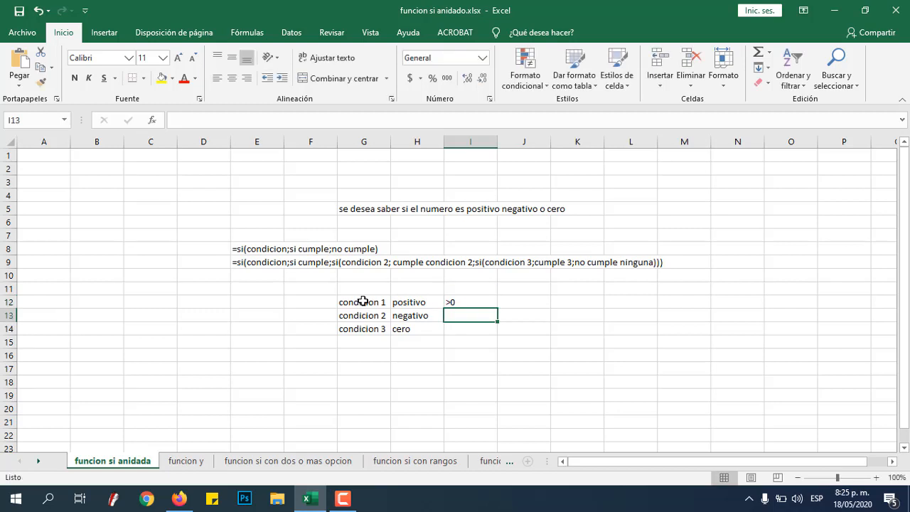
pyautogui.write('<0')
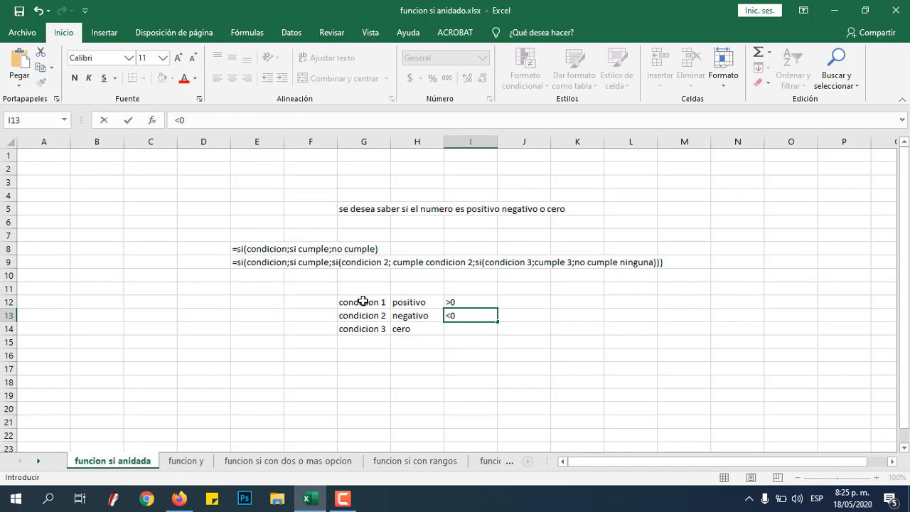
pyautogui.press('Return')
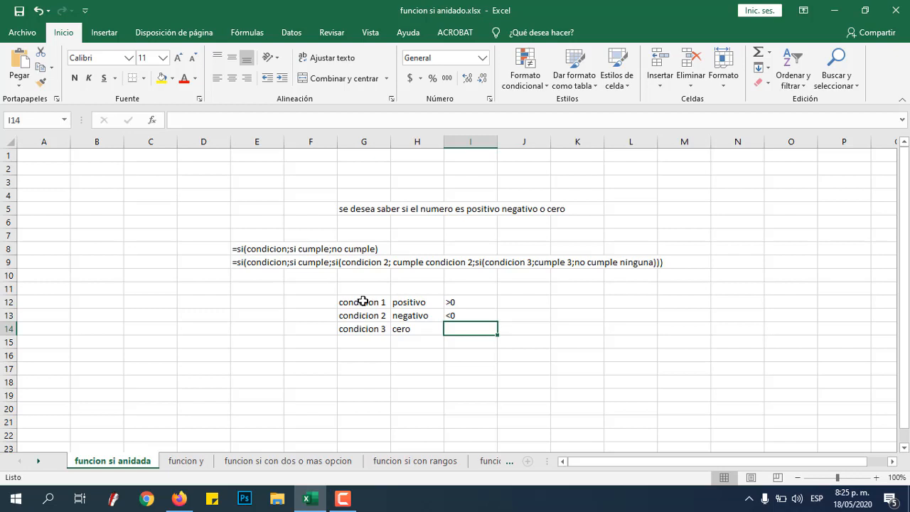
pyautogui.write('0')
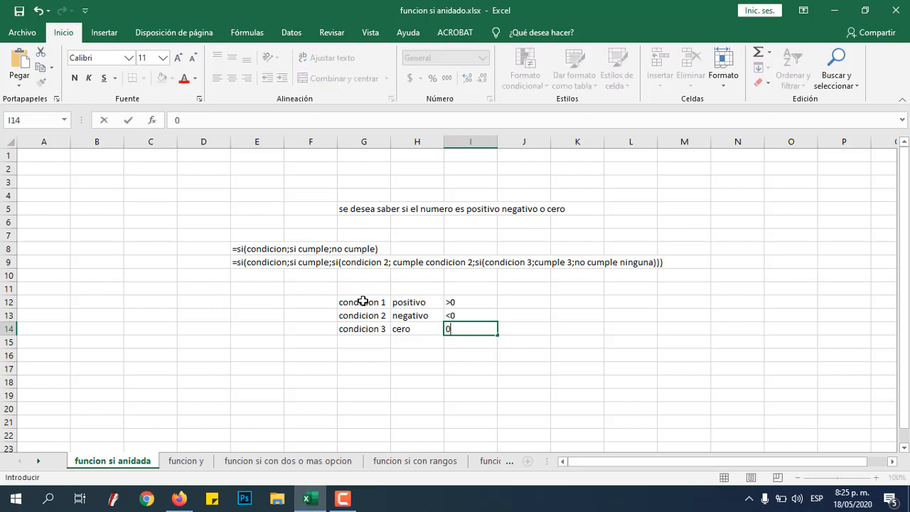
pyautogui.press('Return')
pyautogui.press('Up')
pyautogui.press('Left')
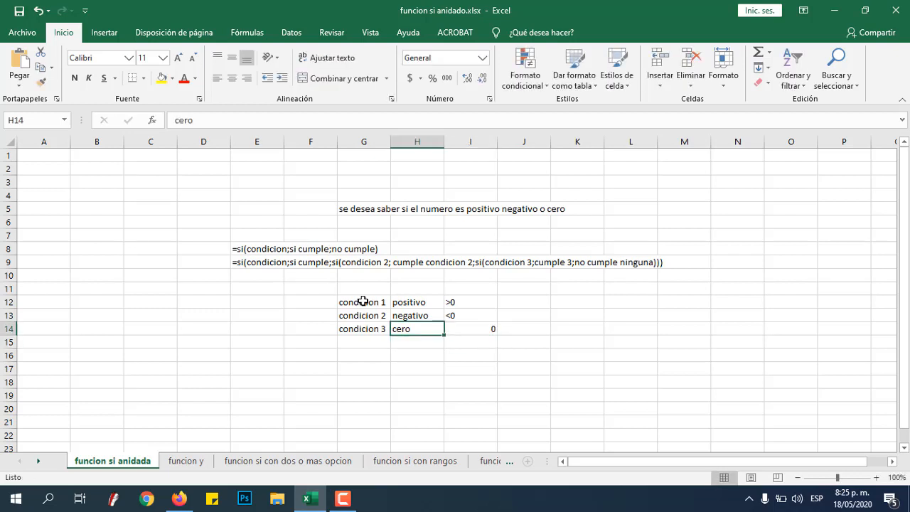
pyautogui.press('Up')
pyautogui.press('Up')
pyautogui.press('Right')
pyautogui.press('Down')
pyautogui.press('Right')
# - Enter the headings numero in C16 and evaluo la funcion in D16
pyautogui.press('Down')
pyautogui.press('Down')
pyautogui.press('Down')
pyautogui.press('Down')
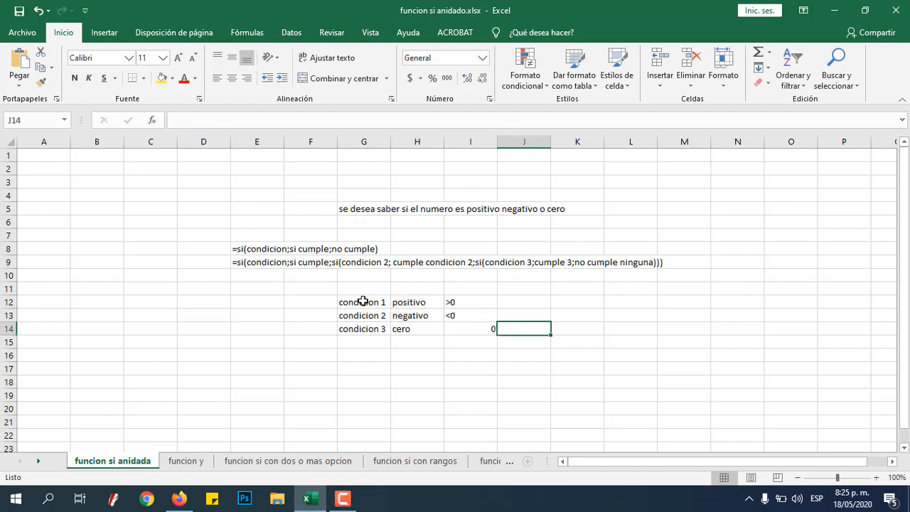
pyautogui.press('Left')
pyautogui.press('Left')
pyautogui.press('Left')
pyautogui.press('Left')
pyautogui.press('Left')
pyautogui.press('Left')
pyautogui.press('Left')
pyautogui.press('Left')
pyautogui.press('Left')
pyautogui.press('Right')
pyautogui.press('Up')
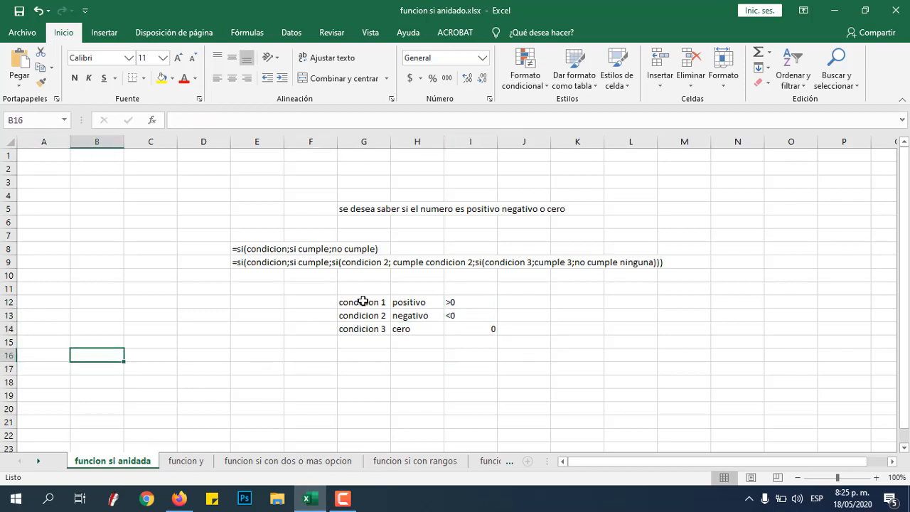
pyautogui.press('Right')
pyautogui.write('numero')
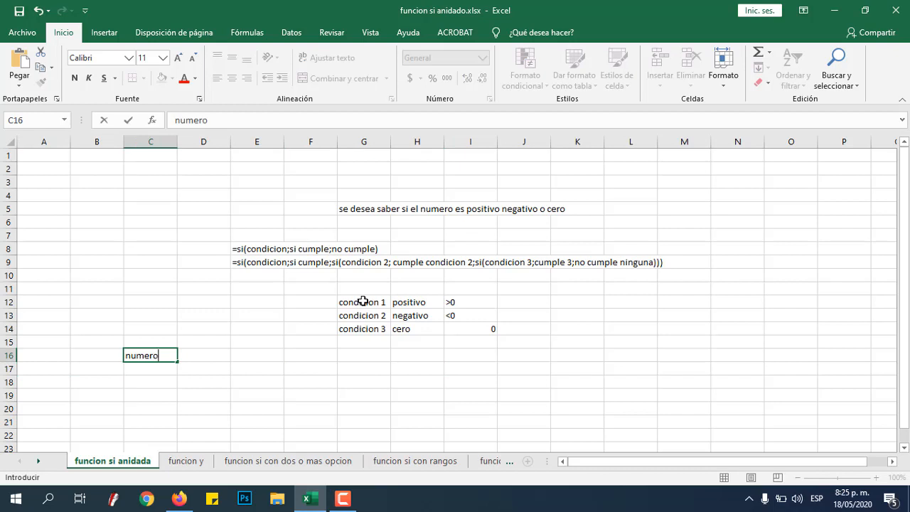
pyautogui.press('Right')
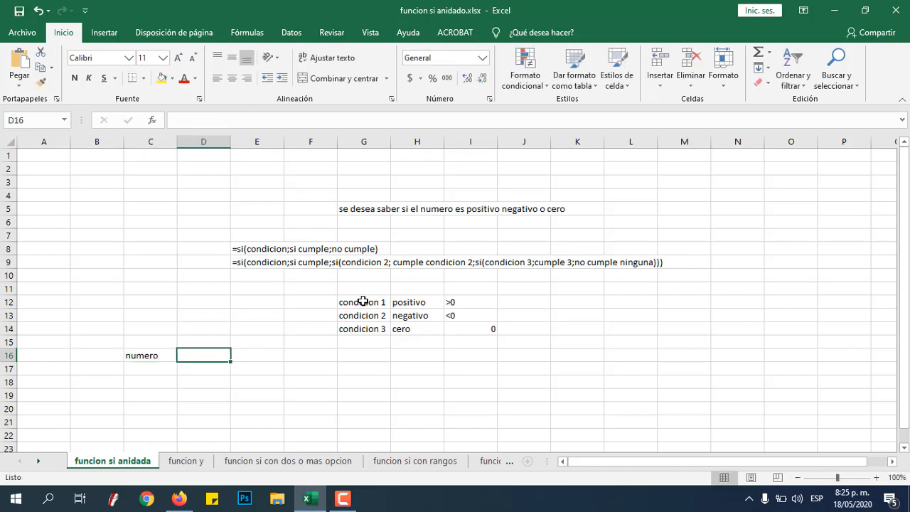
pyautogui.write('evalu')
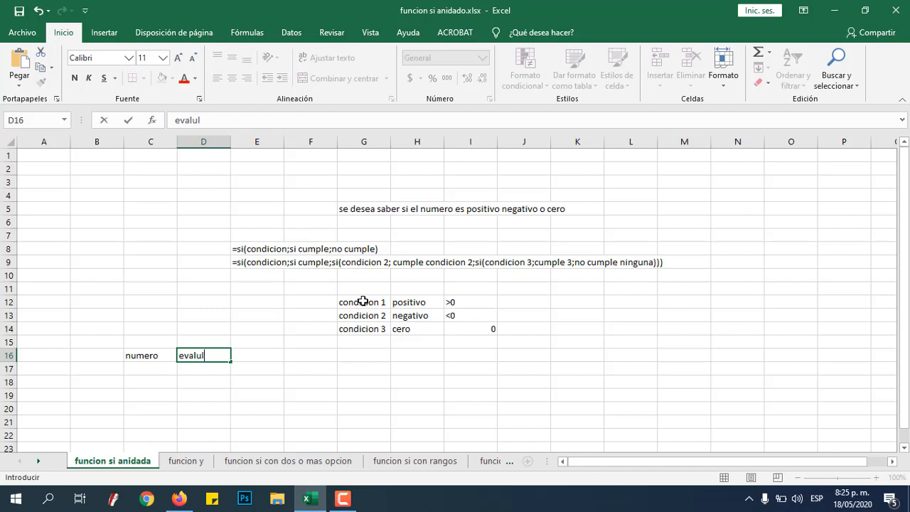
pyautogui.write('o la funcion')
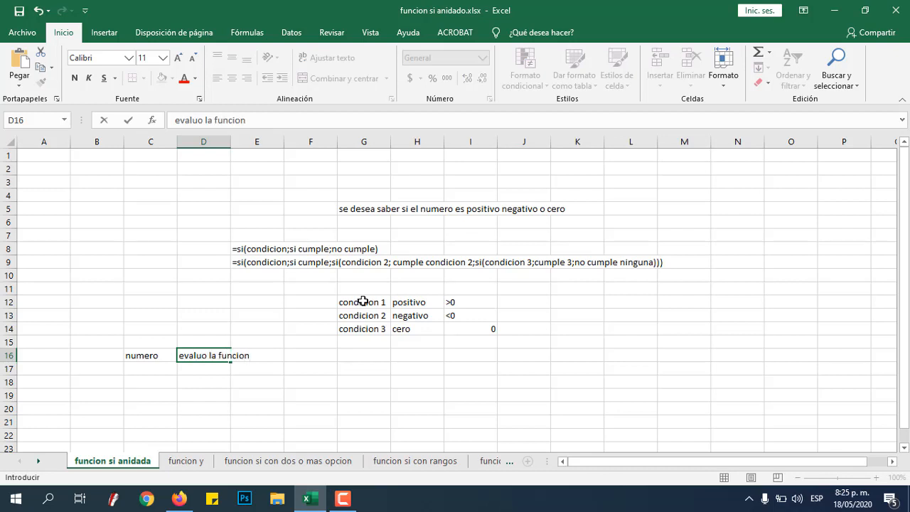
pyautogui.press('Return')
# - Enter the test number 5 in C17, under the numero heading
pyautogui.press('Left')
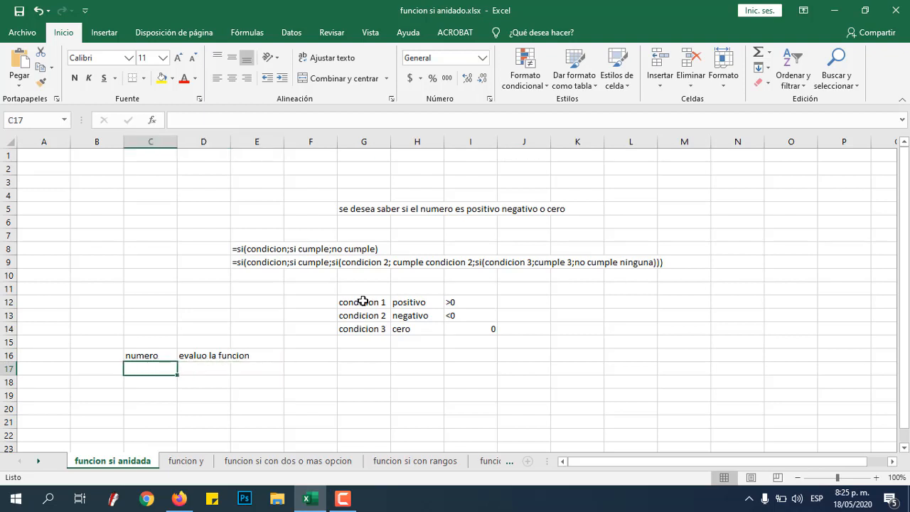
pyautogui.write('5')
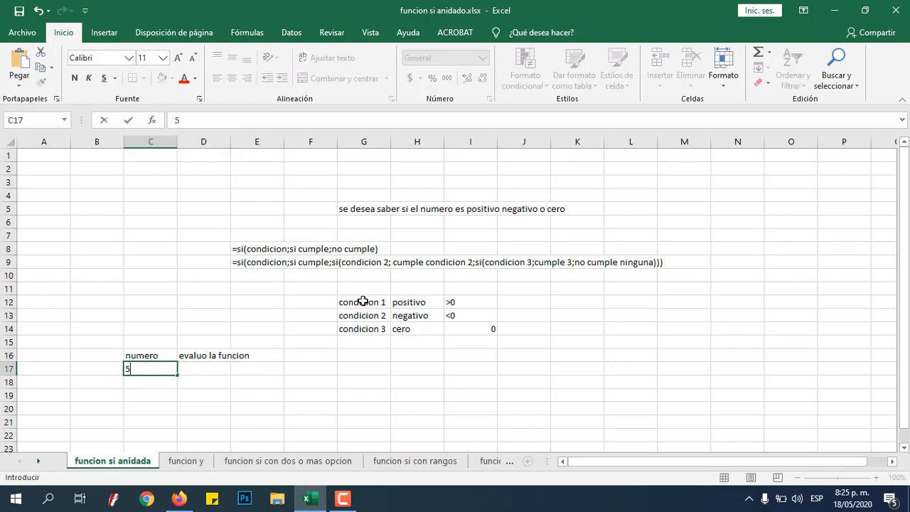
pyautogui.press('Tab')
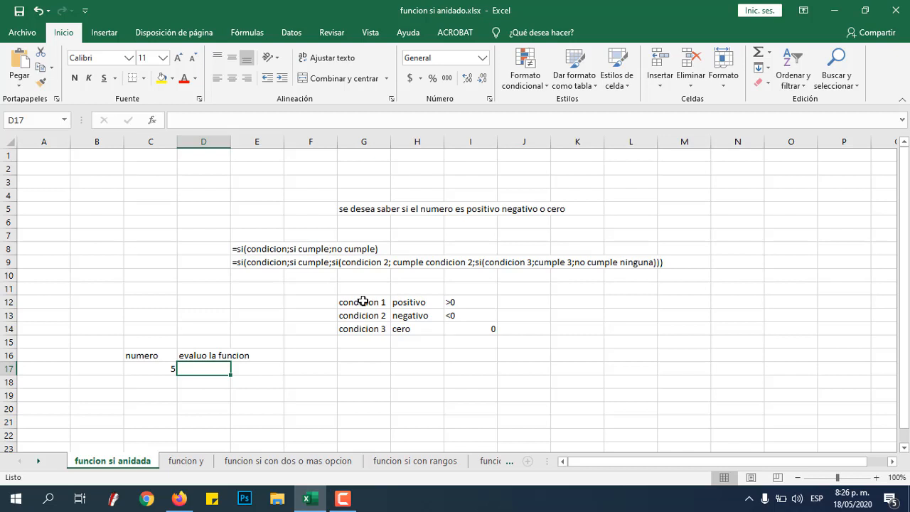
# - Start an SI formula in D17 that tests C17>0 and returns "positivo" when true
pyautogui.write('=si(')
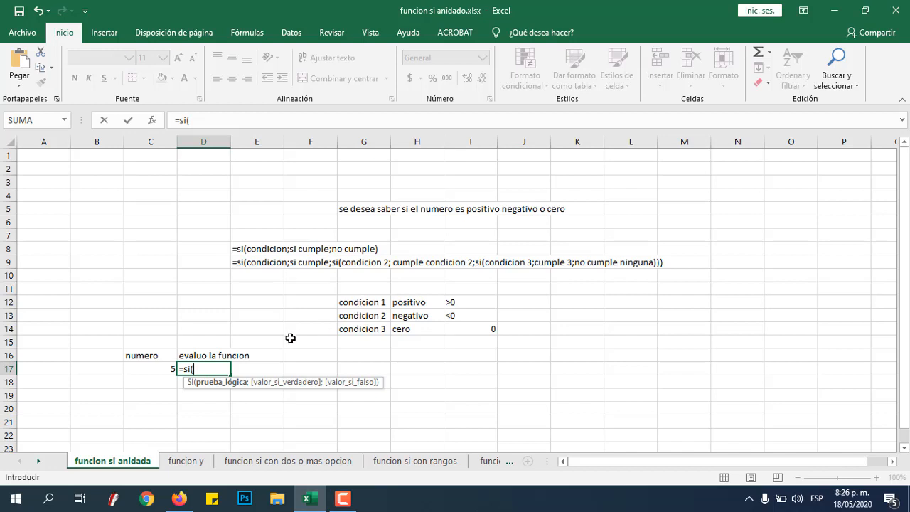
pyautogui.click(160, 368)
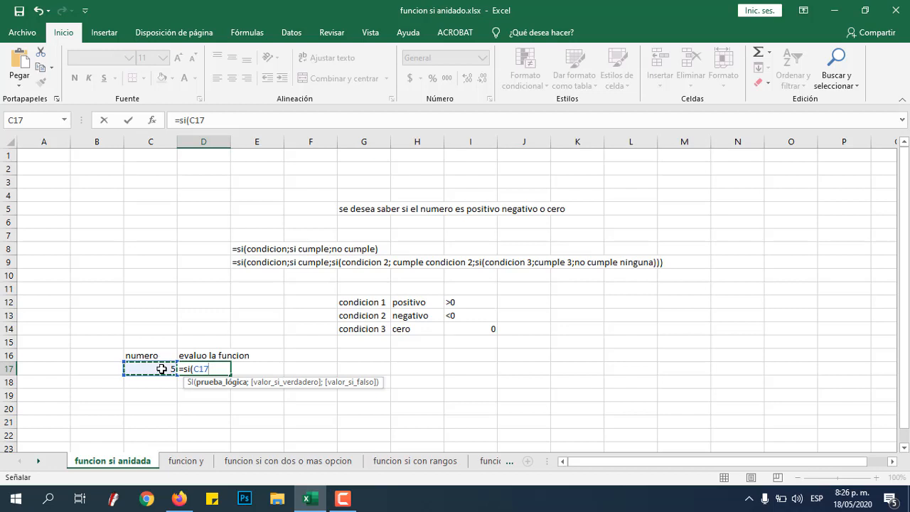
pyautogui.write('>0')
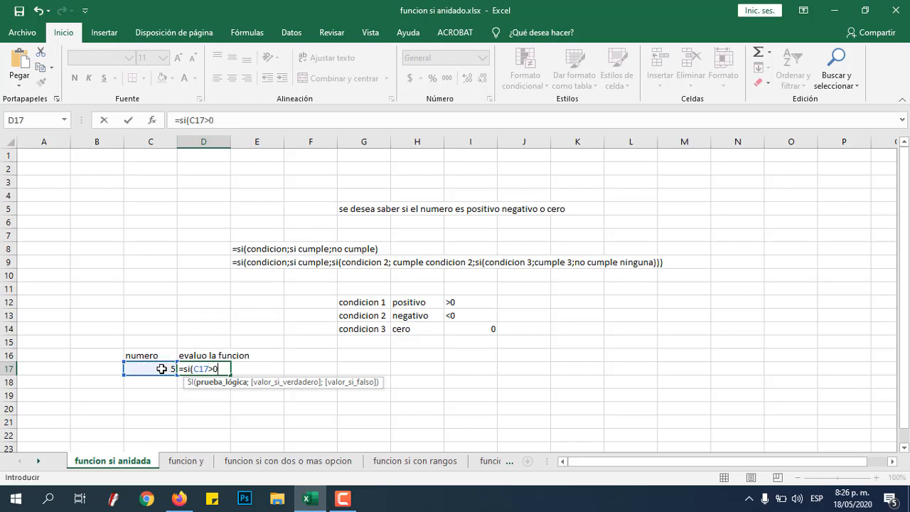
pyautogui.write(';')
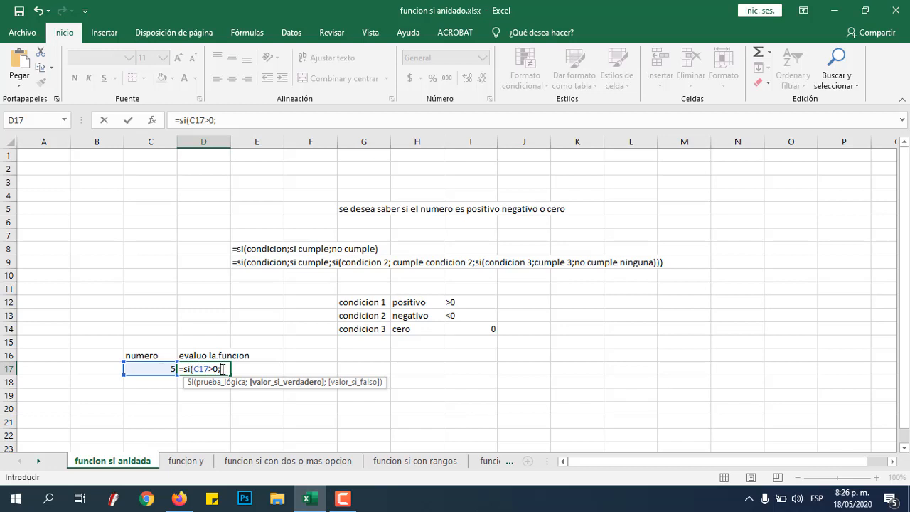
pyautogui.write('"posi')
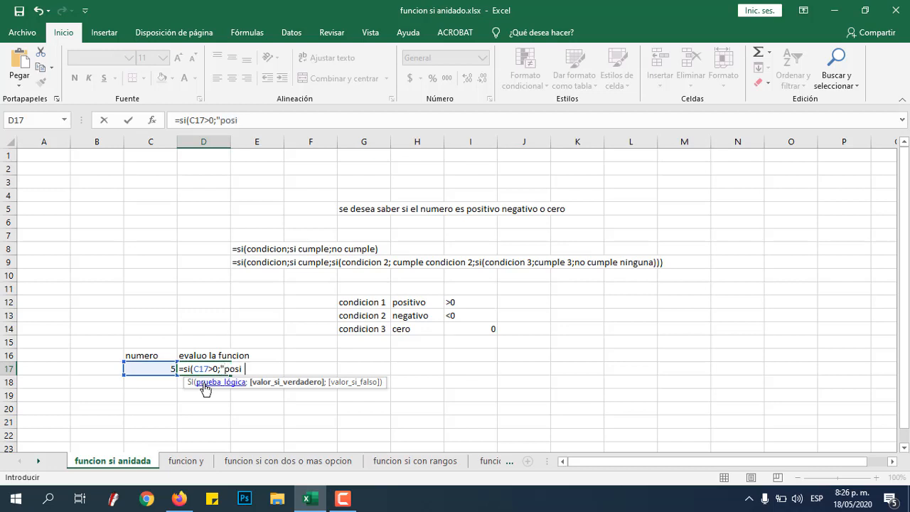
pyautogui.write('tivo"')
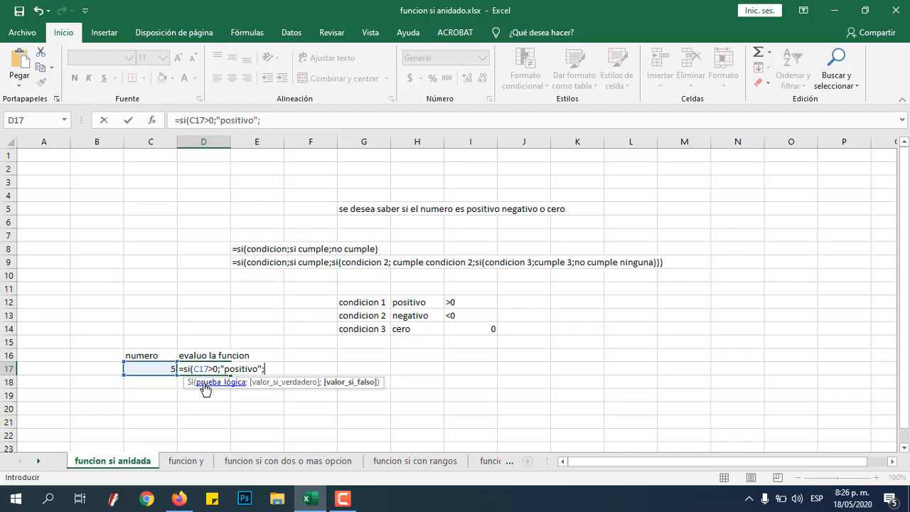
# - Nest a second SI as the false argument in D17, testing C17<0 and returning "negativo" when true
pyautogui.write(';')
pyautogui.write('si')
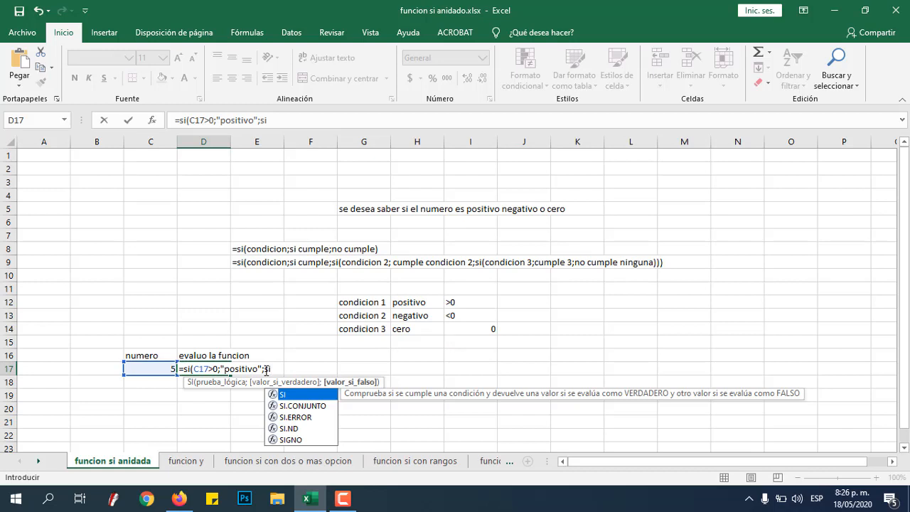
pyautogui.write('(')
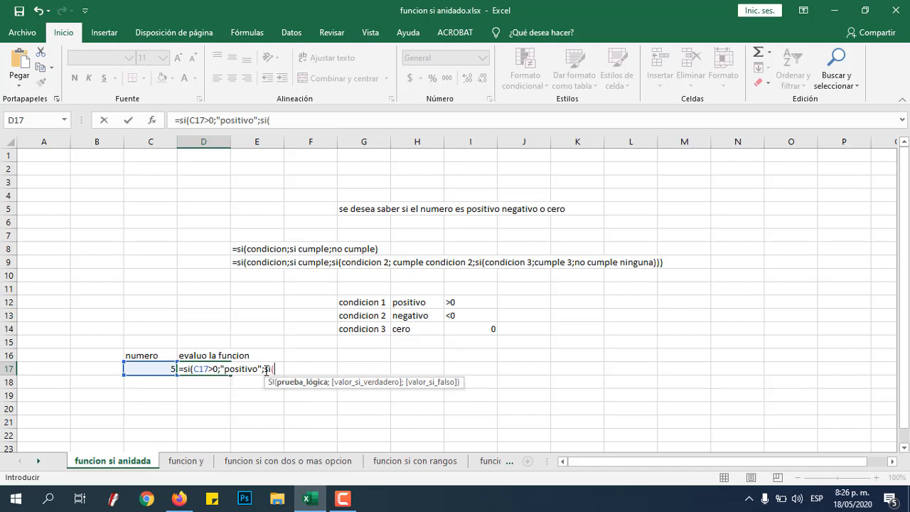
pyautogui.click(163, 368)
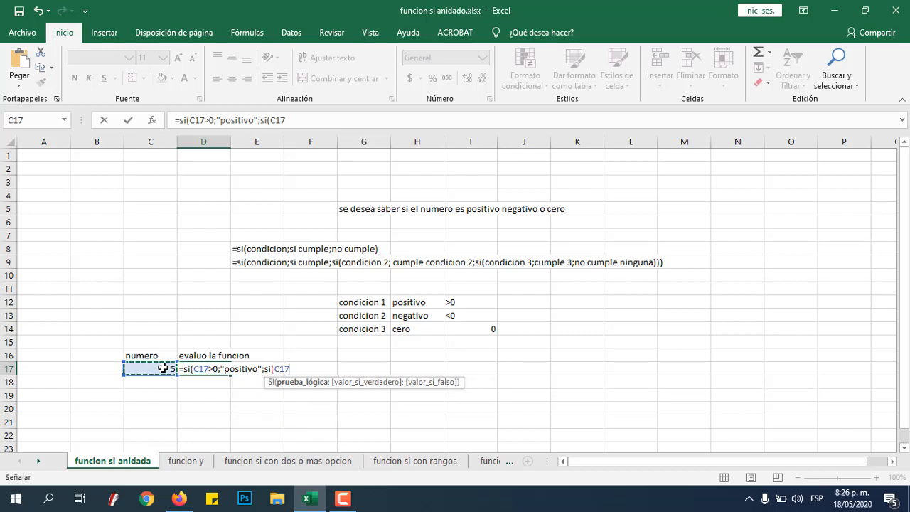
pyautogui.write('<0;')
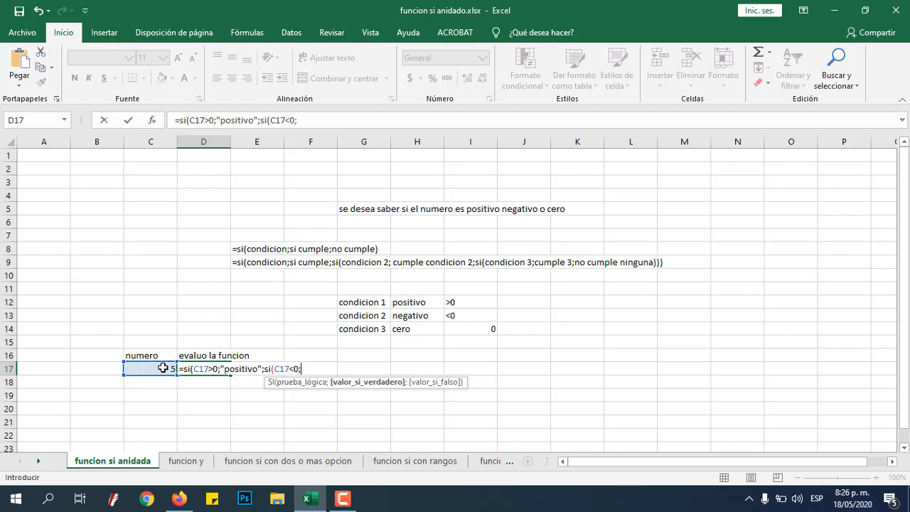
pyautogui.write('" negativo"')
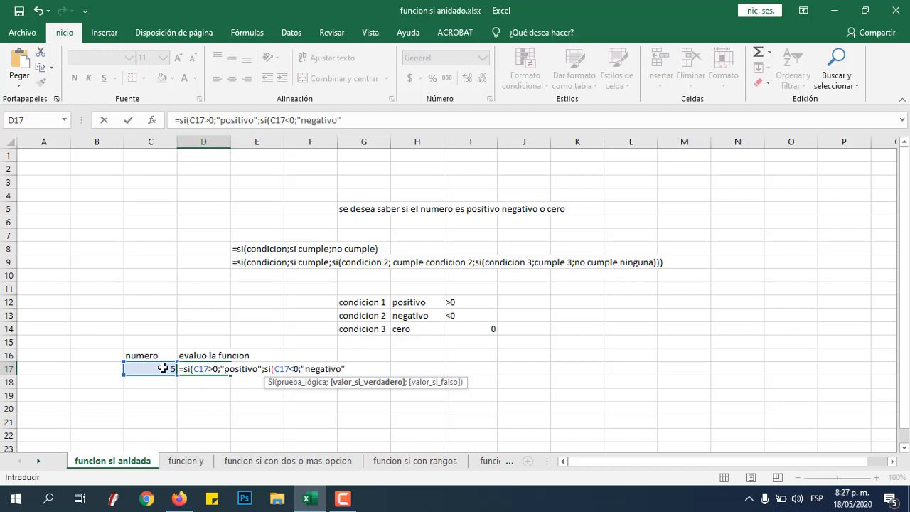
# - Add "cero" as the inner SI's false result in D17 and close both functions
pyautogui.write(';')
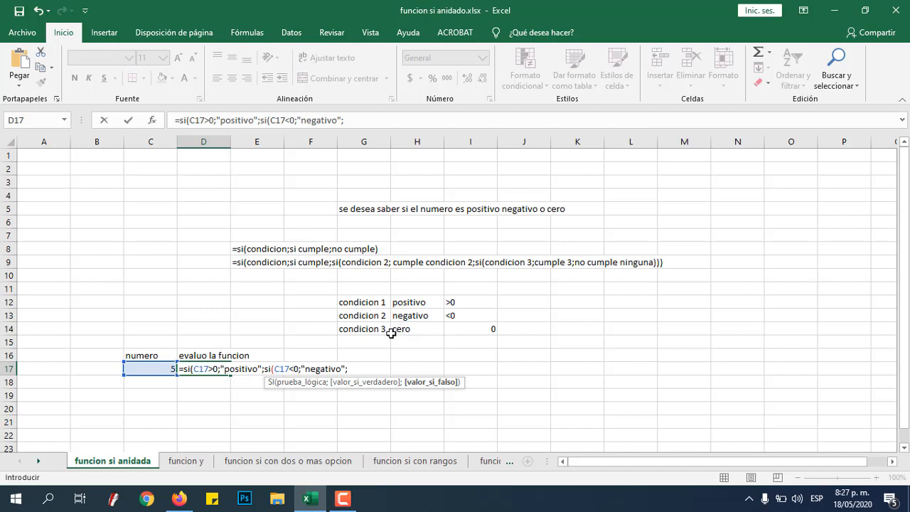
pyautogui.write('"cero"')
pyautogui.write(')')
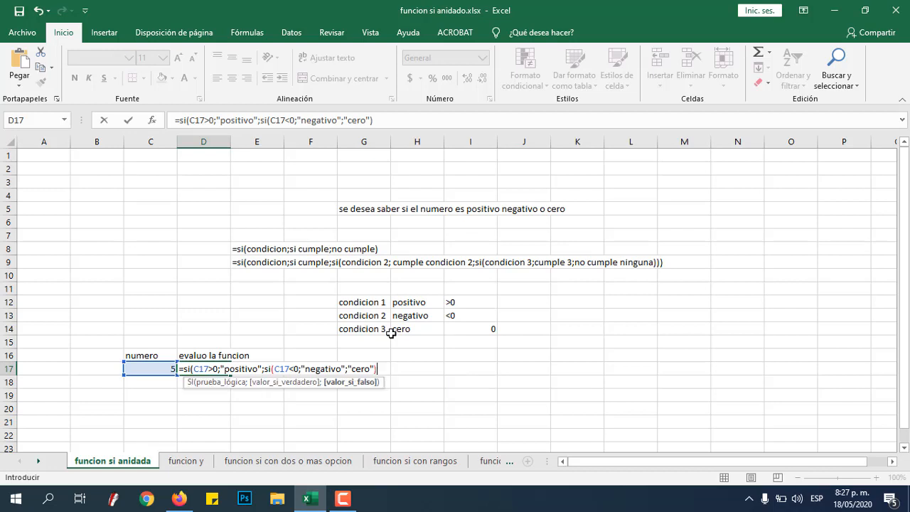
pyautogui.write(')')
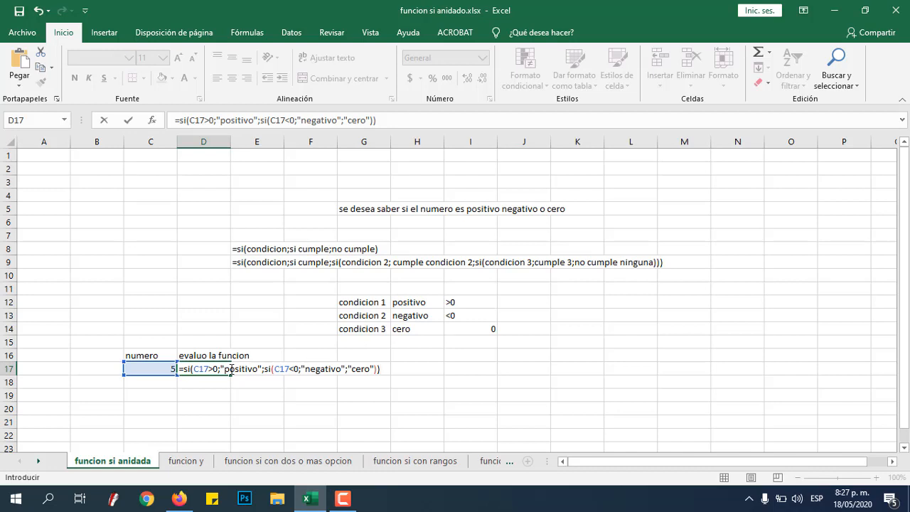
# - Examine the arguments of the nested SI formula in D17, from the inner SI to its "cero" result
pyautogui.moveTo(195, 369); pyautogui.dragTo(378, 367)
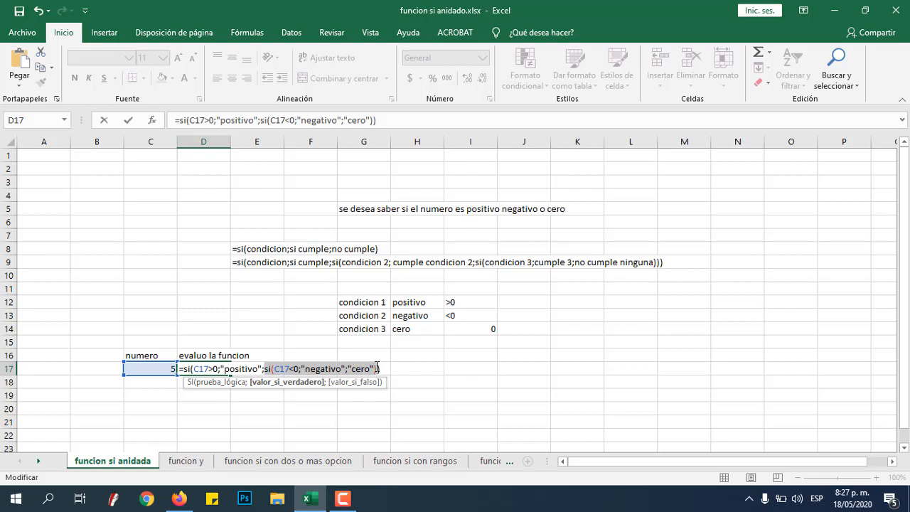
pyautogui.moveTo(378, 368); pyautogui.dragTo(353, 368)
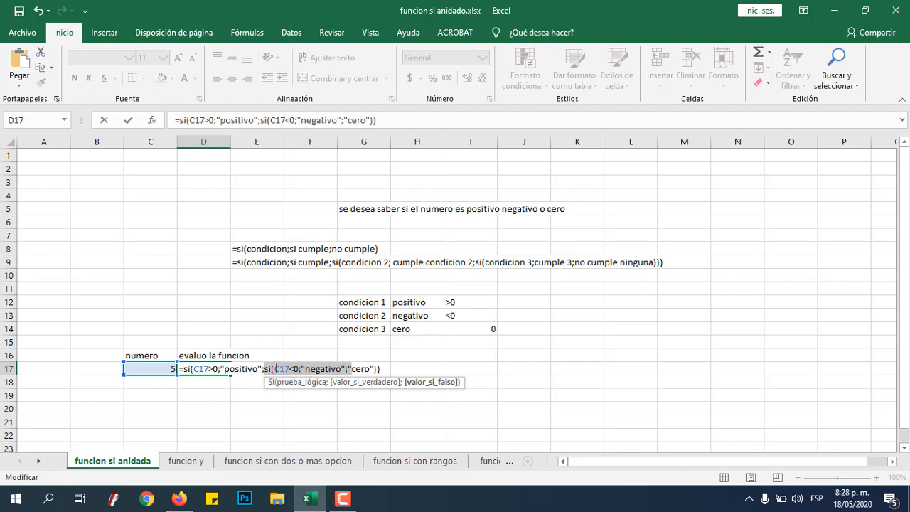
pyautogui.moveTo(276, 368); pyautogui.dragTo(375, 368)
pyautogui.click(343, 368)
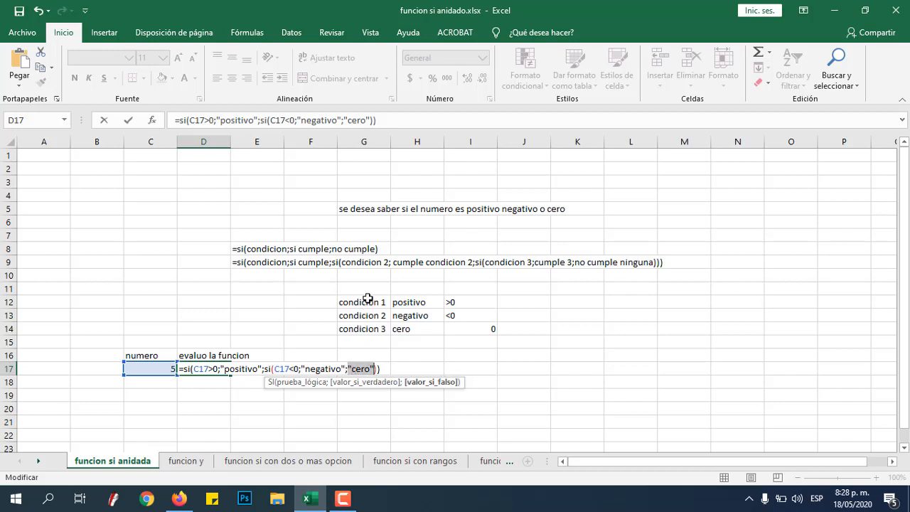
# - Finish the nested SI formula in D17 and test it by setting the number in C17 to -8000
pyautogui.click(382, 369)
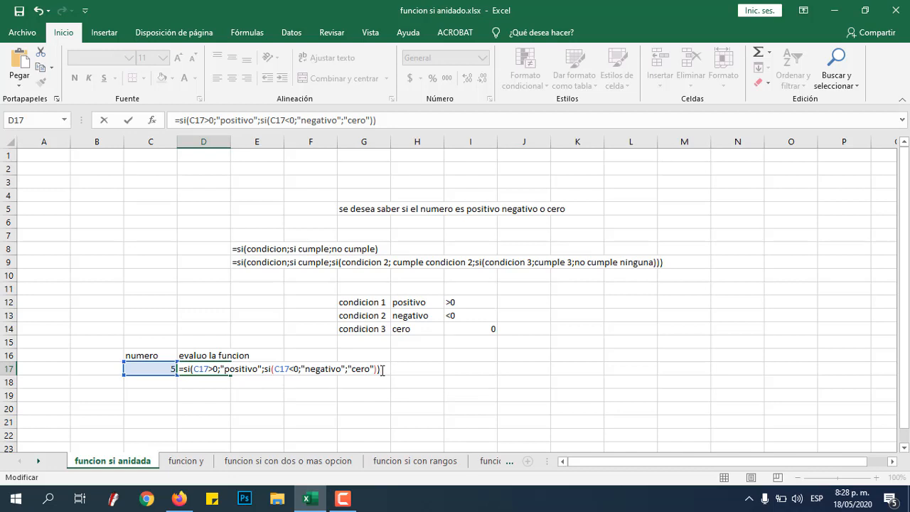
pyautogui.press('Return')
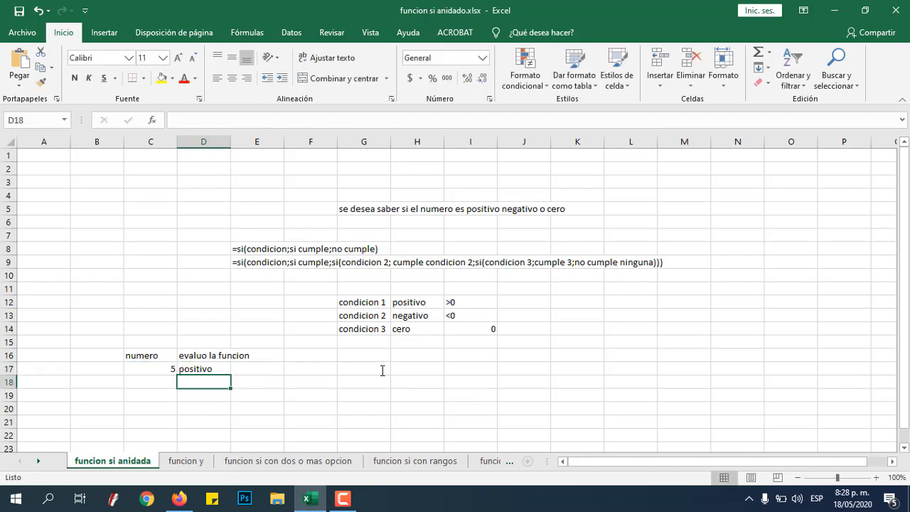
pyautogui.click(171, 366)
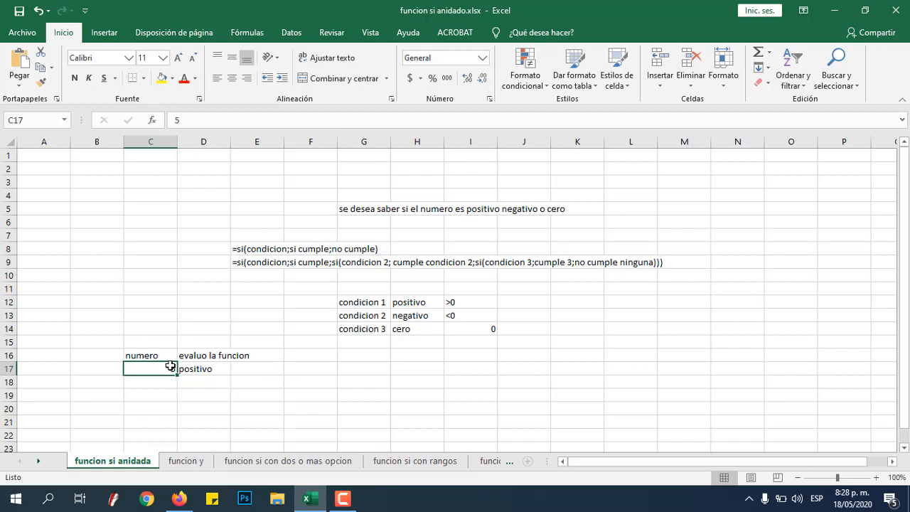
pyautogui.write('-')
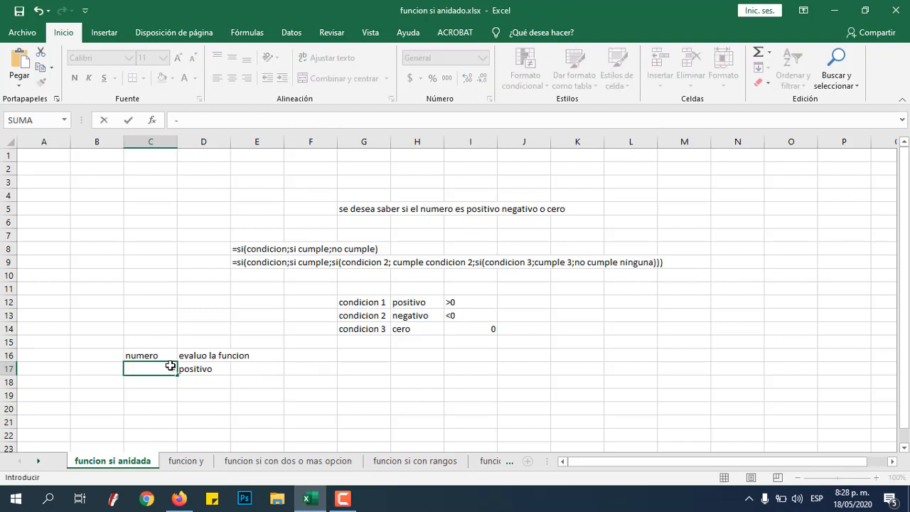
pyautogui.write('8000')
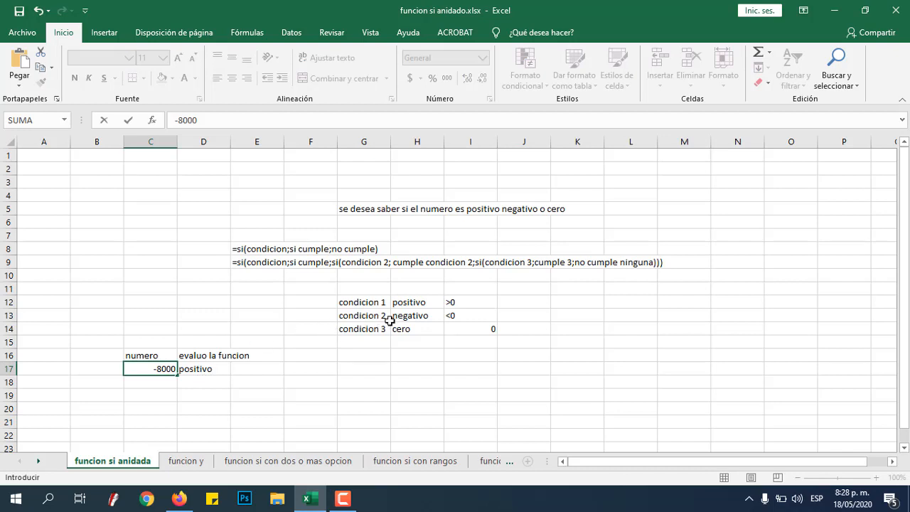
pyautogui.click(203, 381)
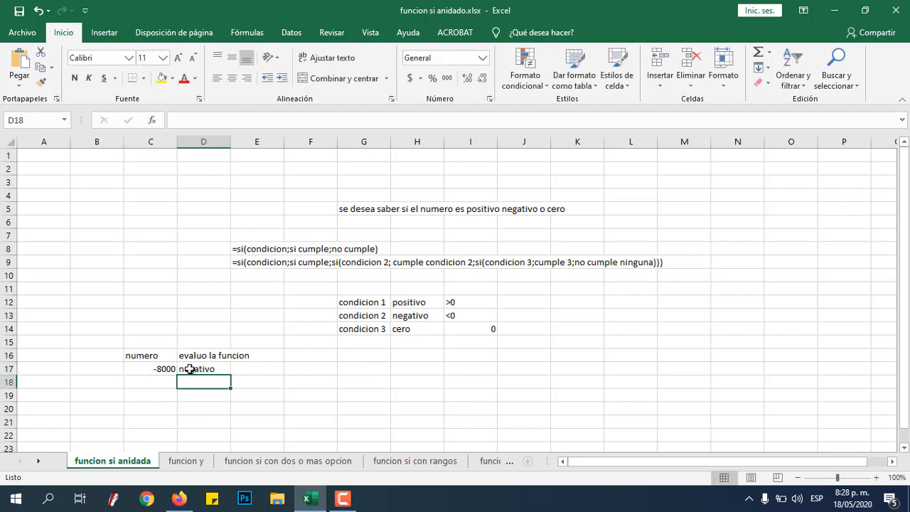
# - Set the number in C17 to 0 to test the zero case of the formula
pyautogui.click(160, 370)
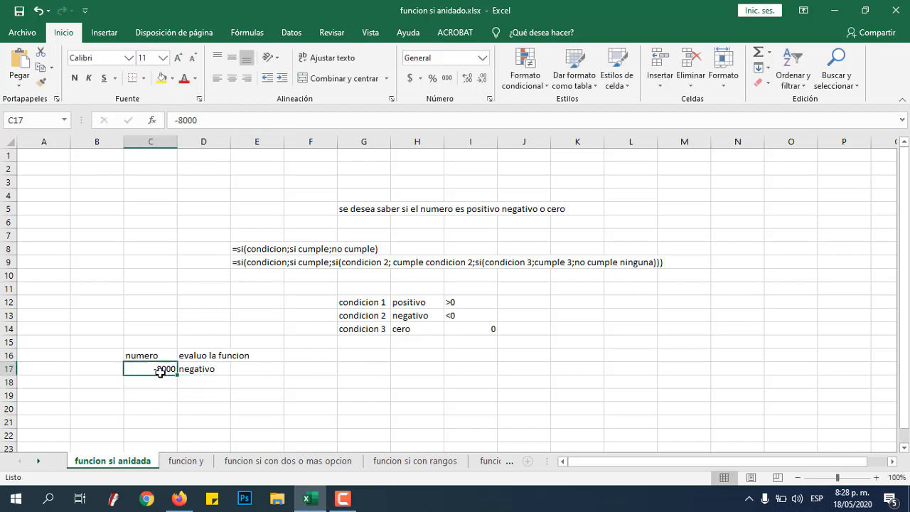
pyautogui.write('0')
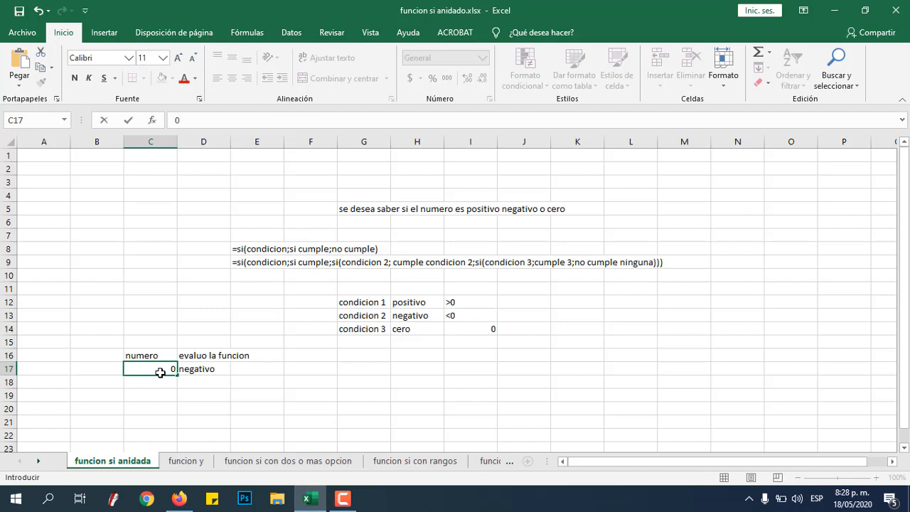
pyautogui.click(183, 386)
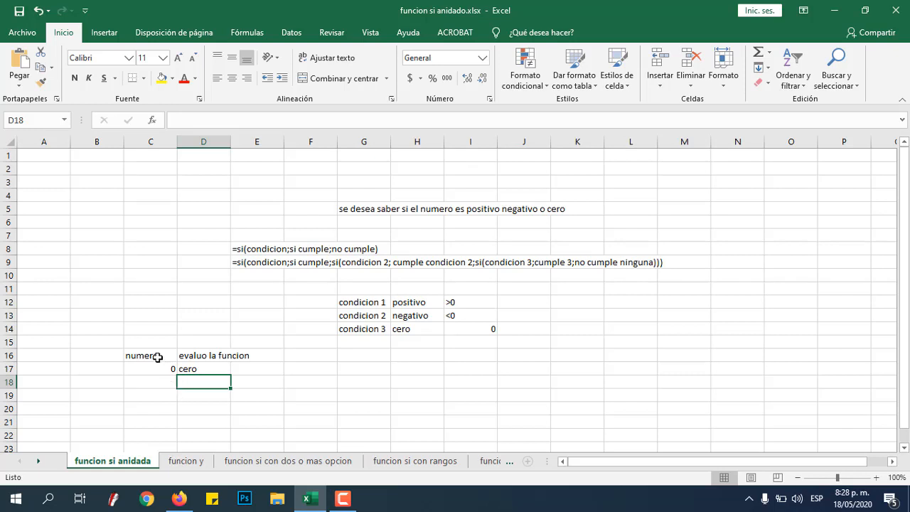
# - Examine the conditions and results of the nested SI formula in D17, leaving it unedited
pyautogui.moveTo(156, 358); pyautogui.dragTo(194, 369)
pyautogui.click(194, 369)
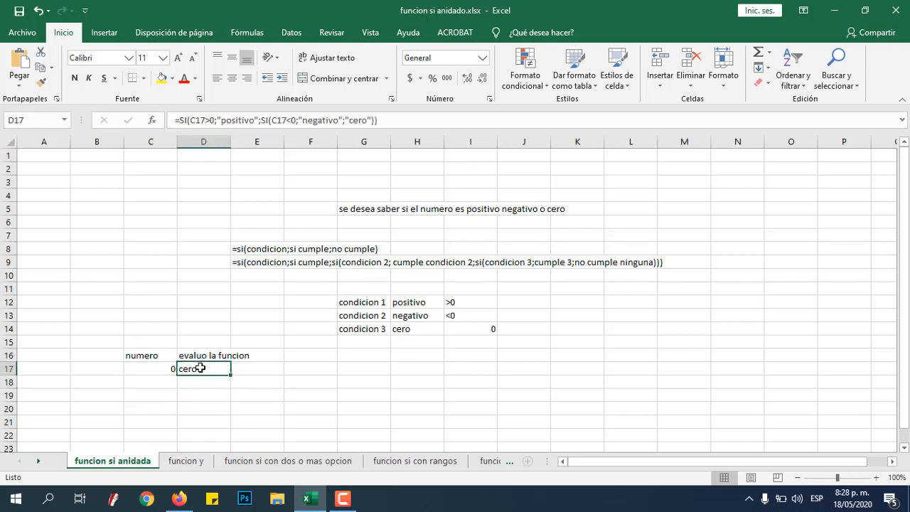
pyautogui.click(211, 122)
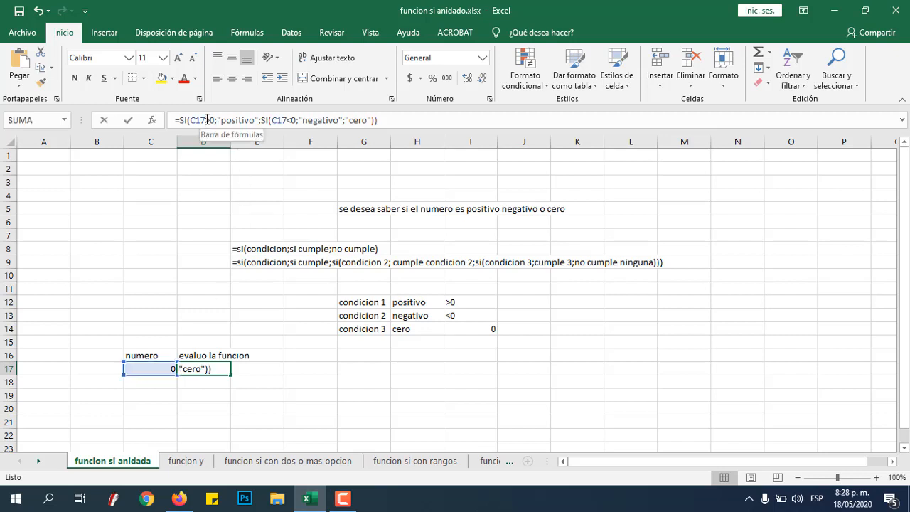
pyautogui.moveTo(204, 120); pyautogui.dragTo(308, 120)
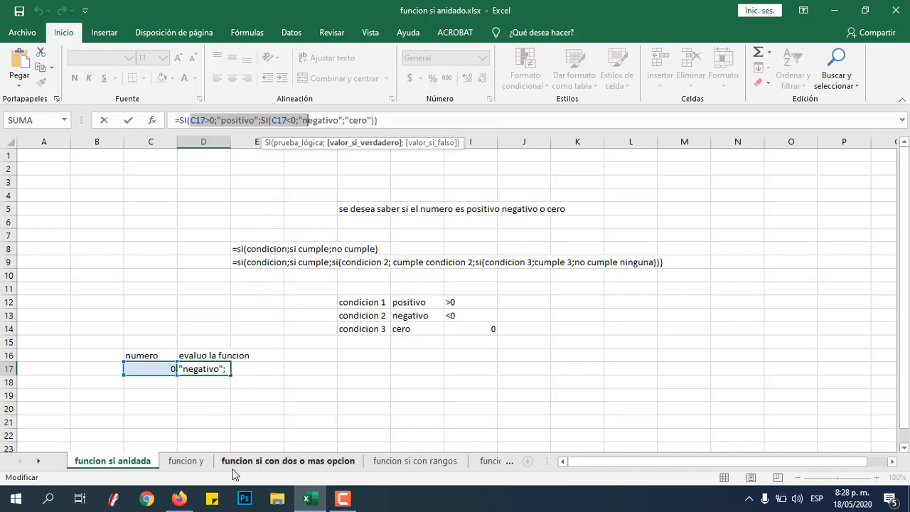
pyautogui.click(208, 413)
pyautogui.press('Escape')
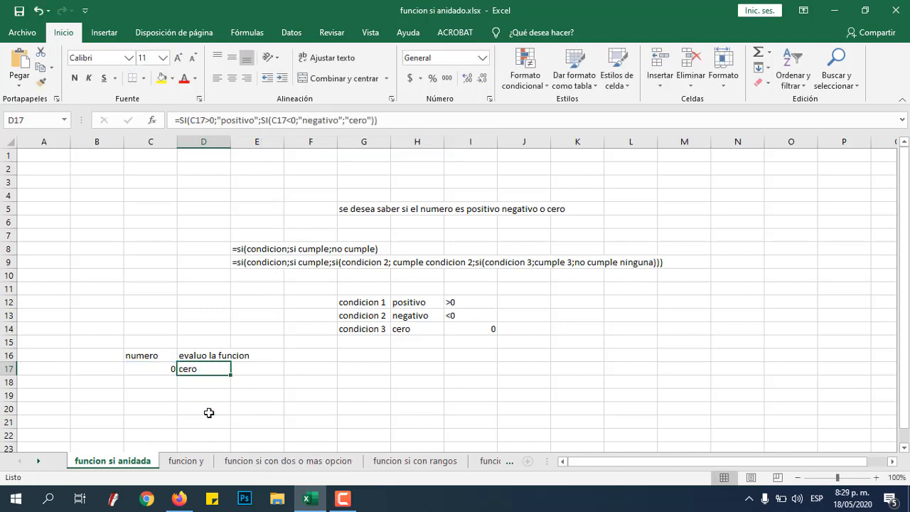
# - On the "funcion y" sheet, enter the condition headers "c1" in G10 and "c2" in H10
pyautogui.click(202, 462)
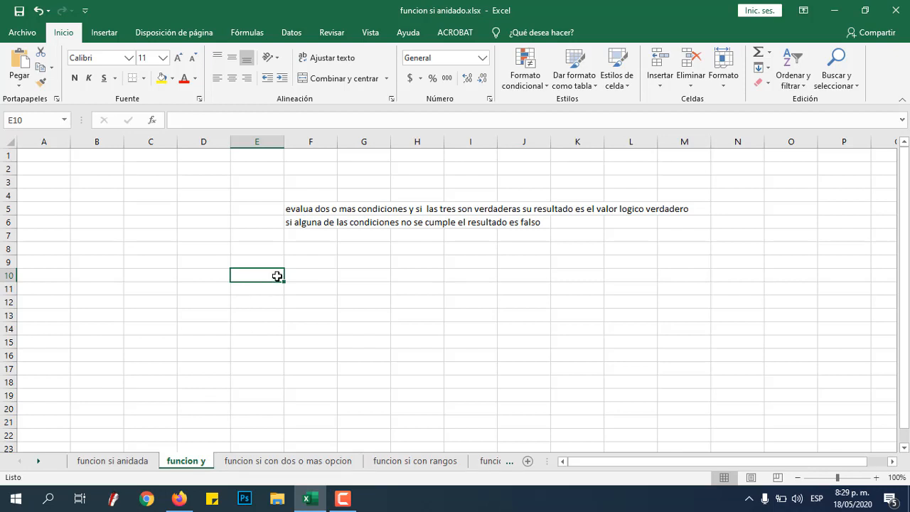
pyautogui.click(348, 276)
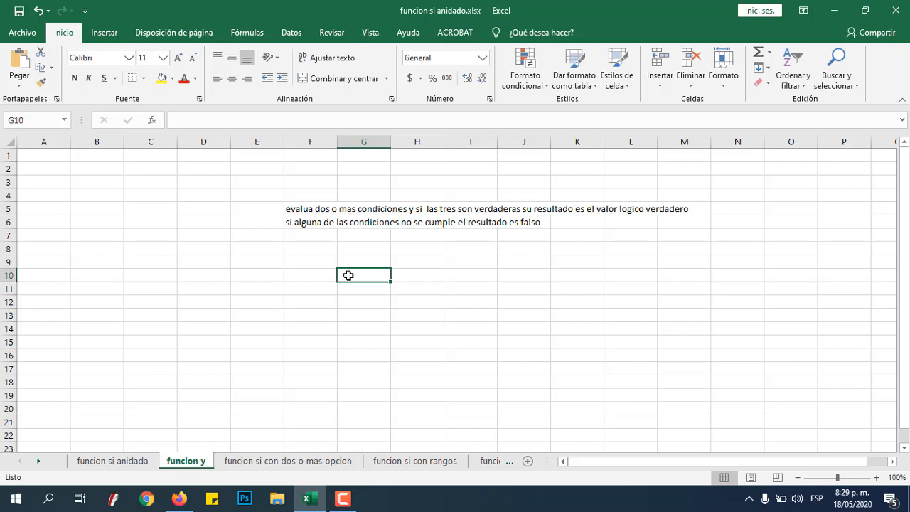
pyautogui.write('c1')
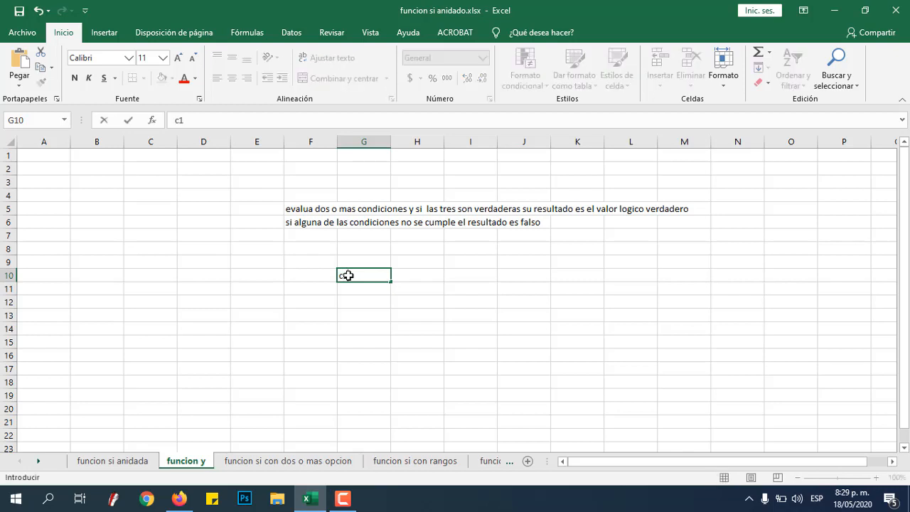
pyautogui.press('Tab')
pyautogui.write('c2')
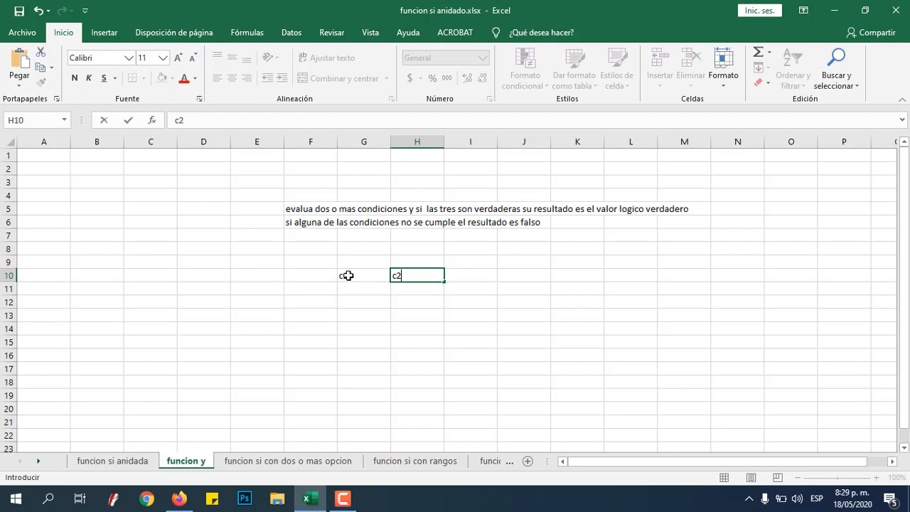
pyautogui.press('Return')
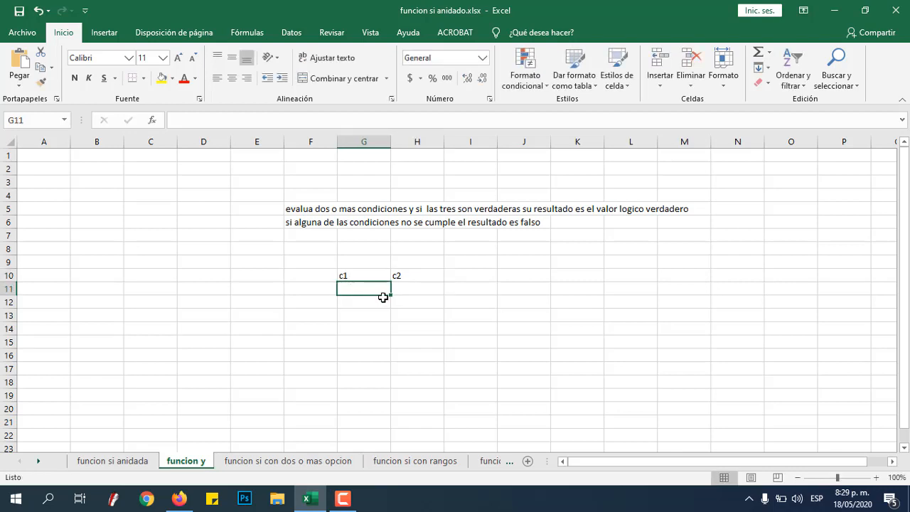
# - Enter "cumple" under both condition headers, in G11 and H11
pyautogui.write('cumple')
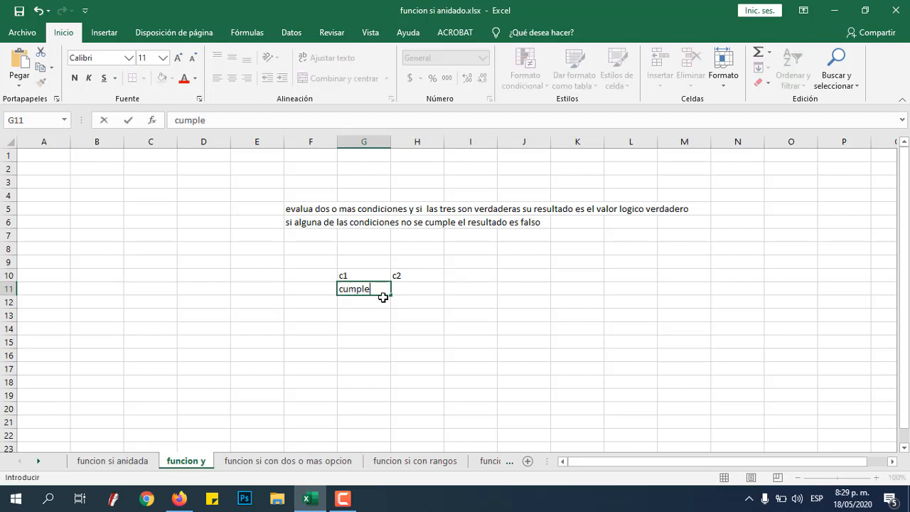
pyautogui.press('Tab')
pyautogui.write('cumple')
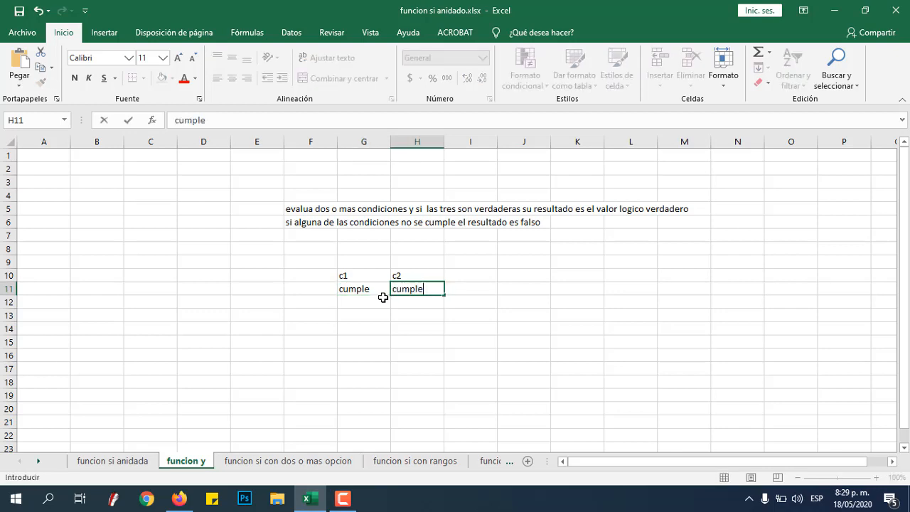
pyautogui.press('Tab')
# - Add the header "resultado" in I10 and enter "verdadero" below it in I11
pyautogui.press('Up')
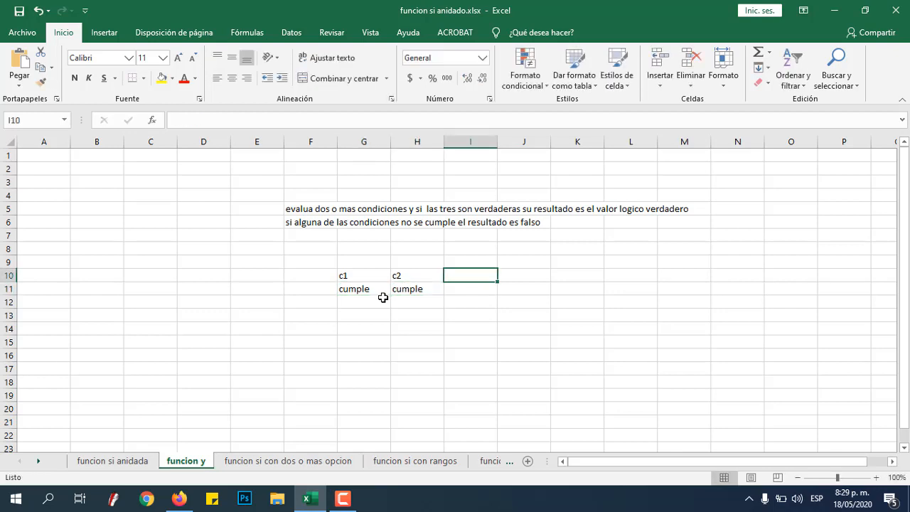
pyautogui.write('resulta')
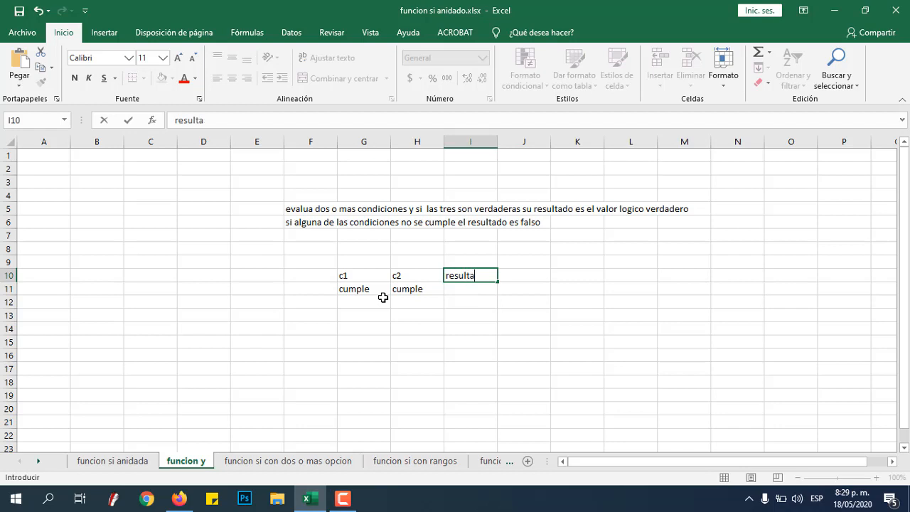
pyautogui.write('do')
pyautogui.press('Return')
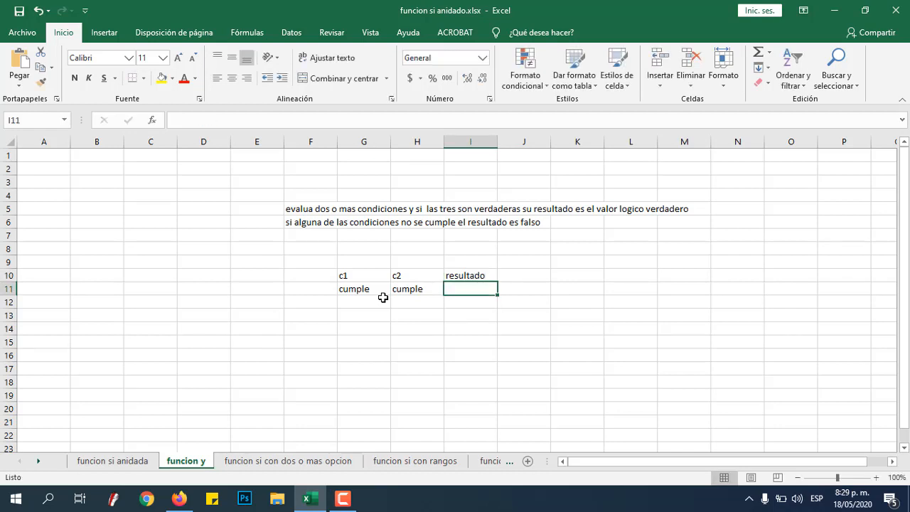
pyautogui.write('verdadero')
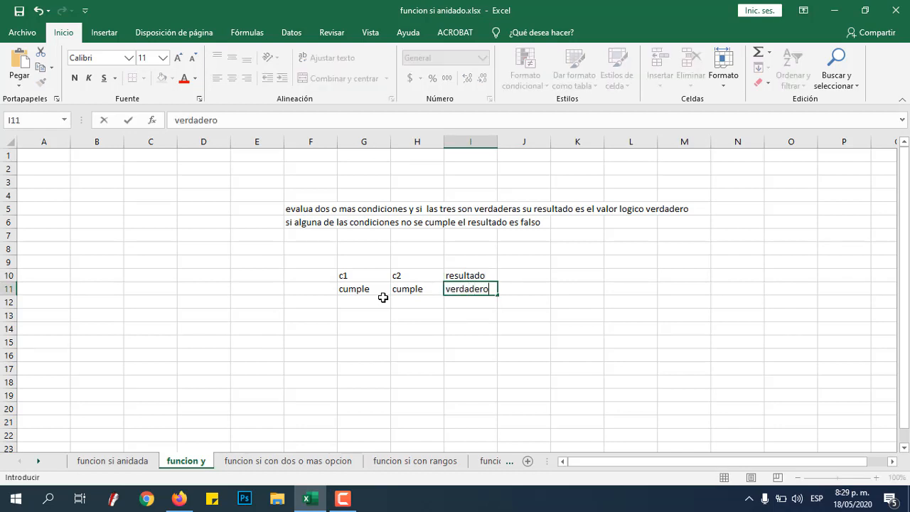
pyautogui.click(383, 297)
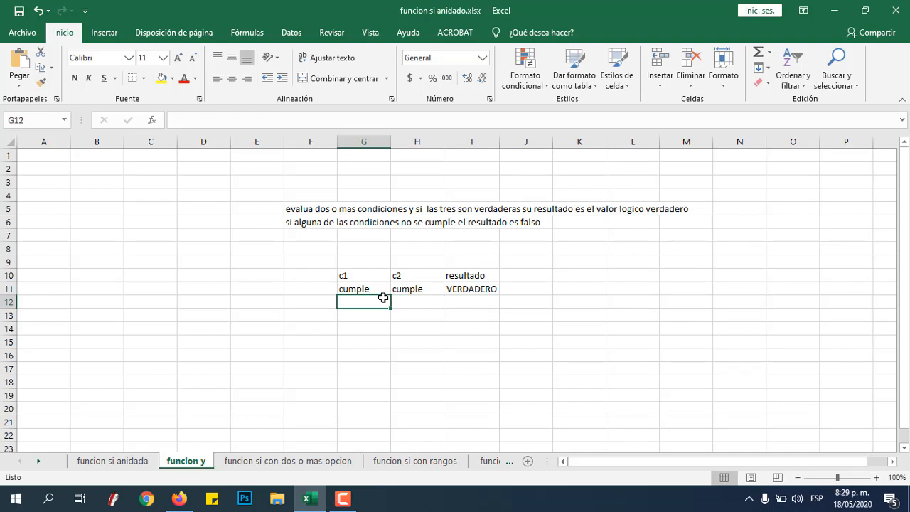
# - Fill row 12 of the table with "no cumple" for c1, "cumple" for c2 and "falso" as the result
pyautogui.write('no cumpl')
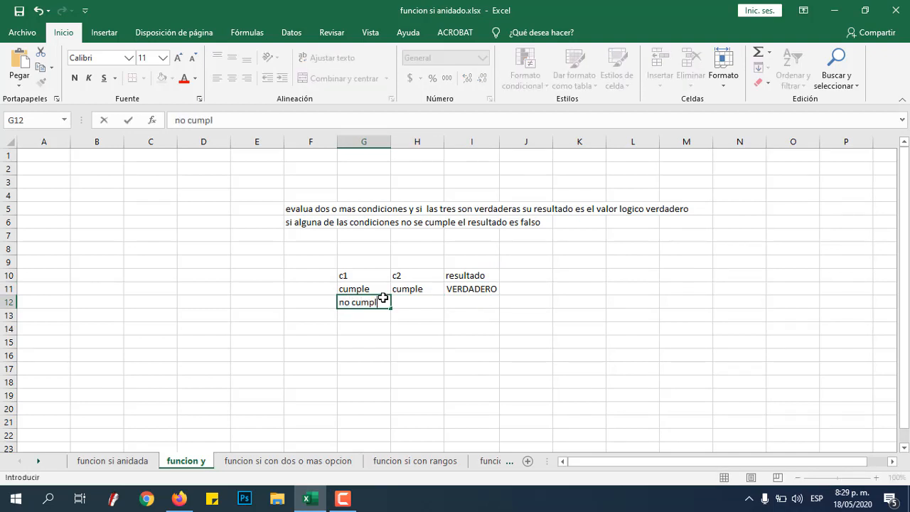
pyautogui.write('e')
pyautogui.press('Tab')
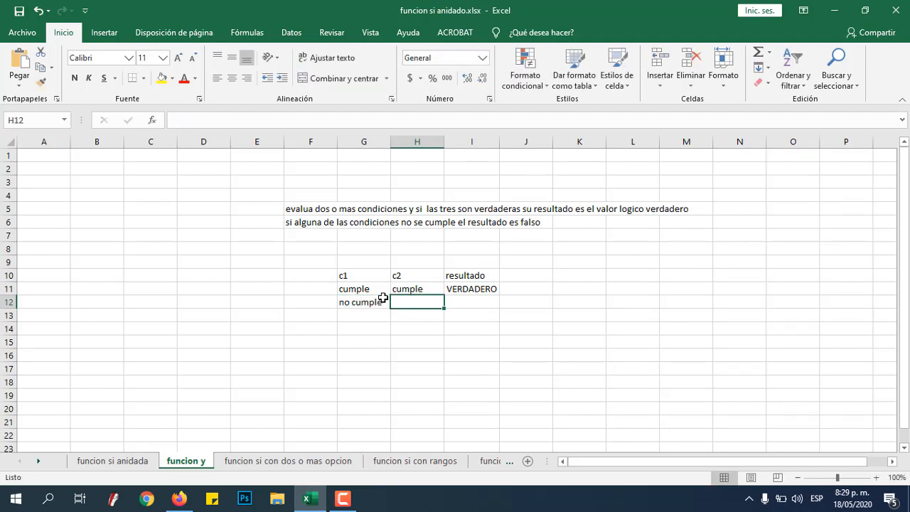
pyautogui.write('cumple')
pyautogui.press('Tab')
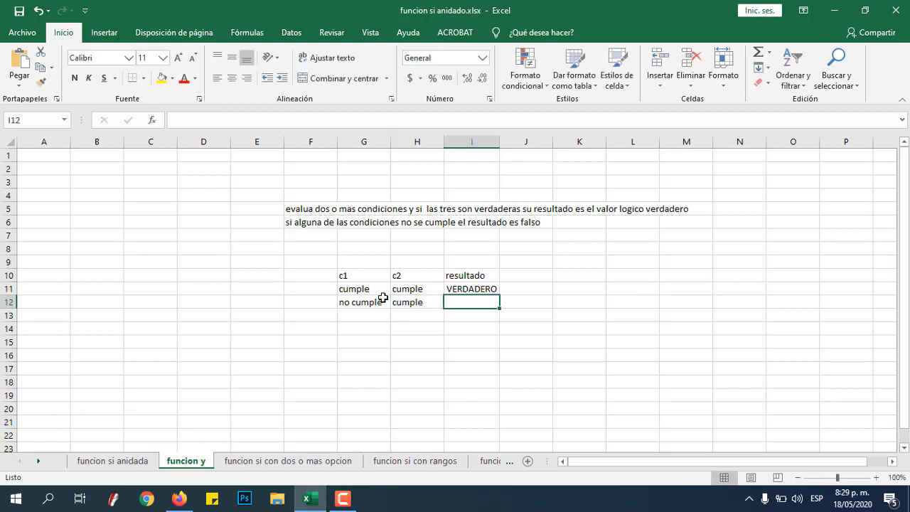
pyautogui.write('falso')
pyautogui.press('Return')
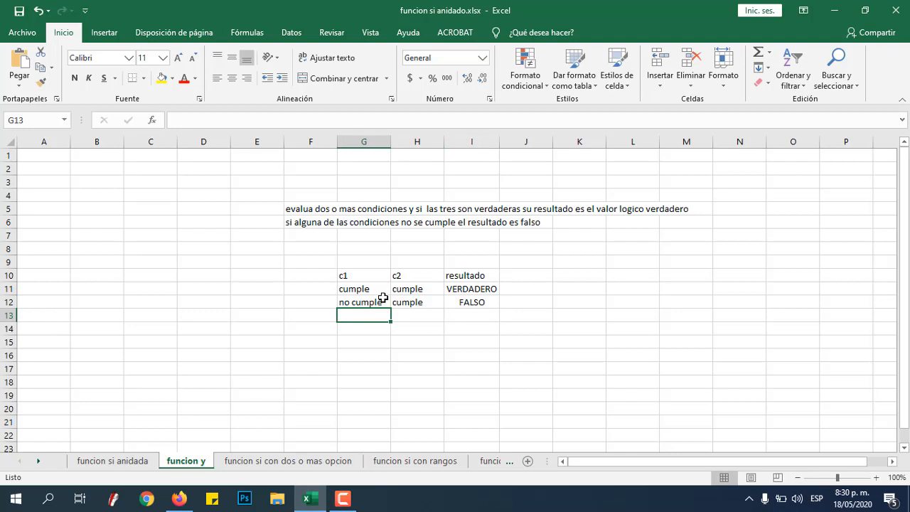
# - Fill row 13 of the table with "cumple" for c1, "no cumple" for c2 and "falso" as the result
pyautogui.write('cumple')
pyautogui.press('Tab')
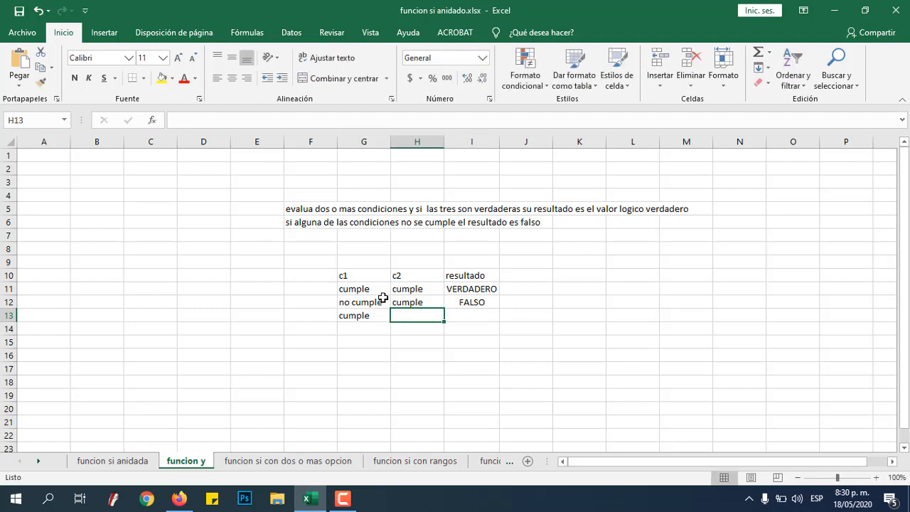
pyautogui.write('no cu')
pyautogui.press('BackSpace')
pyautogui.write('u')
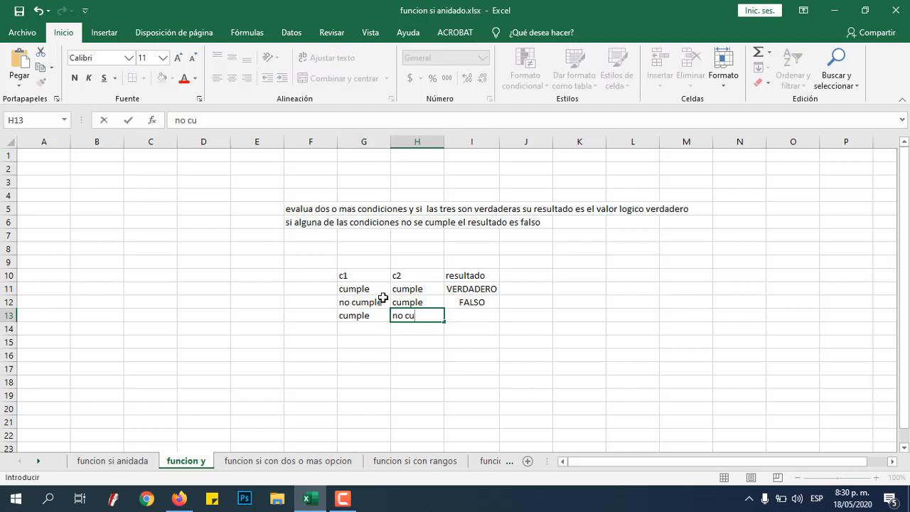
pyautogui.write('mple')
pyautogui.press('BackSpace')
pyautogui.write('le')
pyautogui.press('Tab')
pyautogui.write('falso')
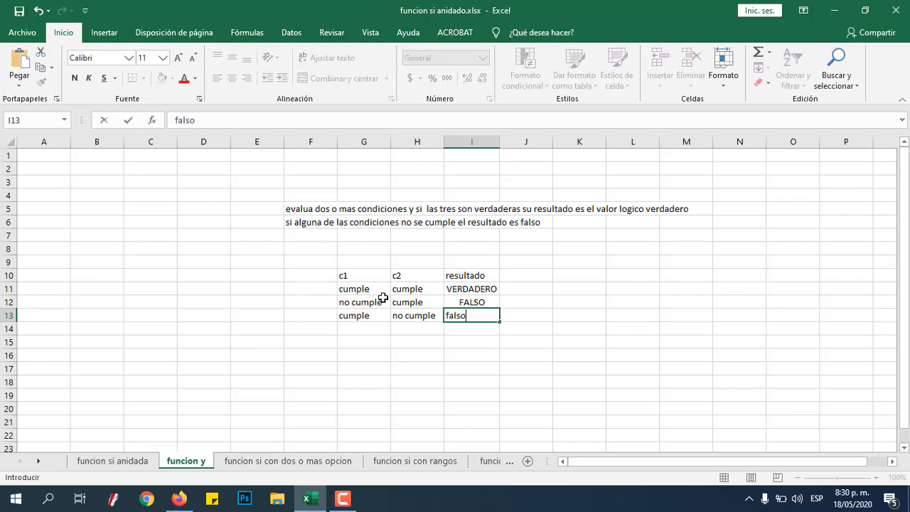
pyautogui.press('Return')
# - Fill row 14 of the table with "no cumple" for both c1 and c2 and "falso" as the result
pyautogui.press('Left')
pyautogui.press('Left')
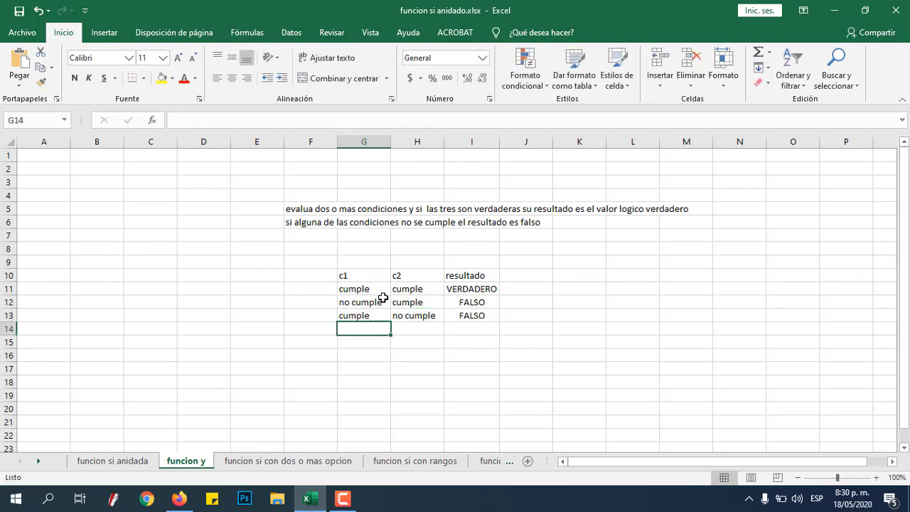
pyautogui.write('no cumple')
pyautogui.press('Tab')
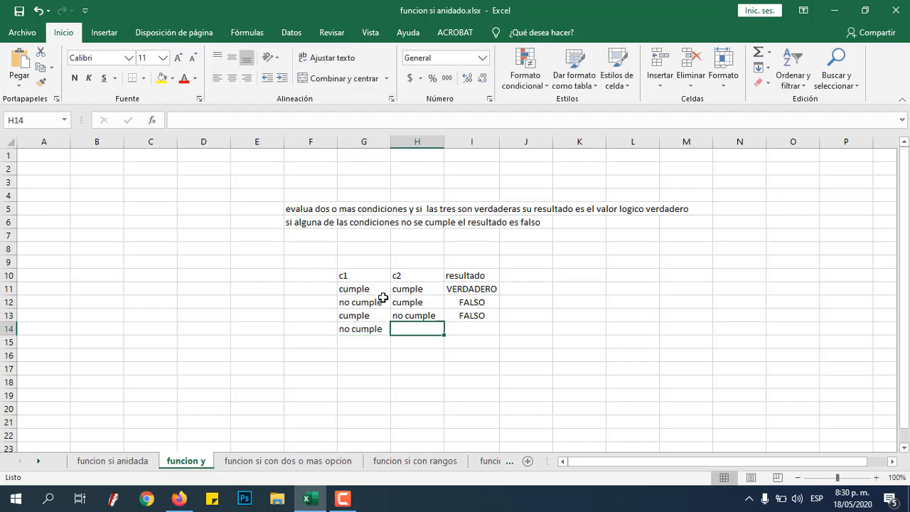
pyautogui.write('n')
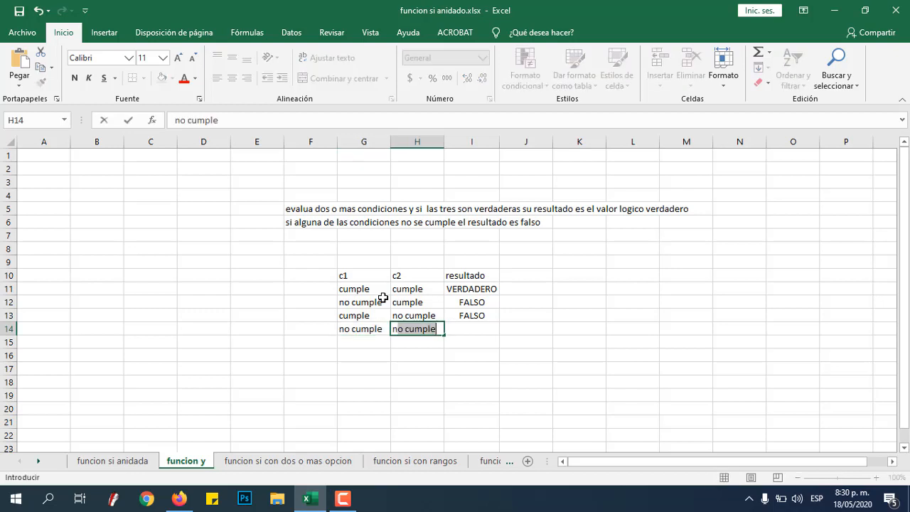
pyautogui.press('Tab')
pyautogui.write('falso')
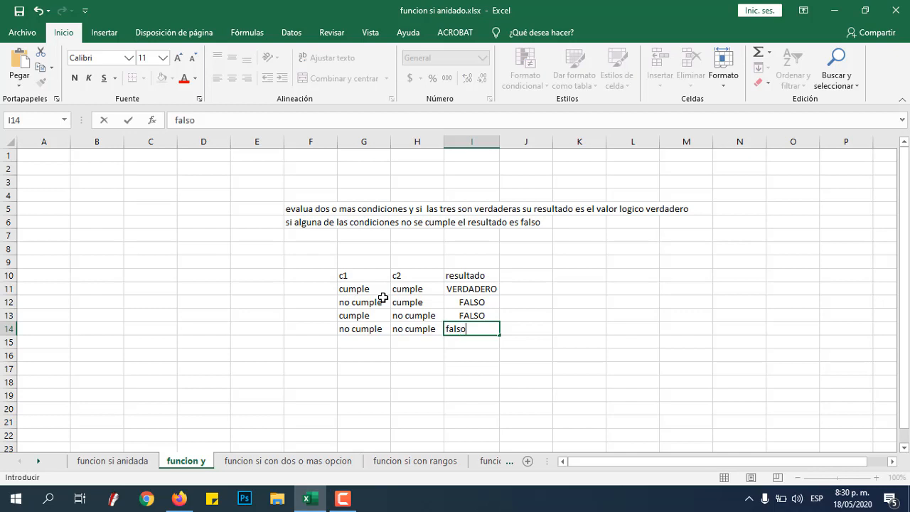
pyautogui.press('Tab')
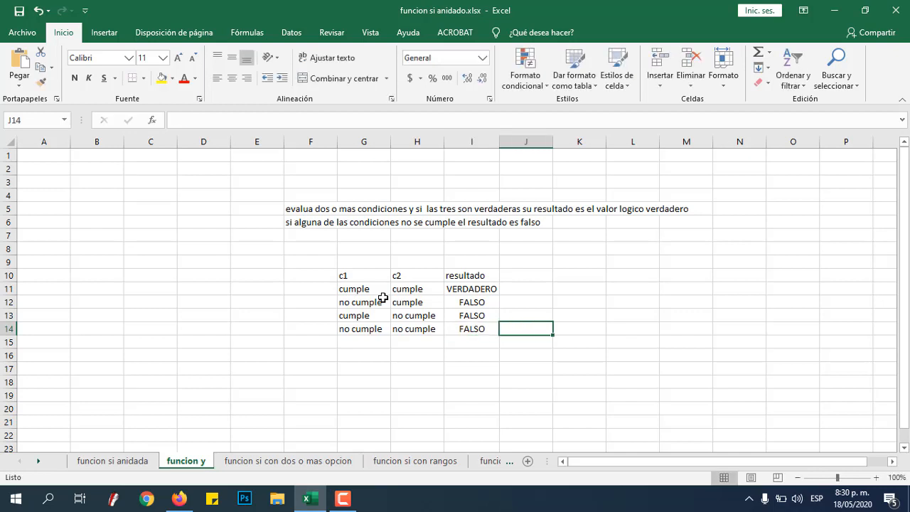
# - Examine the logical values in the resultado column, cells I11 to I14, comparing the first row with the others
pyautogui.click(484, 292)
pyautogui.click(474, 313)
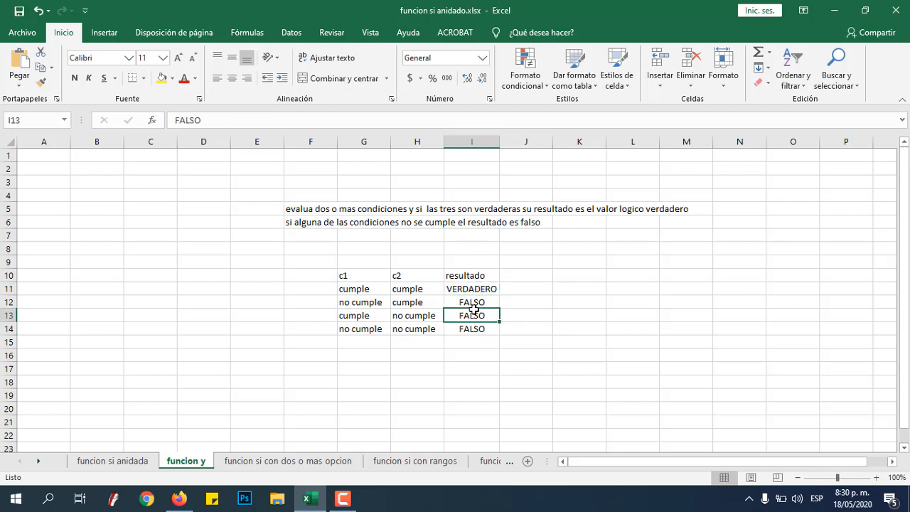
pyautogui.click(464, 300)
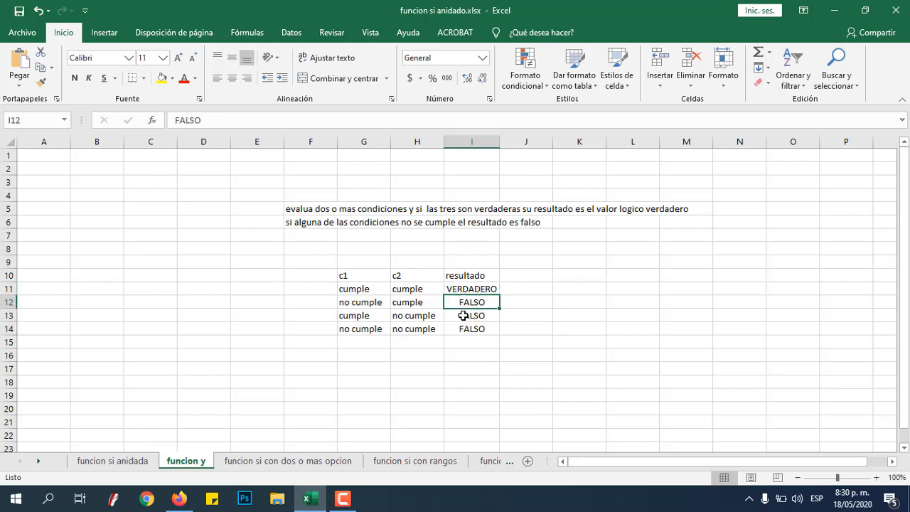
pyautogui.click(469, 315)
pyautogui.click(462, 292)
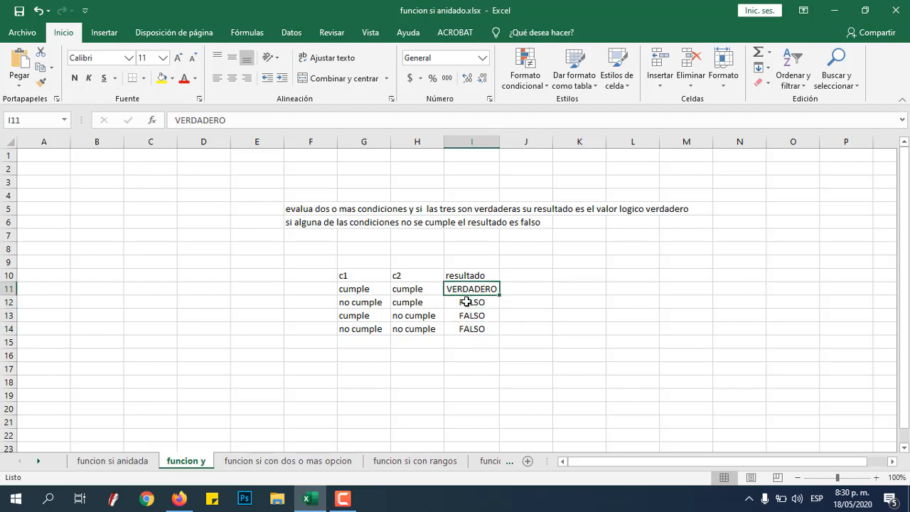
pyautogui.click(465, 301)
pyautogui.click(468, 318)
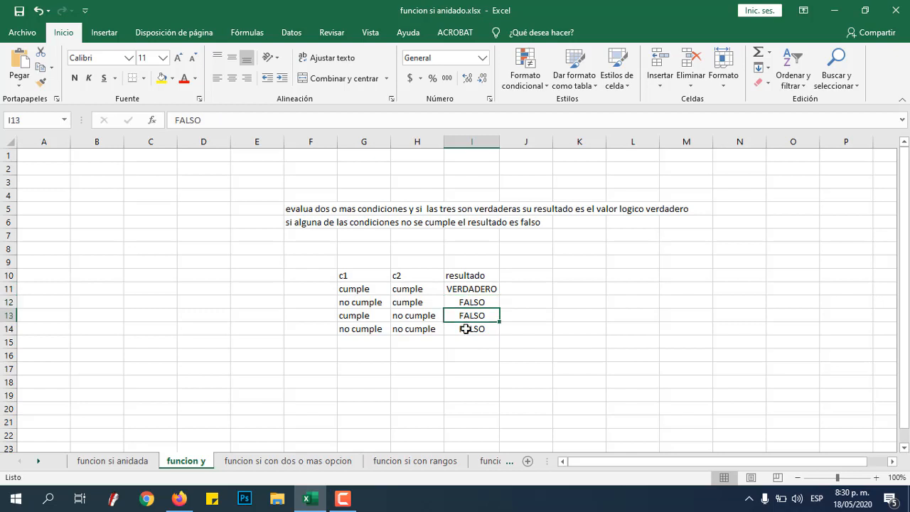
pyautogui.click(465, 328)
pyautogui.click(460, 288)
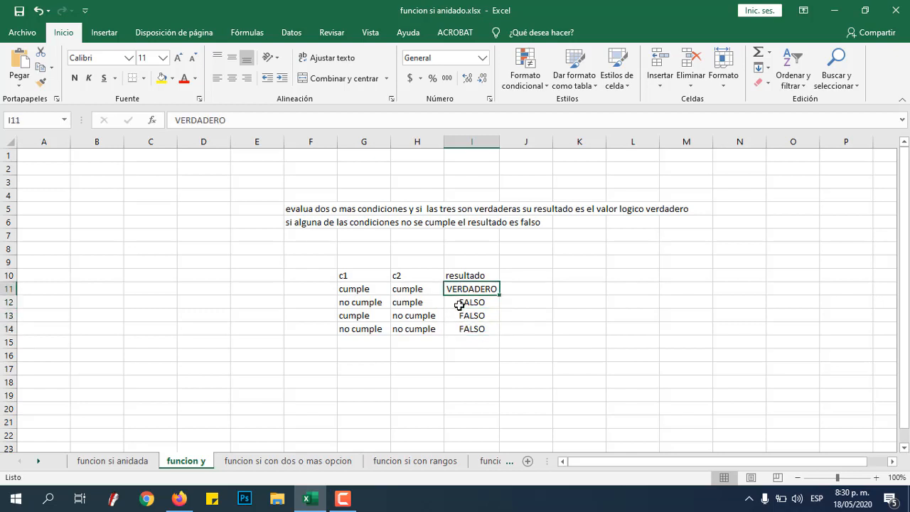
pyautogui.click(459, 303)
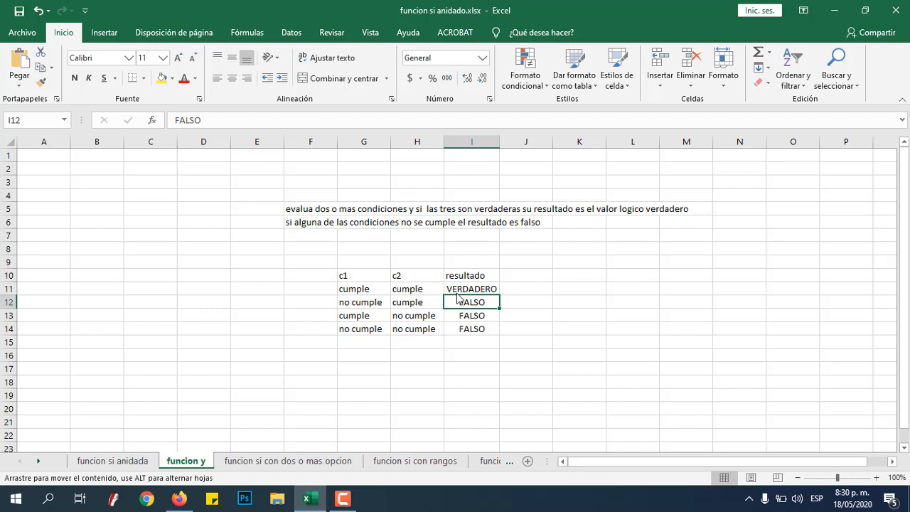
pyautogui.click(457, 288)
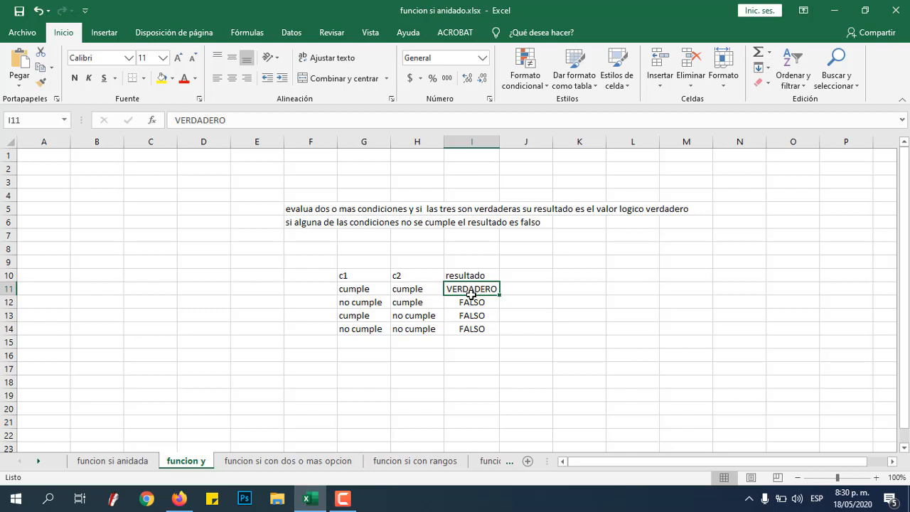
# - Enter 'verdadero with a leading apostrophe as text in J11, and verdadero as a logical value in K11
pyautogui.click(538, 287)
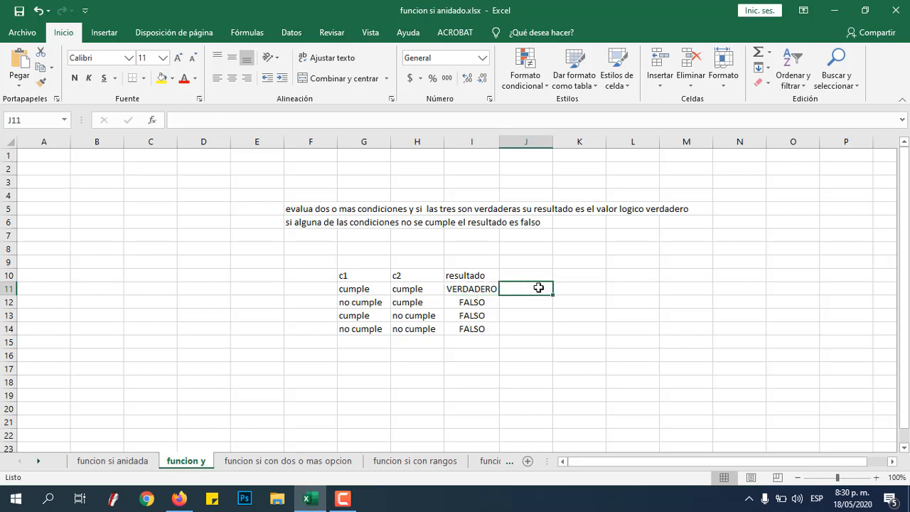
pyautogui.write("'")
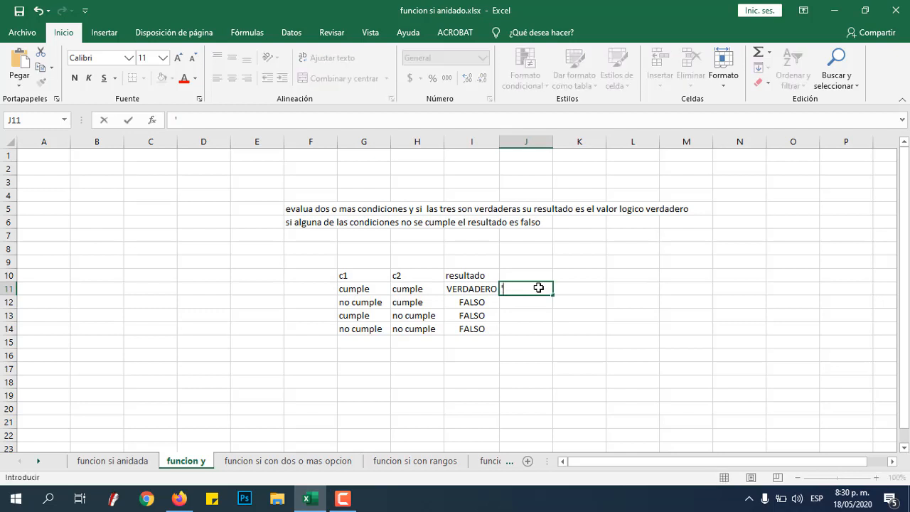
pyautogui.write('verdadero')
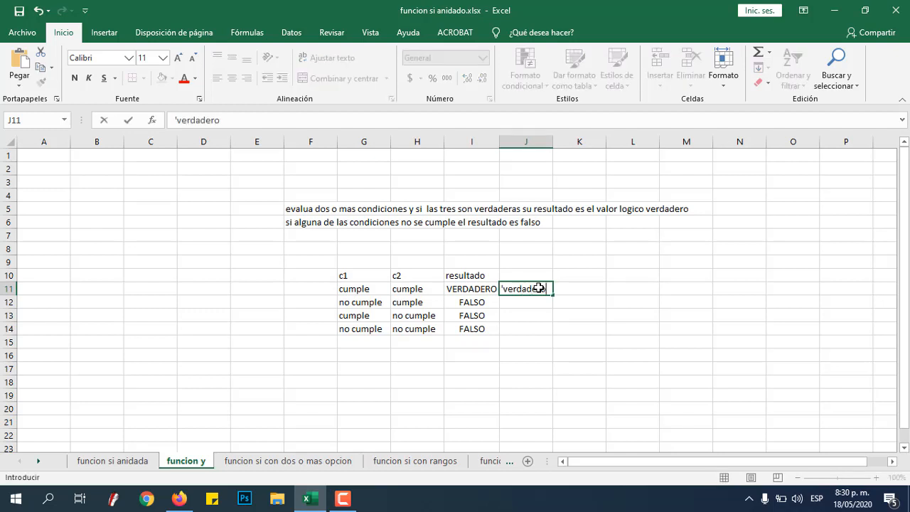
pyautogui.press('Return')
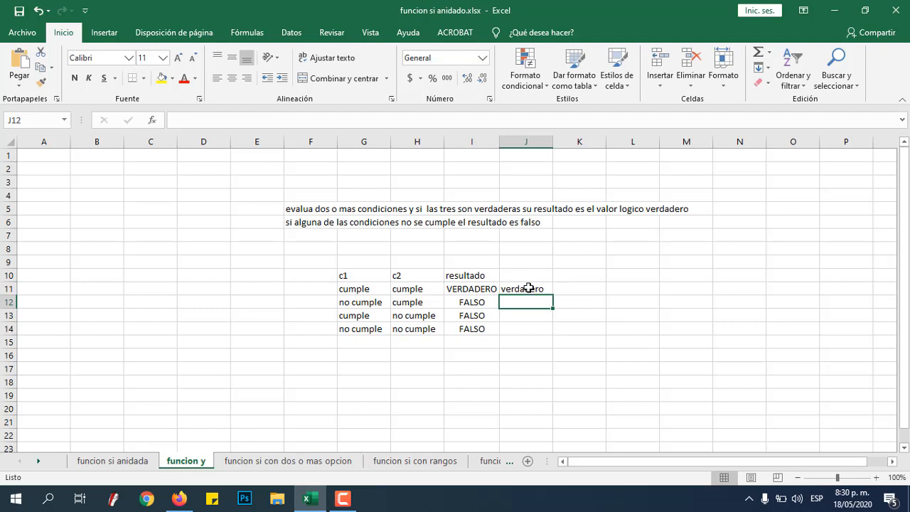
pyautogui.click(527, 290)
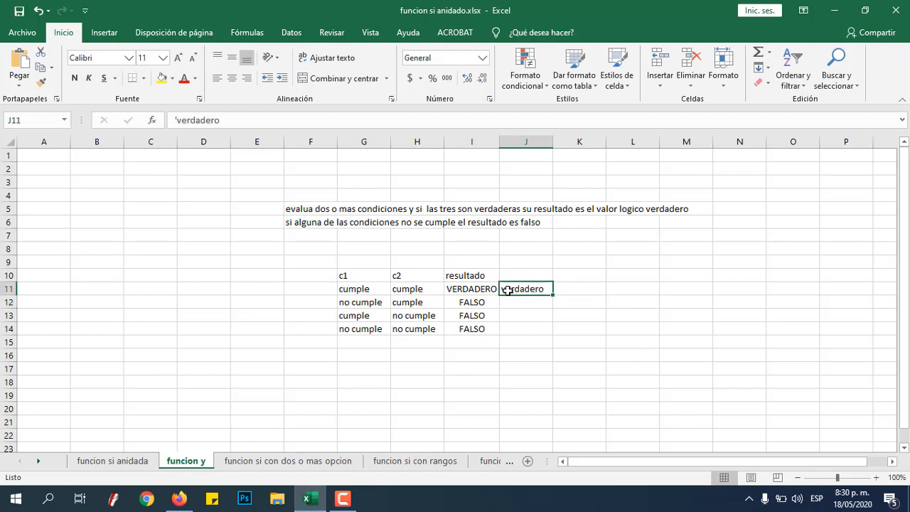
pyautogui.click(568, 294)
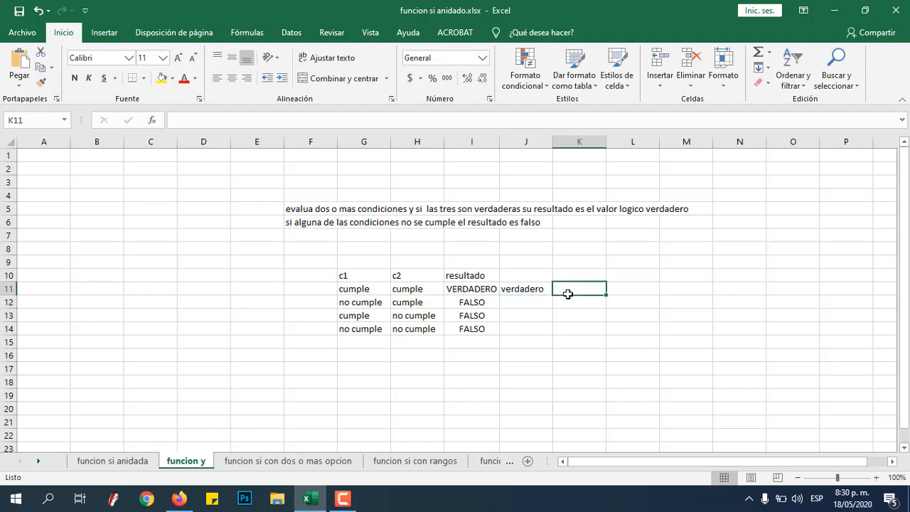
pyautogui.write('verdadero')
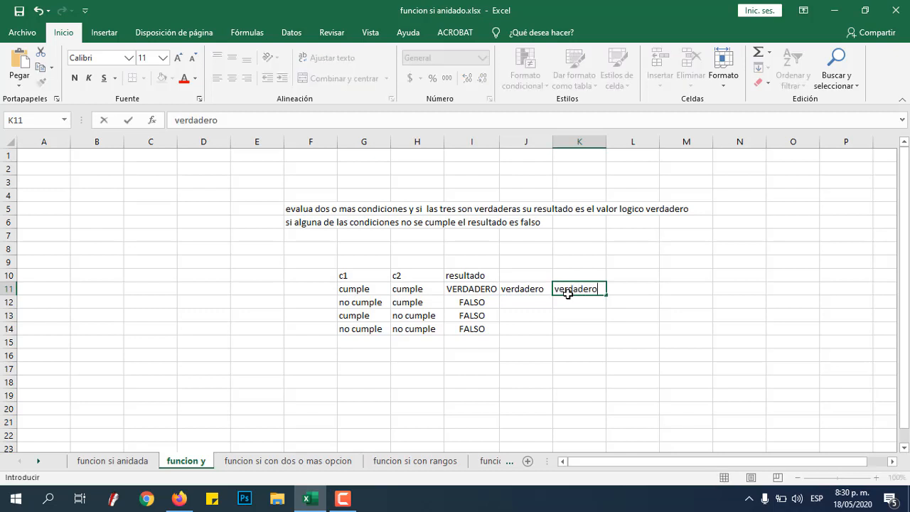
pyautogui.press('Return')
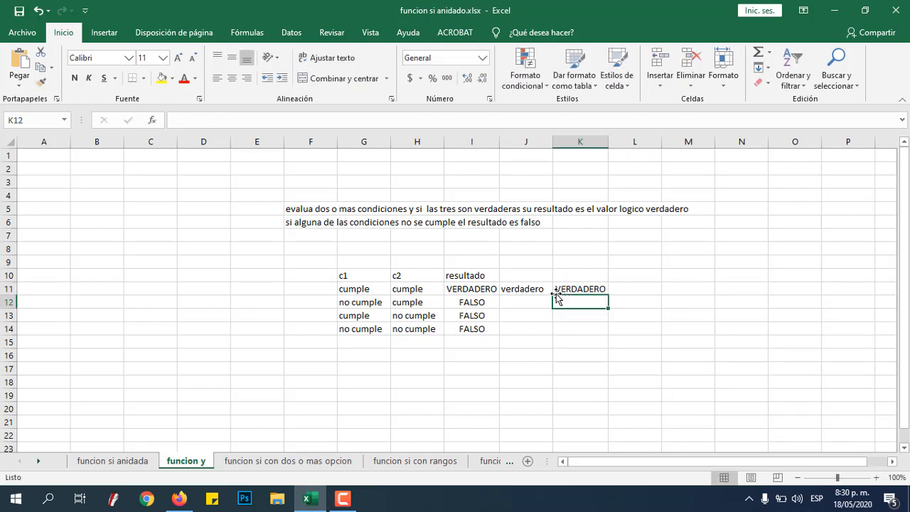
# - Enter 'falso with a leading apostrophe as text in J12, and falso as a logical value in K12
pyautogui.click(537, 301)
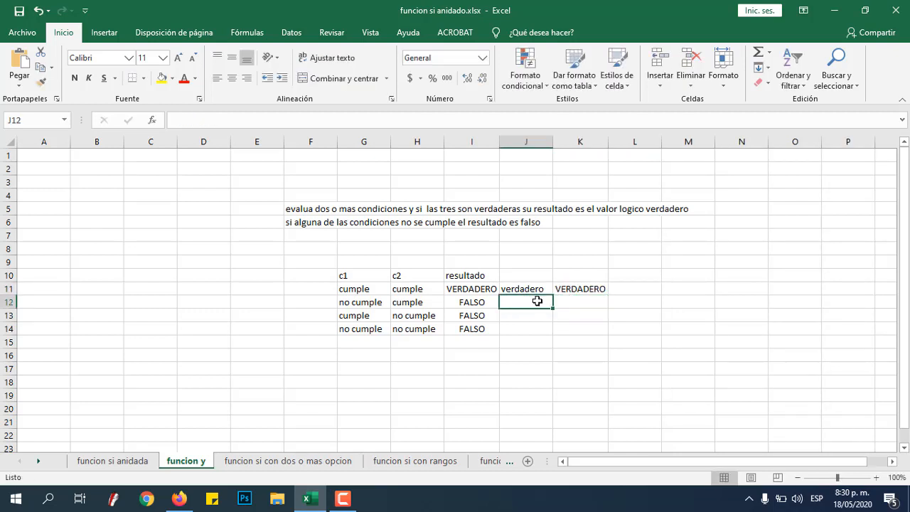
pyautogui.write("'falso")
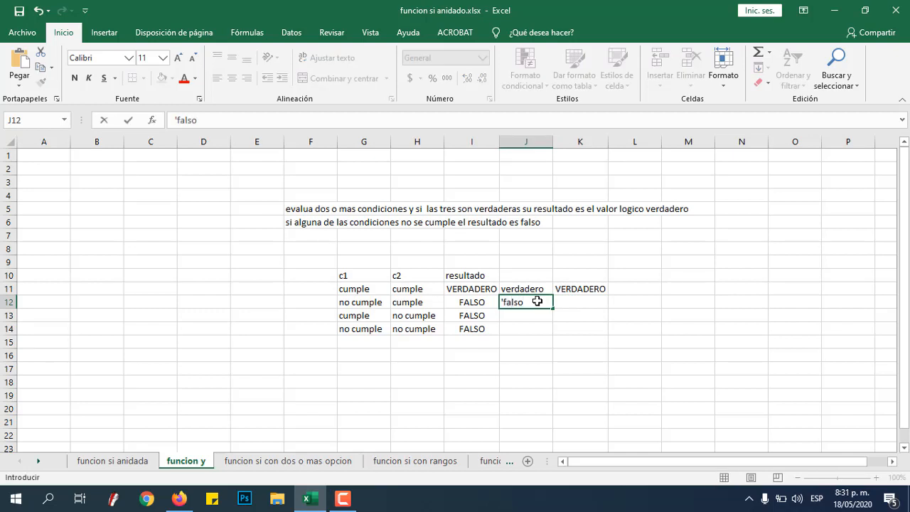
pyautogui.press('Tab')
pyautogui.write('falso')
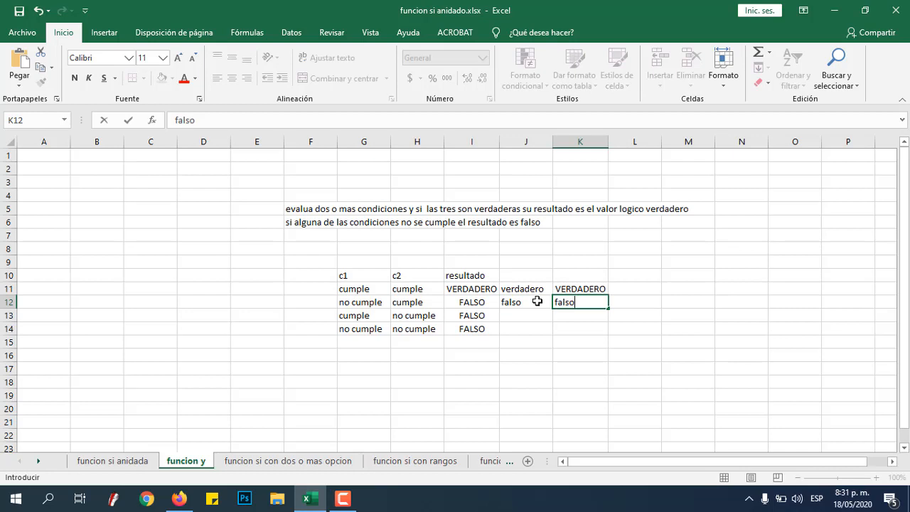
pyautogui.press('Tab')
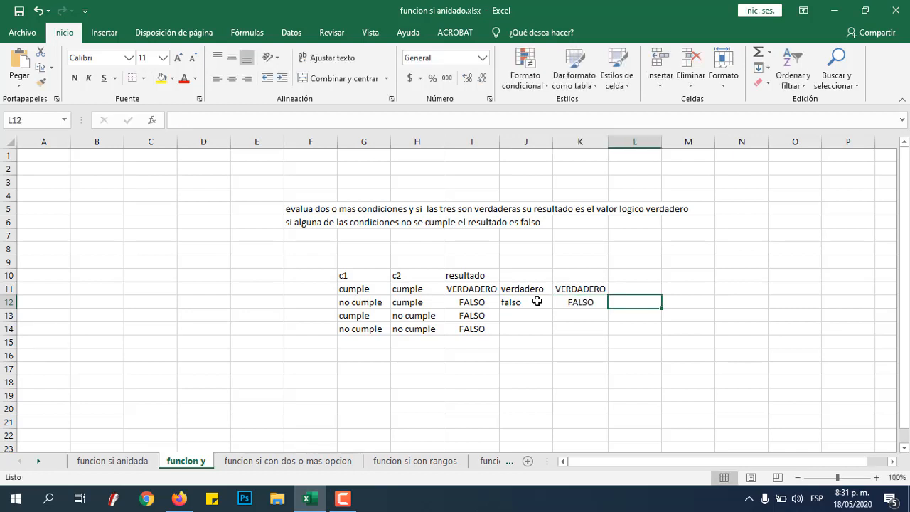
# - Clear the text and logical value samples from the range J11:K12
pyautogui.press('Left')
pyautogui.press('Left')
pyautogui.press('Right')
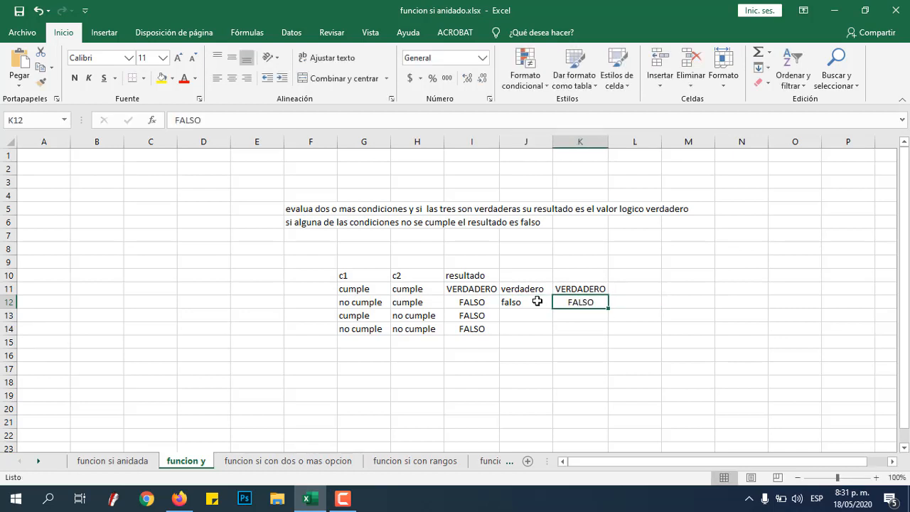
pyautogui.press('Left')
pyautogui.press('Up')
pyautogui.hotkey('shift', 'Down')
pyautogui.hotkey('shift', 'Right')
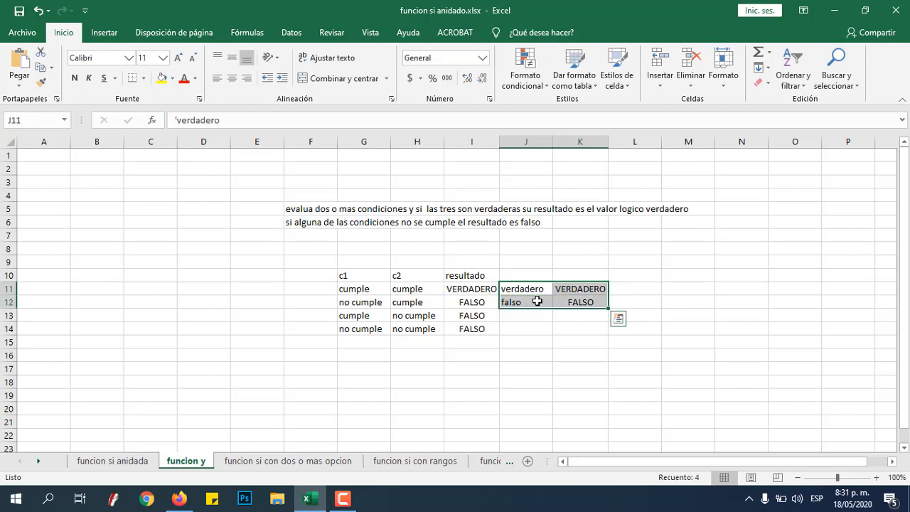
pyautogui.press('Delete')
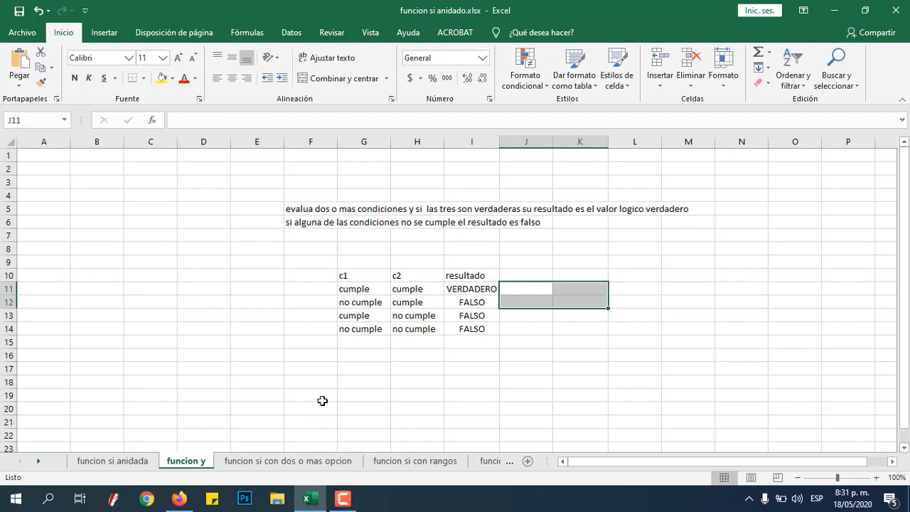
# - Enter "cumple" in both G17 and H17, below the truth table
pyautogui.click(351, 372)
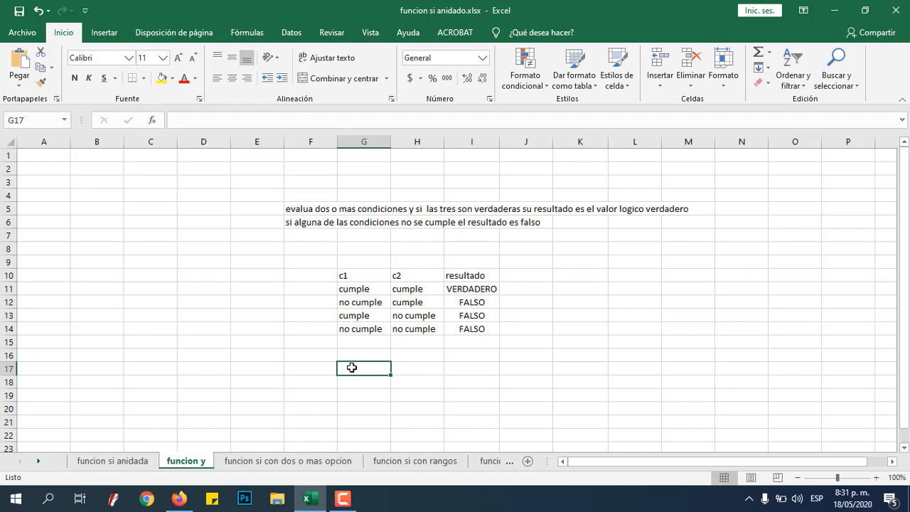
pyautogui.write('cumple')
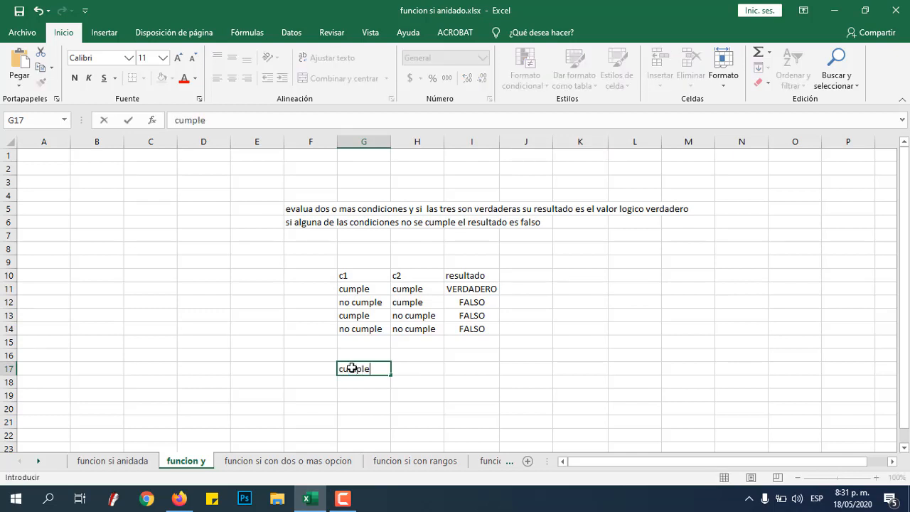
pyautogui.press('Tab')
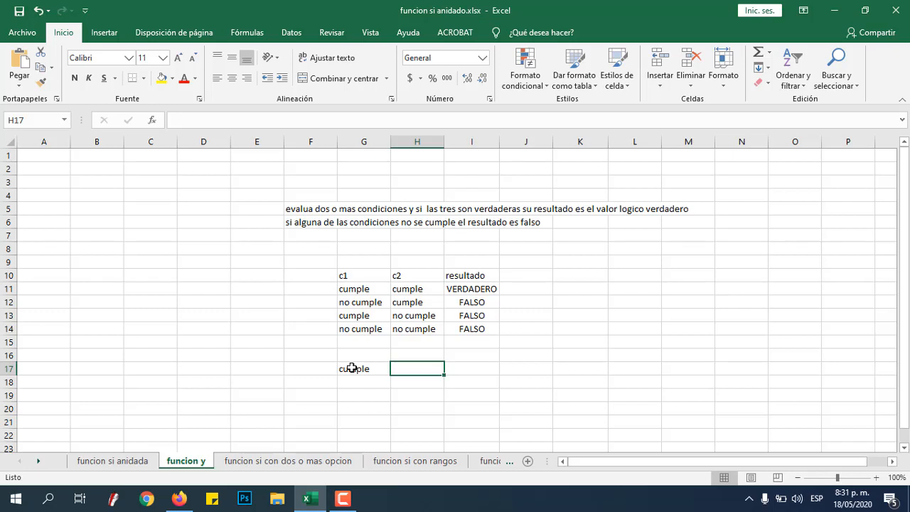
pyautogui.write('cuma')
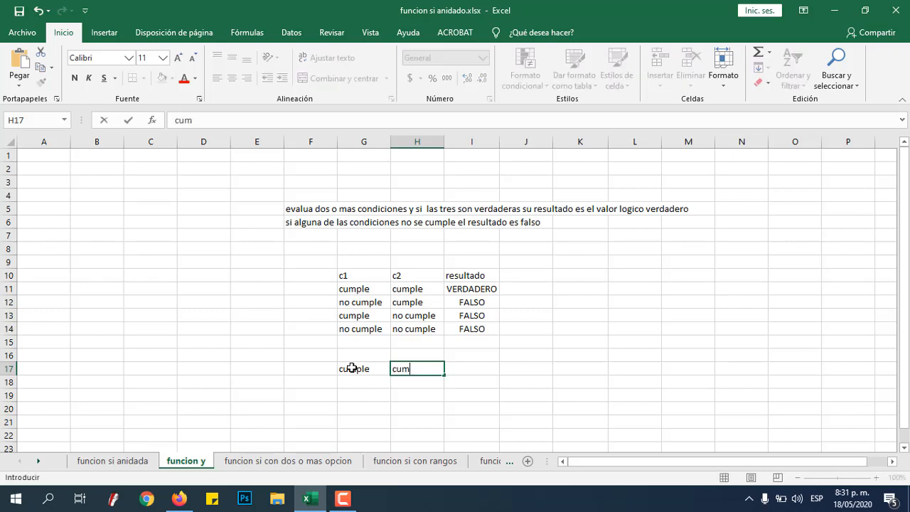
pyautogui.press('BackSpace')
pyautogui.write('m')
pyautogui.press('BackSpace')
pyautogui.write('ple')
pyautogui.press('Left')
pyautogui.press('Left')
pyautogui.press('Left')
pyautogui.press('Left')
pyautogui.press('Left')
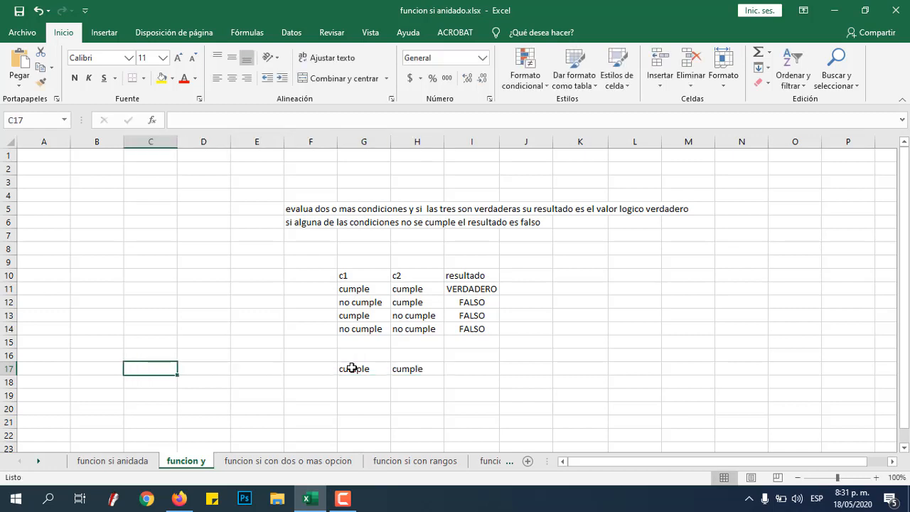
pyautogui.press('Right')
pyautogui.press('Right')
pyautogui.press('Right')
pyautogui.press('Right')
pyautogui.press('Right')
pyautogui.press('Right')
pyautogui.press('Right')
pyautogui.press('Left')
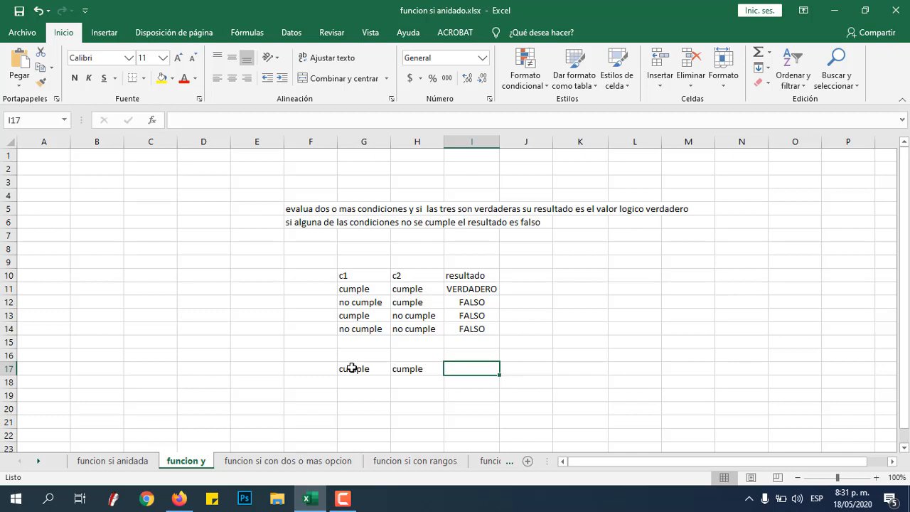
pyautogui.click(353, 369)
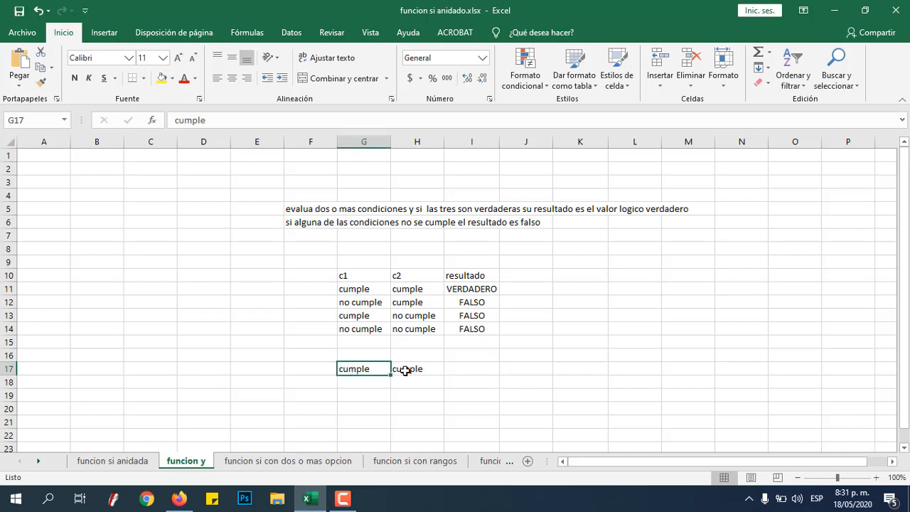
pyautogui.click(406, 369)
pyautogui.click(459, 368)
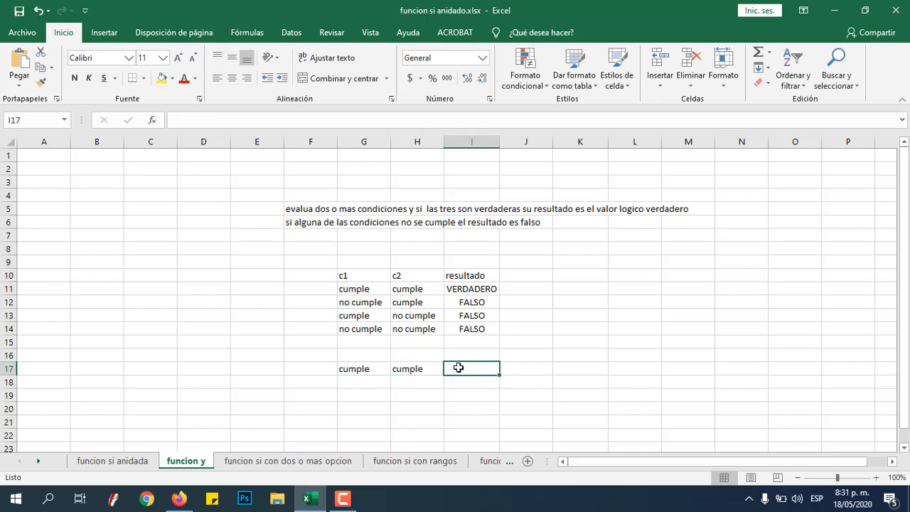
# - Examine the results in I11:I14 of the truth table alongside the test conditions in G17 and H17
pyautogui.click(463, 303)
pyautogui.moveTo(463, 314); pyautogui.dragTo(463, 330)
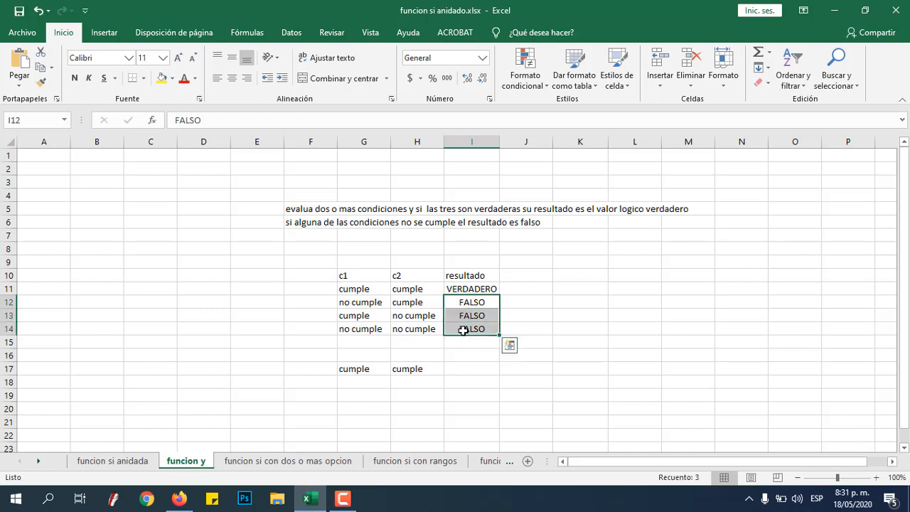
pyautogui.click(451, 370)
pyautogui.click(375, 367)
pyautogui.click(404, 369)
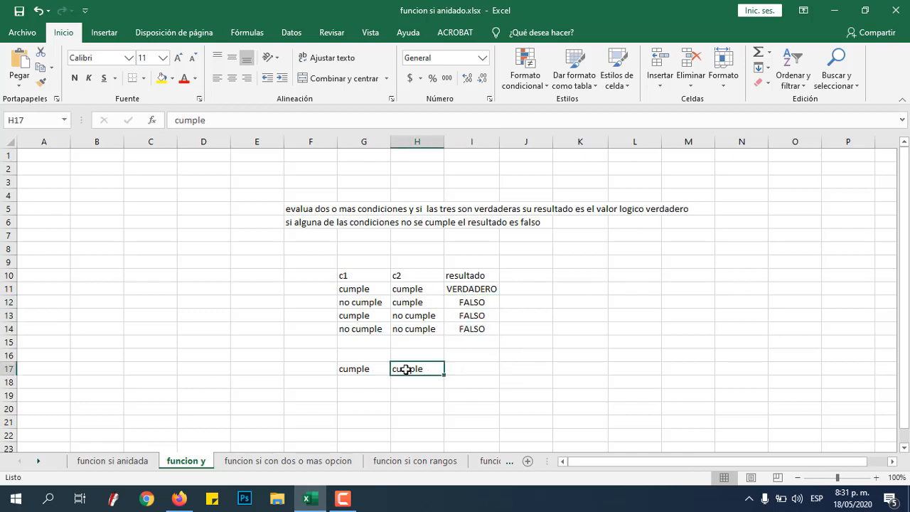
pyautogui.click(373, 369)
pyautogui.click(421, 368)
pyautogui.click(474, 290)
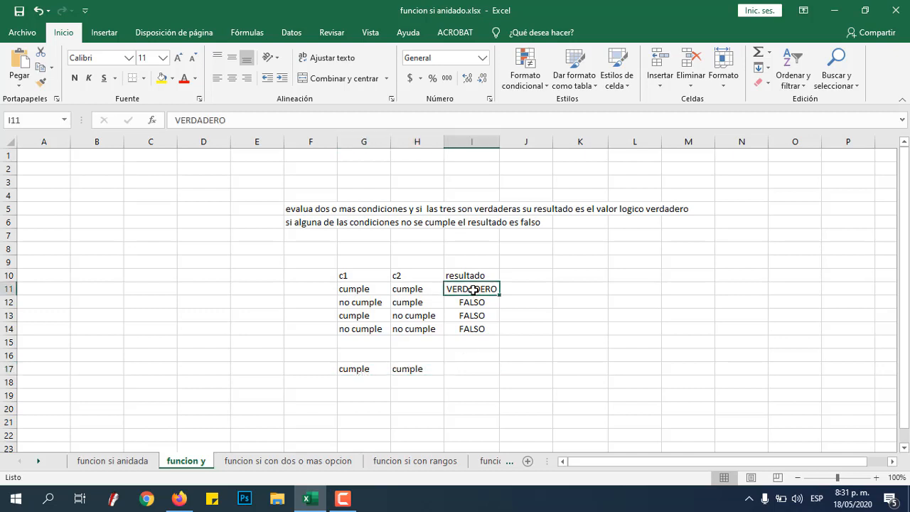
# - Begin a Y formula in I17 with G17="cumple" as its first condition
pyautogui.click(478, 367)
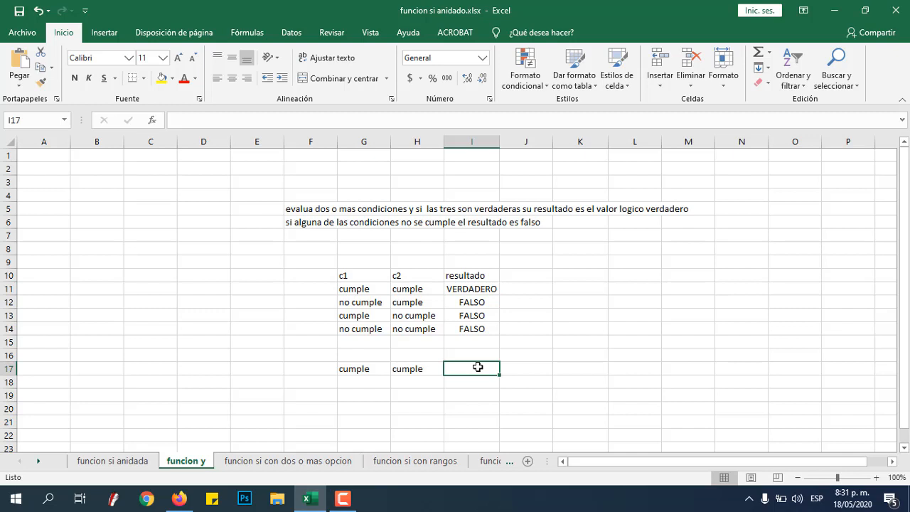
pyautogui.write('=y')
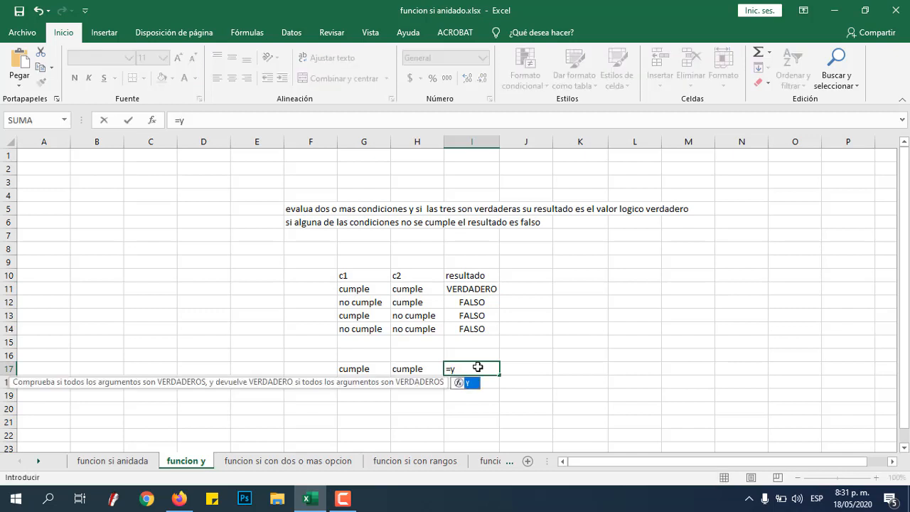
pyautogui.write('(')
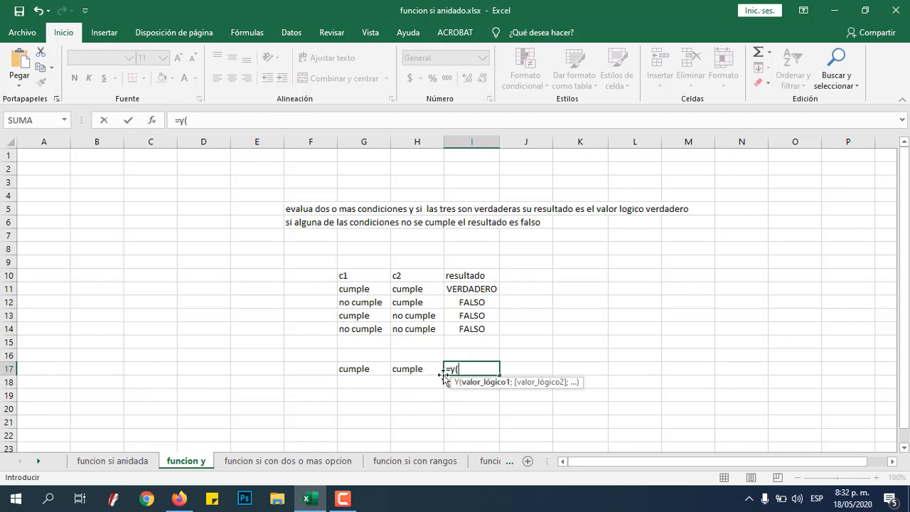
pyautogui.click(365, 369)
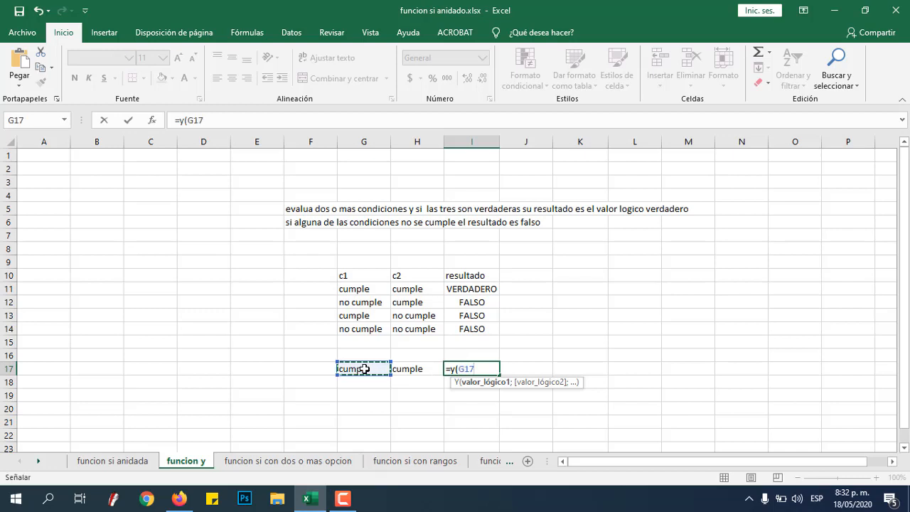
pyautogui.write('=')
pyautogui.write('"cumpl')
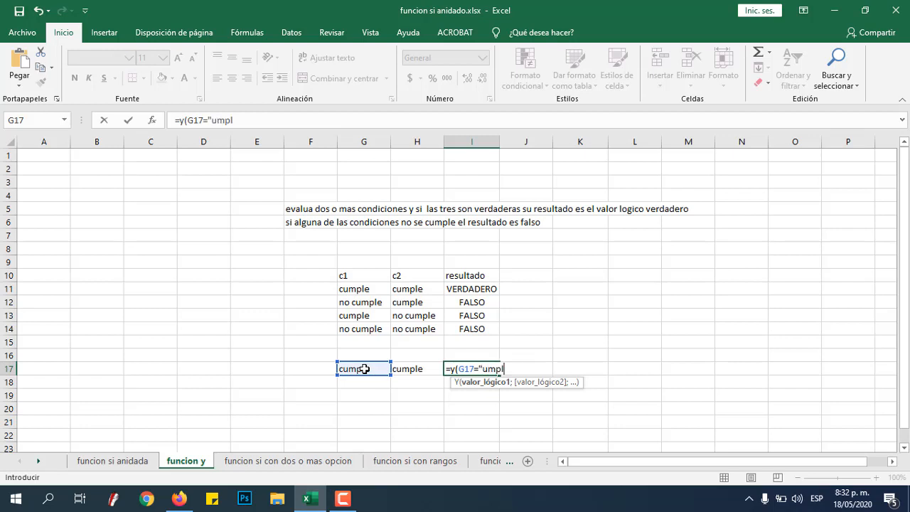
pyautogui.press('BackSpace')
pyautogui.press('BackSpace')
pyautogui.press('BackSpace')
pyautogui.press('BackSpace')
pyautogui.write('cumple";')
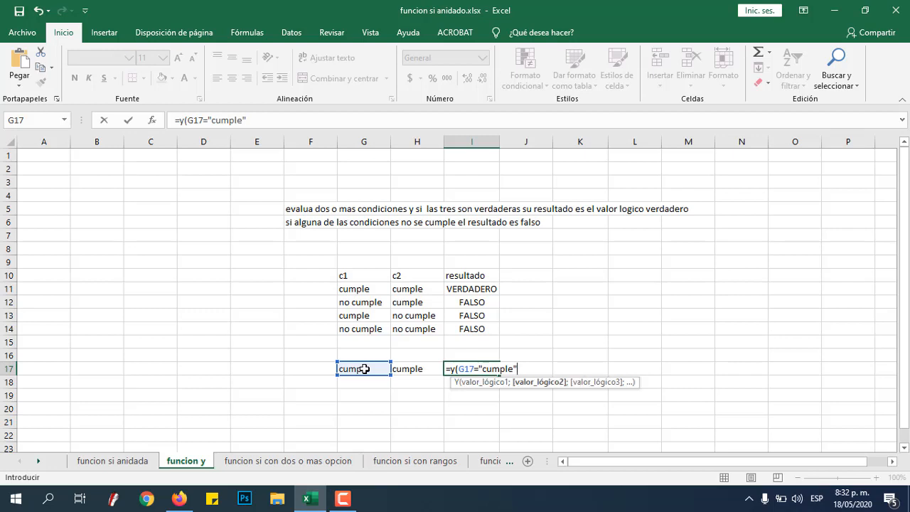
# - Add H17="cumple" as the second condition and complete the Y formula in I17
pyautogui.click(409, 371)
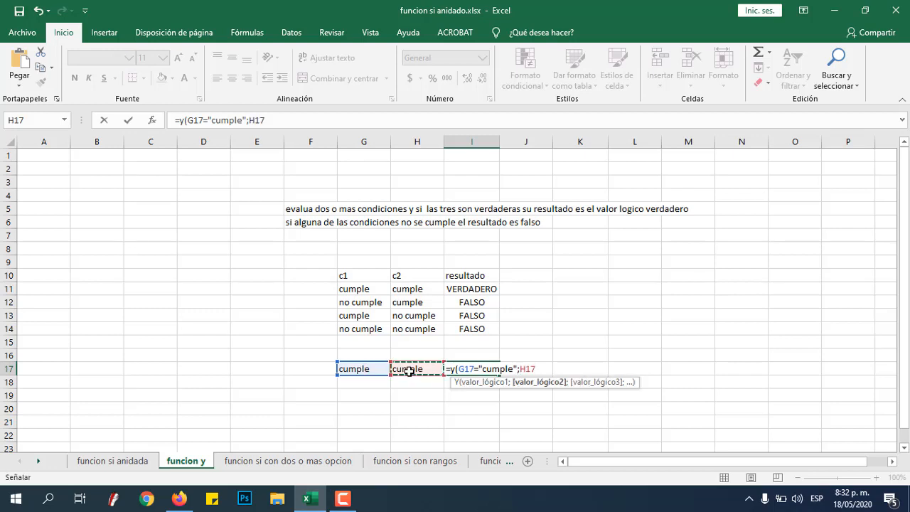
pyautogui.write('="cumple')
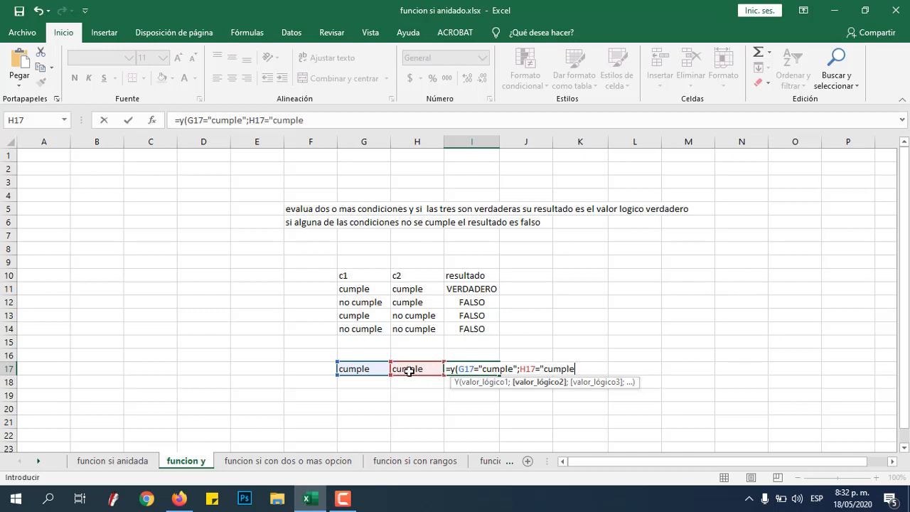
pyautogui.write('")')
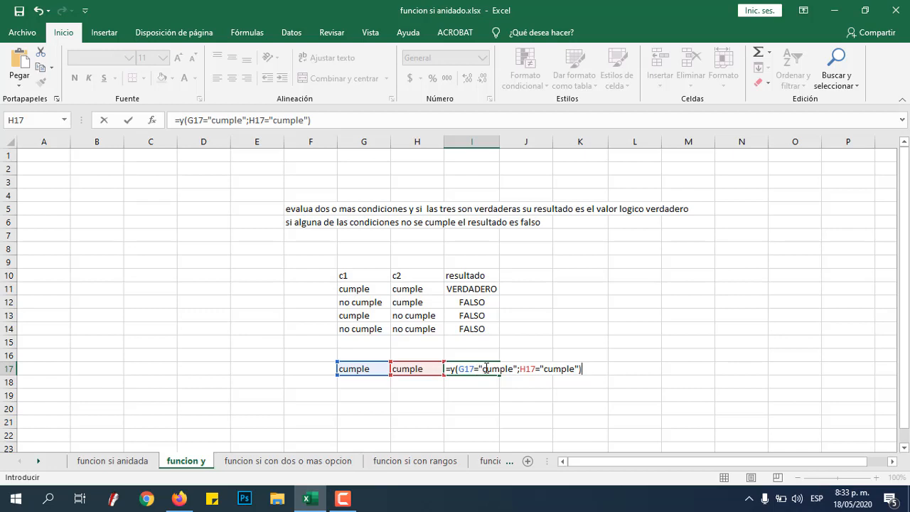
pyautogui.press('Return')
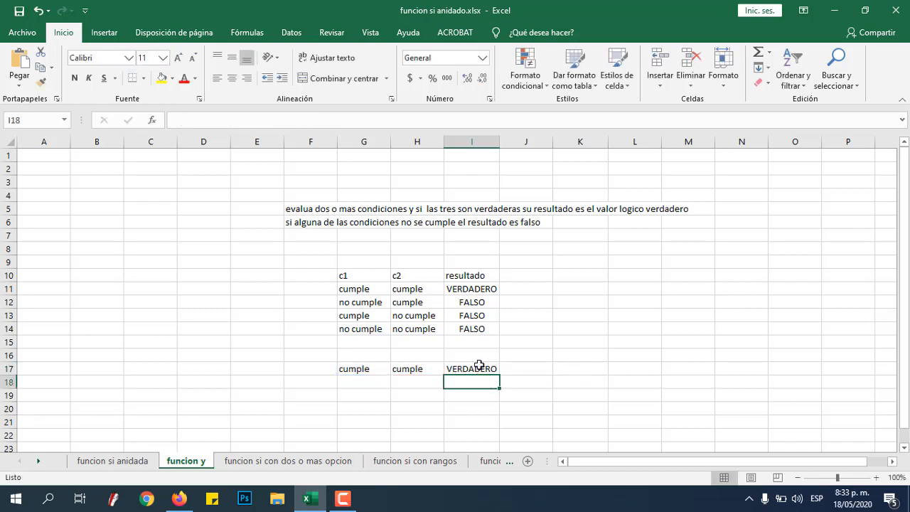
# - Replace the first test condition in G17 with "perro" to test the Y formula
pyautogui.click(372, 368)
pyautogui.click(405, 369)
pyautogui.click(372, 369)
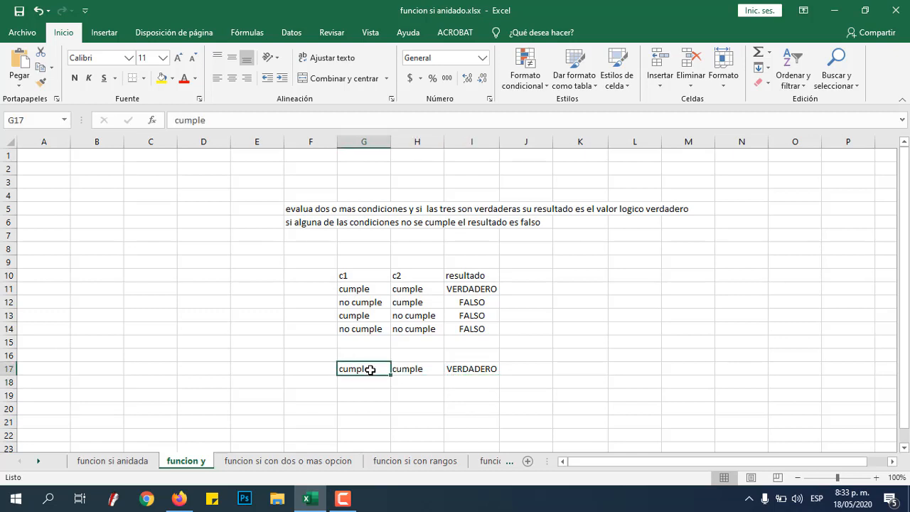
pyautogui.click(420, 369)
pyautogui.click(368, 367)
pyautogui.click(419, 369)
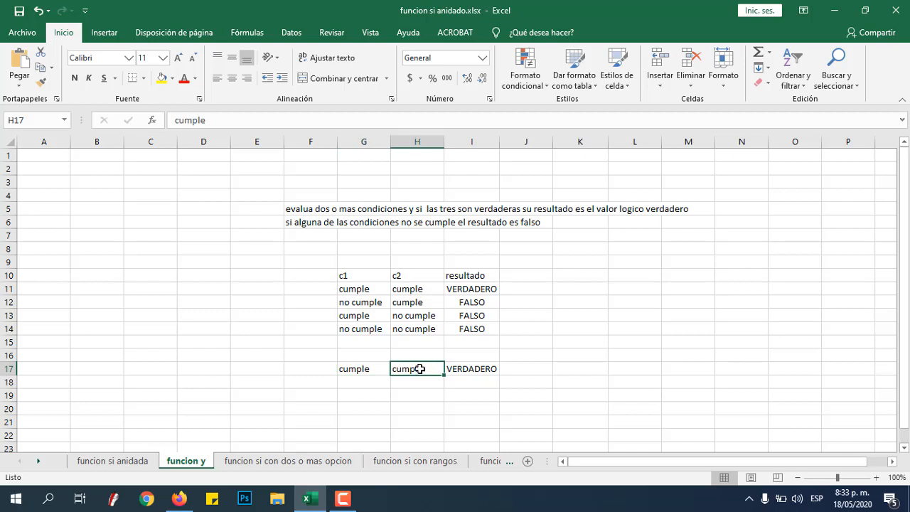
pyautogui.click(372, 369)
pyautogui.write('perro')
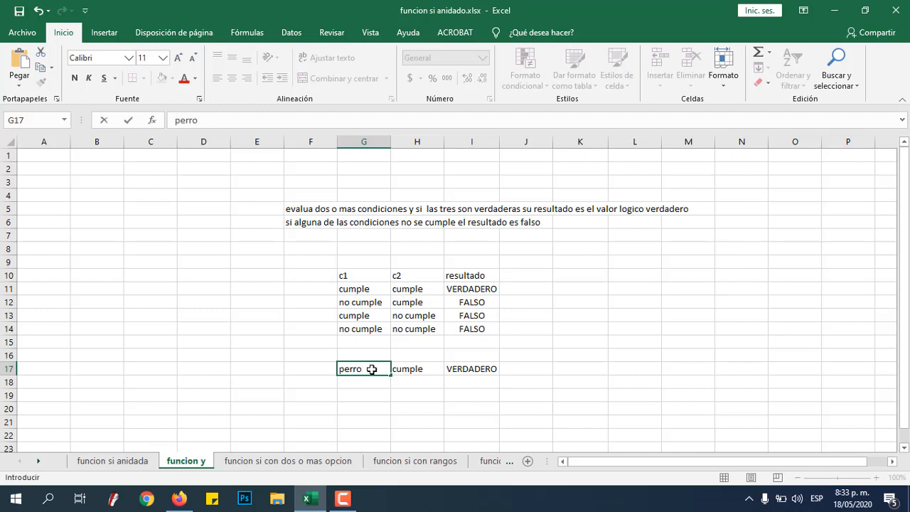
pyautogui.press('Return')
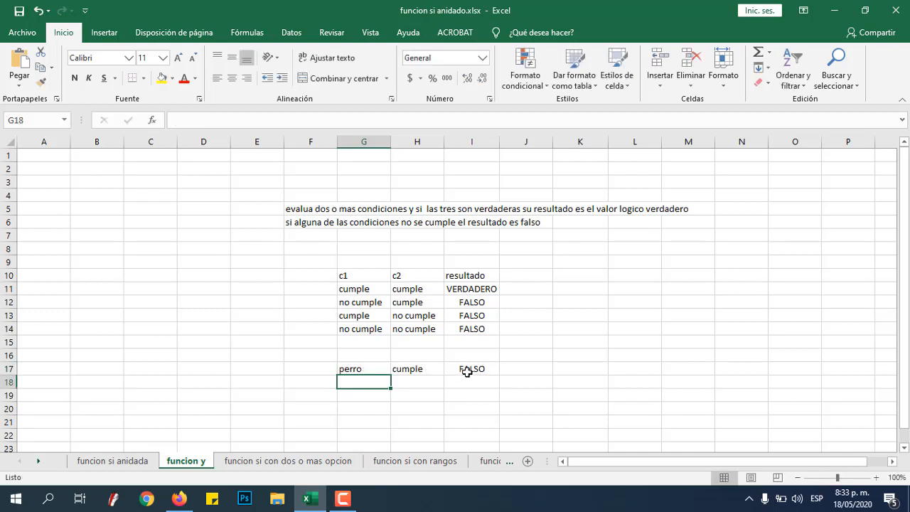
# - Replace the second test condition in H17 with "gato" after comparing the test row with the truth table's first row
pyautogui.click(364, 371)
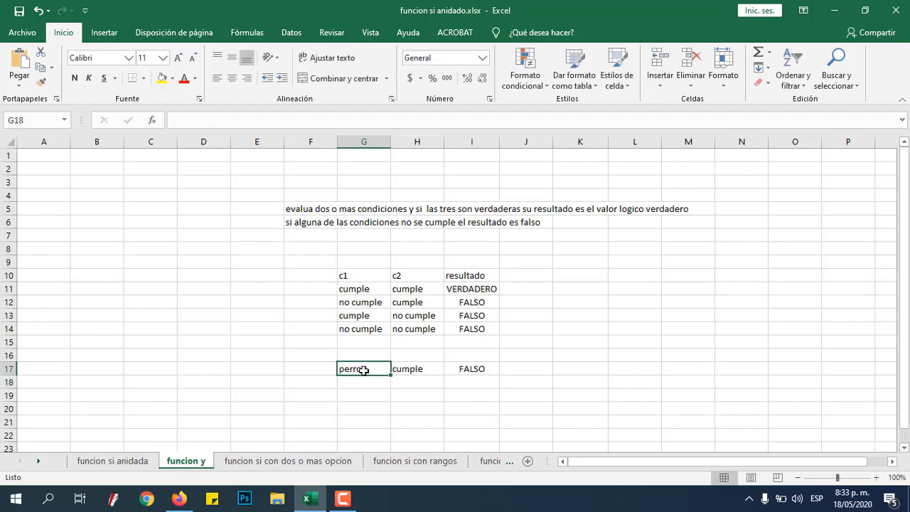
pyautogui.click(478, 369)
pyautogui.click(363, 372)
pyautogui.click(370, 291)
pyautogui.click(402, 289)
pyautogui.click(376, 288)
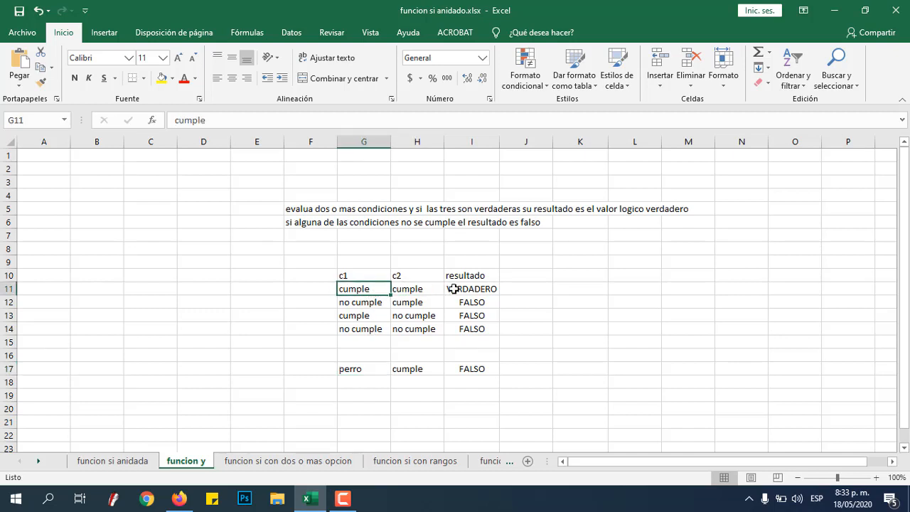
pyautogui.click(472, 288)
pyautogui.click(422, 370)
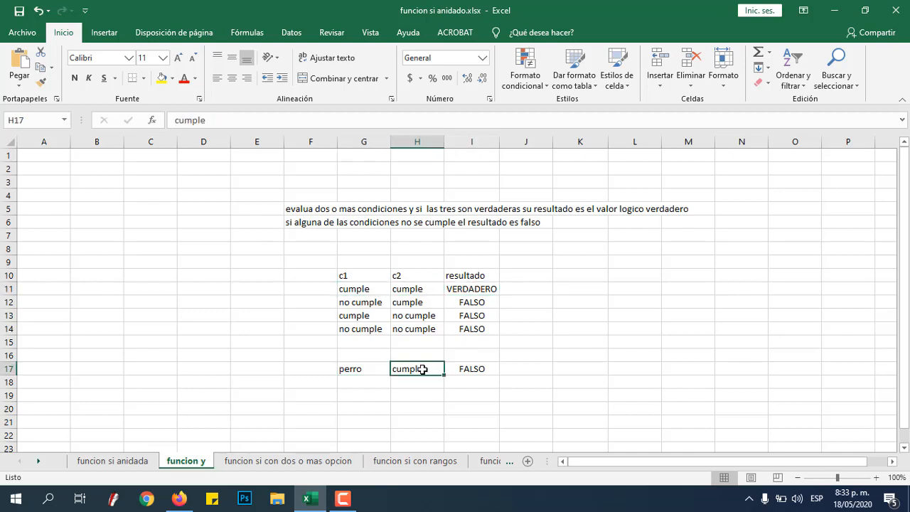
pyautogui.write('gato')
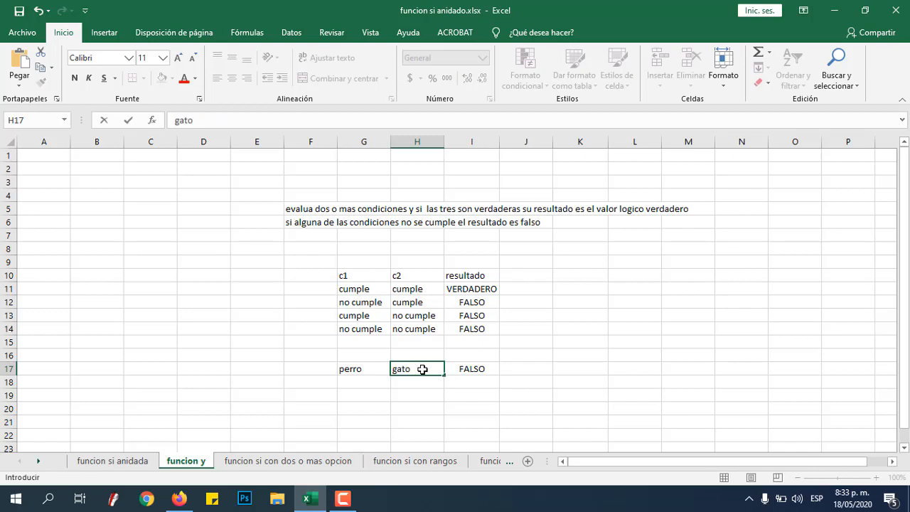
pyautogui.press('Return')
# - Inspect the "cumple" comparison values in the Y formula of I17 without altering it
pyautogui.click(460, 370)
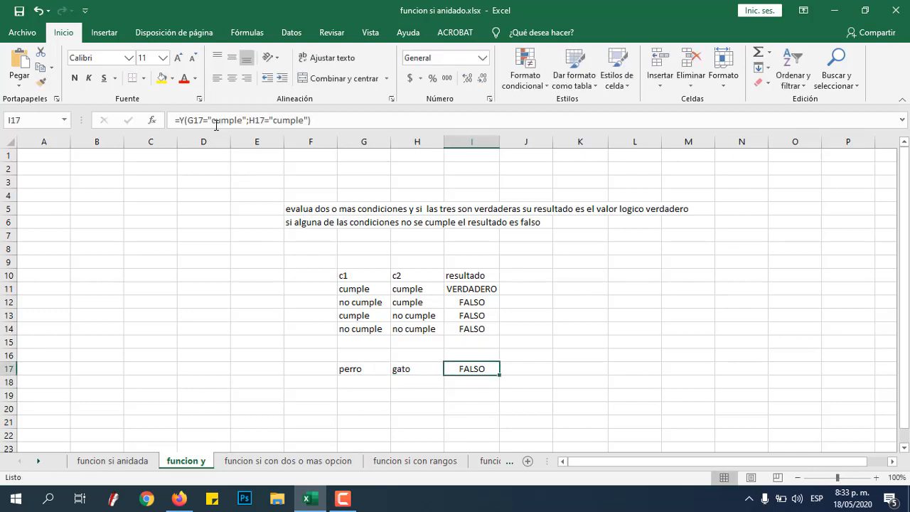
pyautogui.moveTo(208, 121); pyautogui.dragTo(306, 120)
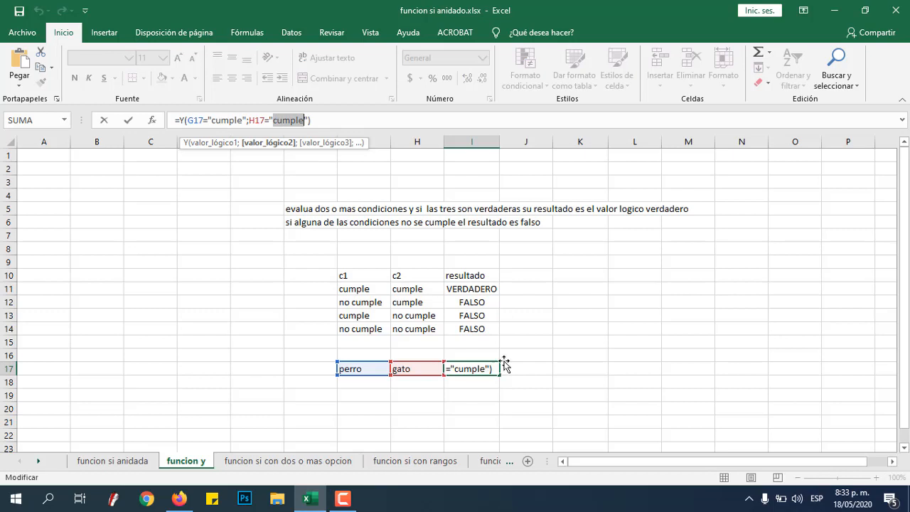
pyautogui.press('Return')
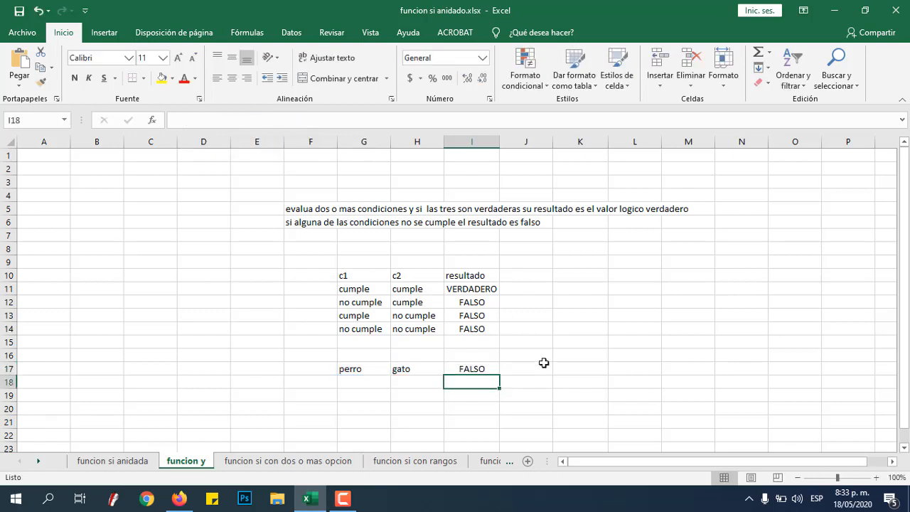
# - Enter "cumple" in both test condition cells, G17 and H17
pyautogui.click(350, 370)
pyautogui.write('cumple')
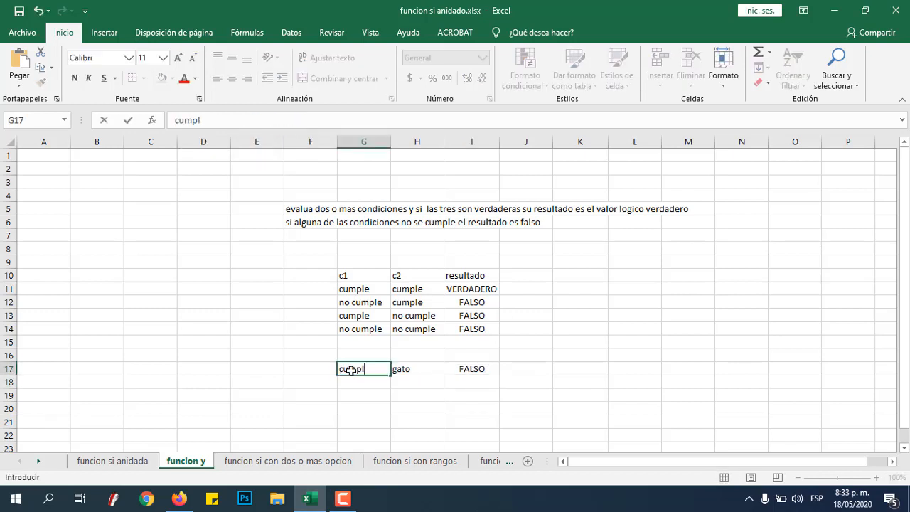
pyautogui.click(401, 369)
pyautogui.write('cumple')
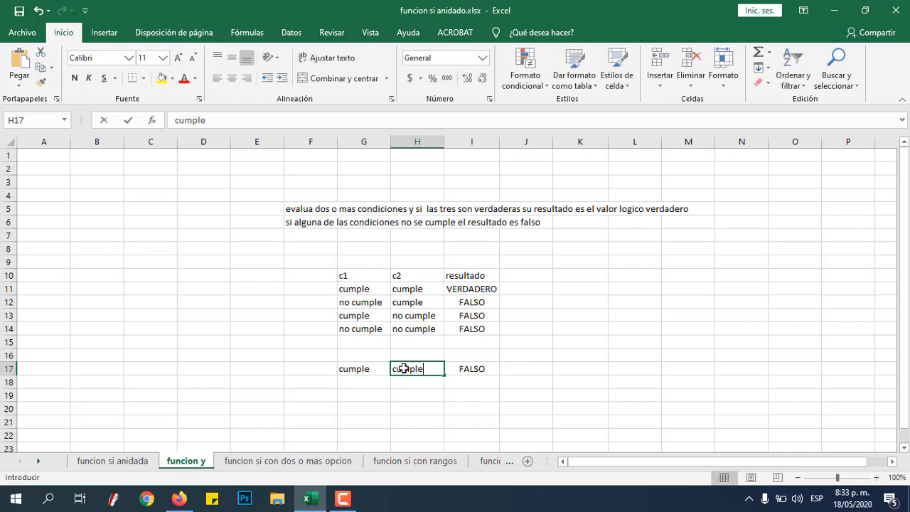
pyautogui.press('Return')
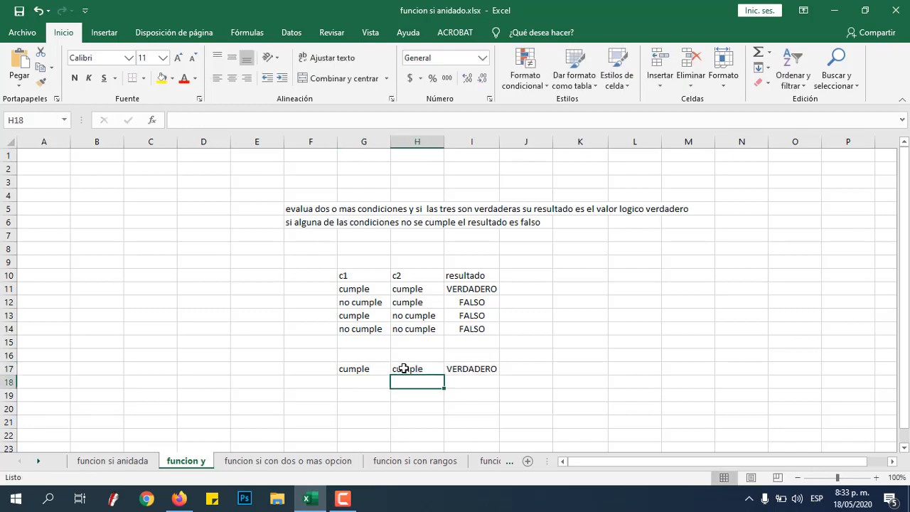
# - Review the test row and its formula in I17, and change only the second condition in H17 to "perro"
pyautogui.click(468, 369)
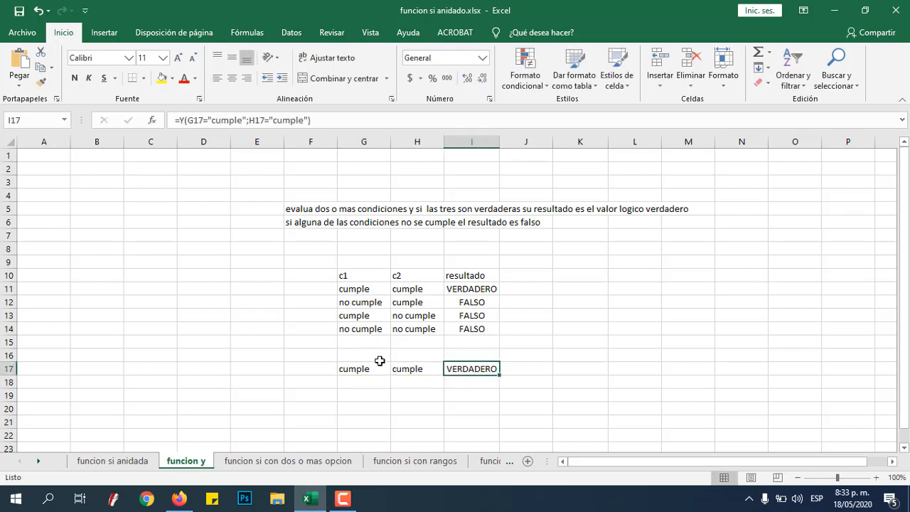
pyautogui.click(424, 370)
pyautogui.click(381, 369)
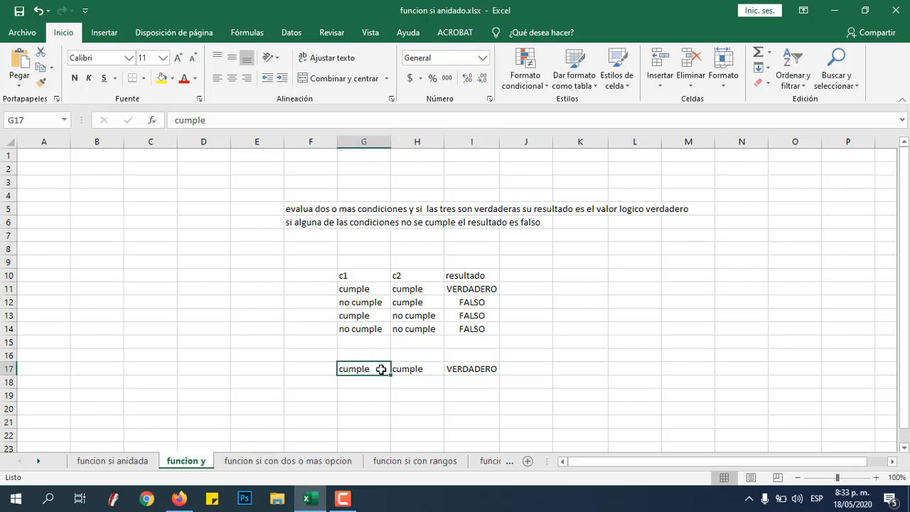
pyautogui.click(404, 370)
pyautogui.write('perro')
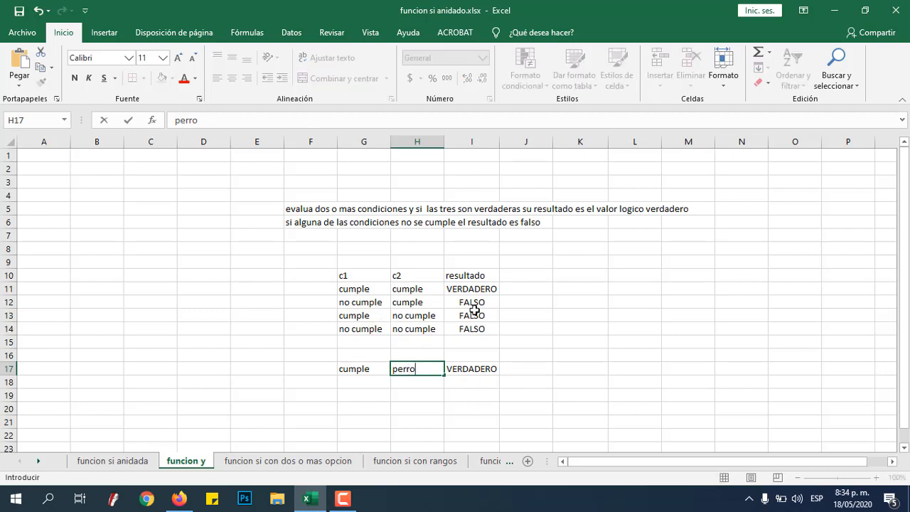
pyautogui.press('Return')
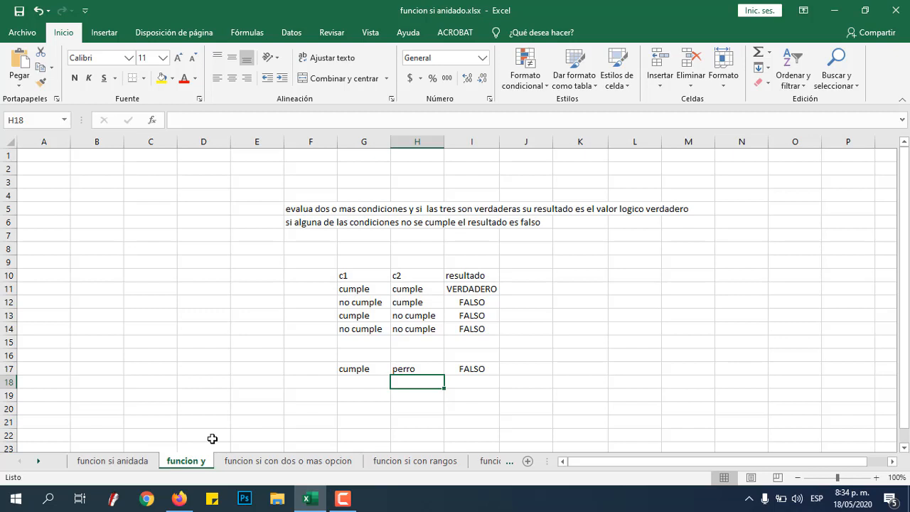
# - Open the sheet "funcion si con dos o mas opcion" and examine the final grades and attendance in C6:D9
pyautogui.click(340, 463)
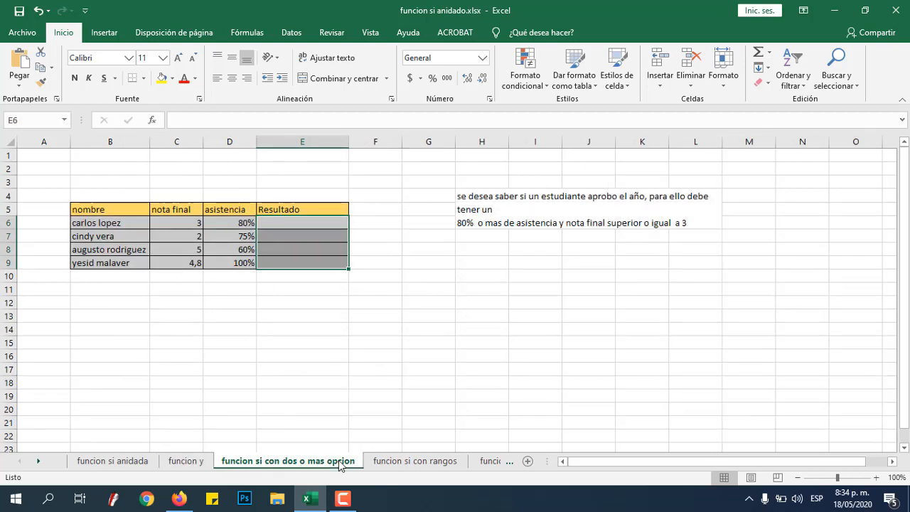
pyautogui.click(229, 308)
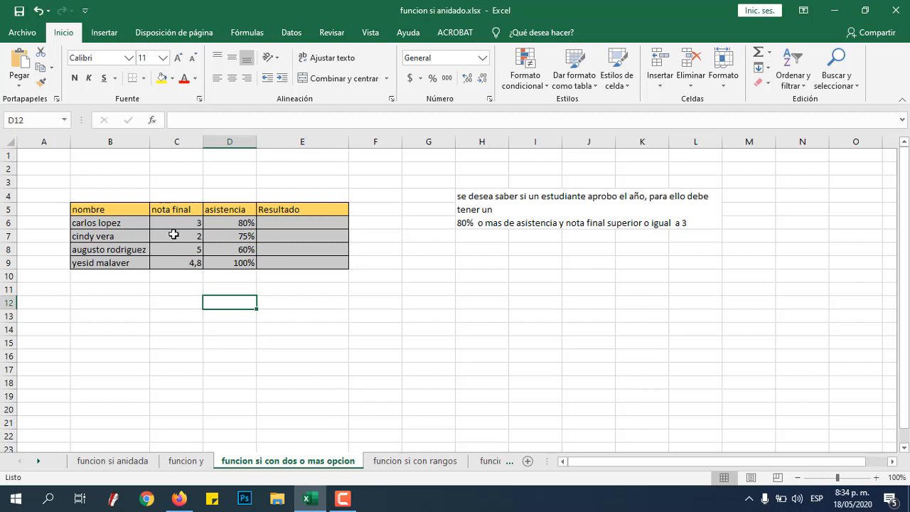
pyautogui.moveTo(172, 223); pyautogui.dragTo(215, 259)
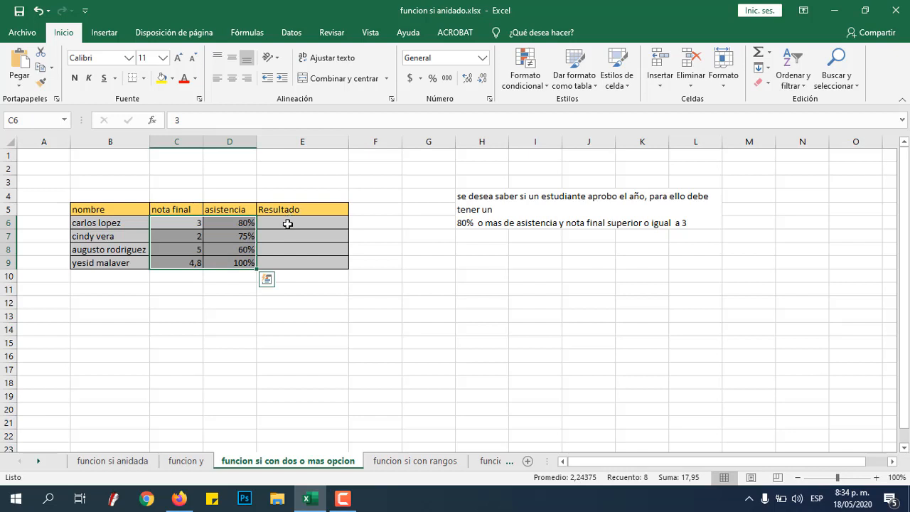
pyautogui.click(451, 288)
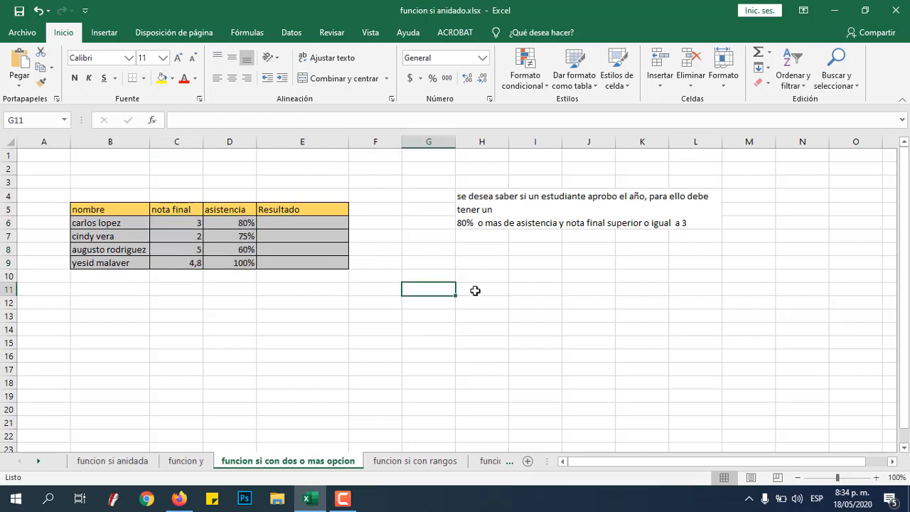
# - Write the syntax pattern "=si(y(condicion 1; condicion 2; condicion n)" in H11
pyautogui.click(475, 291)
pyautogui.write('=si')
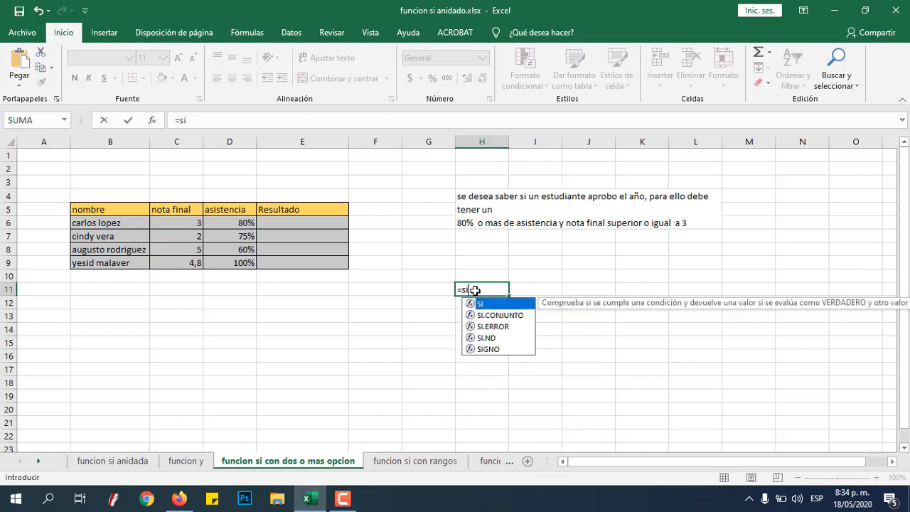
pyautogui.write('(')
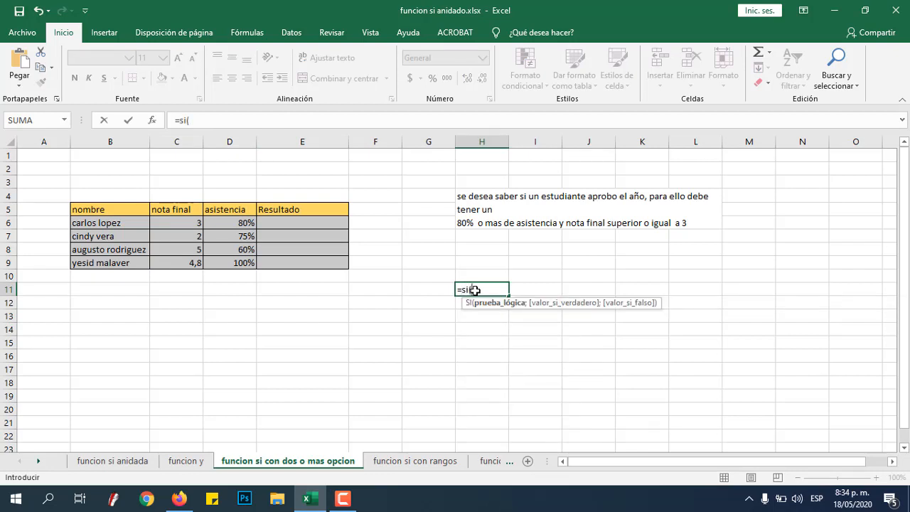
pyautogui.write('y/')
pyautogui.press('BackSpace')
pyautogui.write('(co')
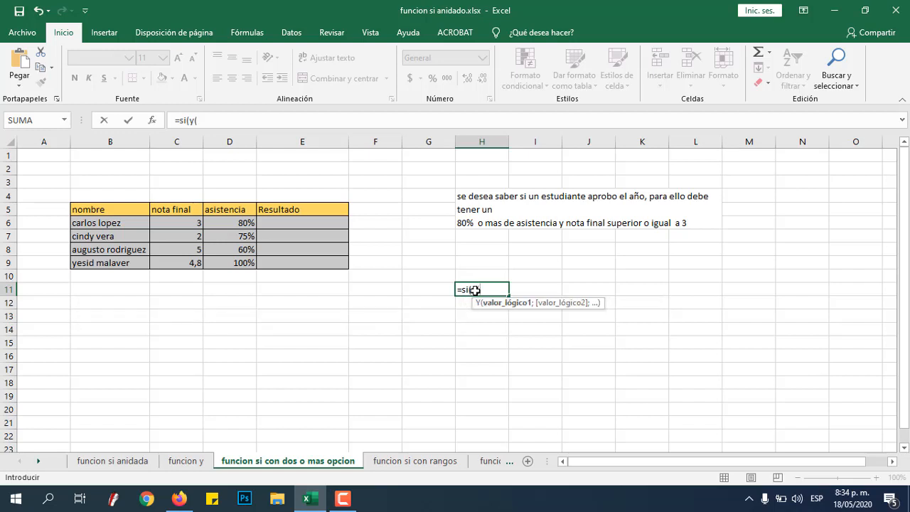
pyautogui.write('ndicion 1')
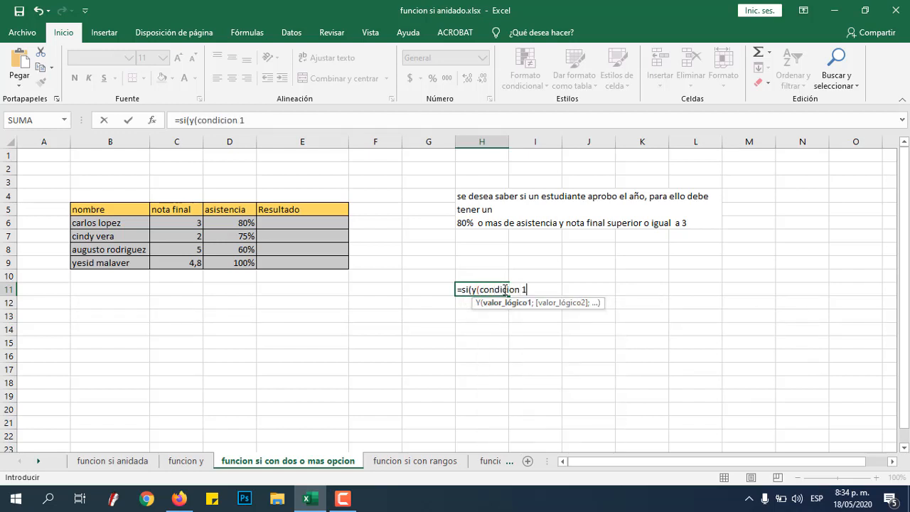
pyautogui.write('; co')
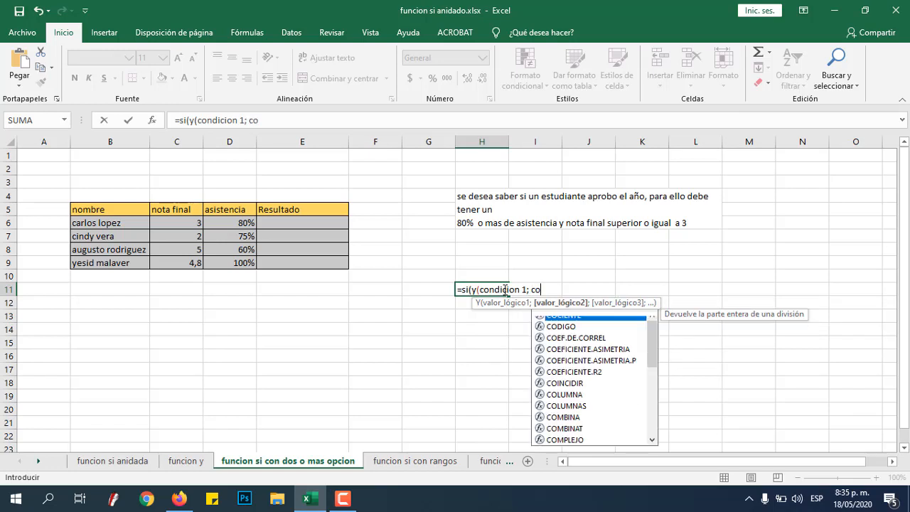
pyautogui.write('ndicion 2')
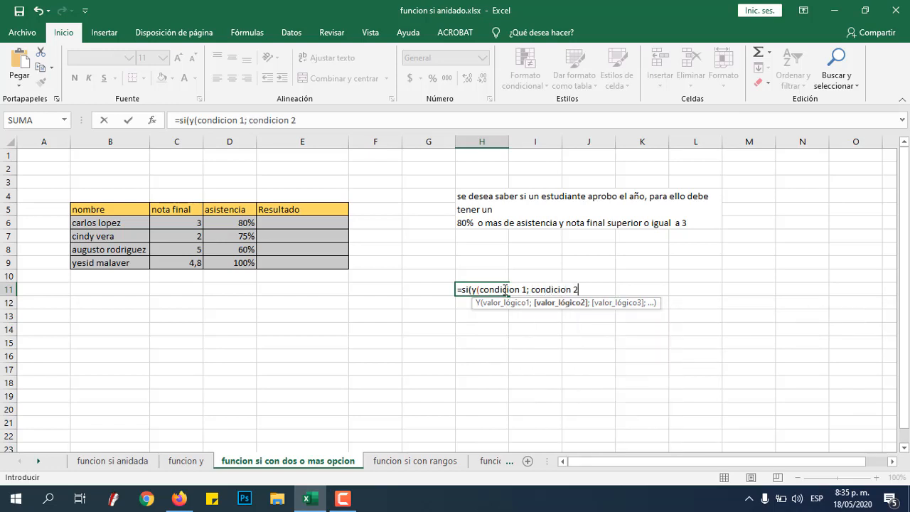
pyautogui.write(';')
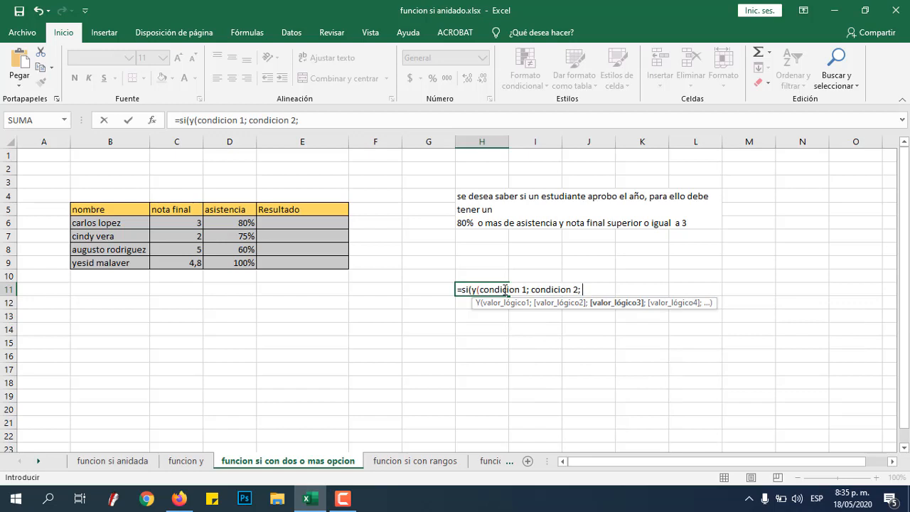
pyautogui.write(' condicion n')
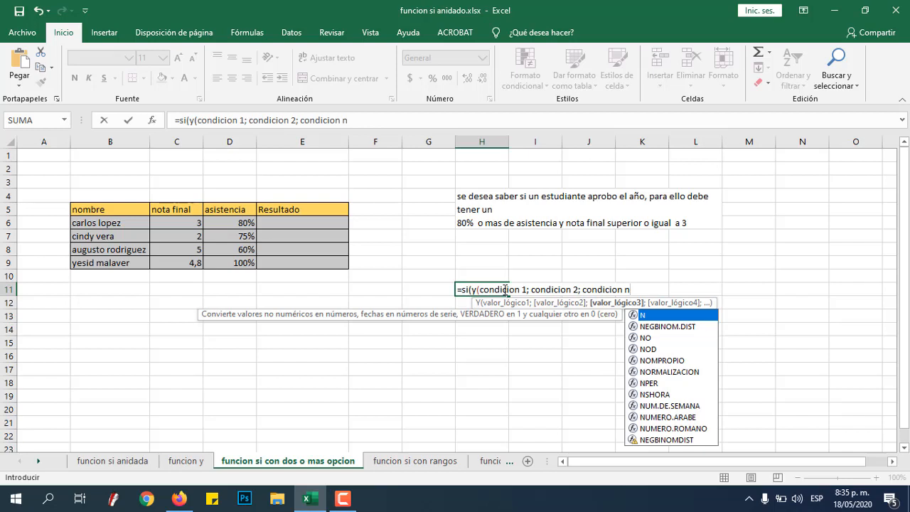
pyautogui.write(')')
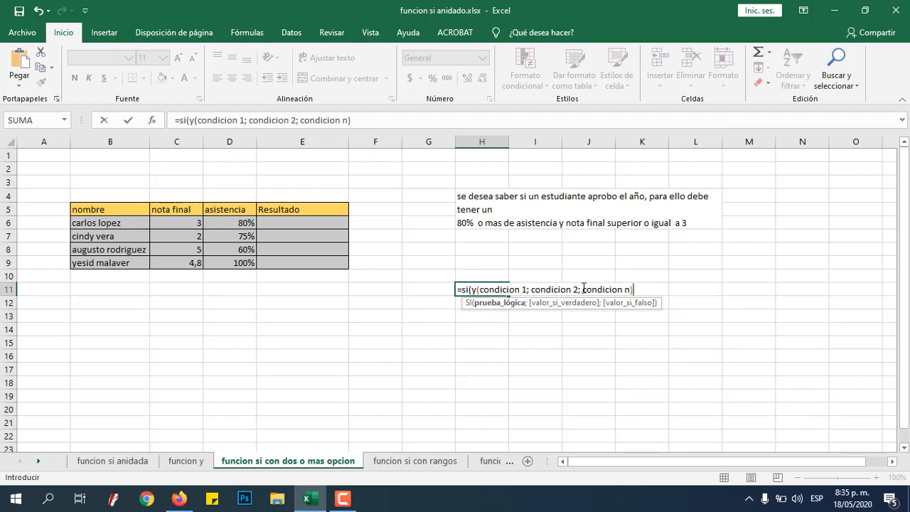
# - Turn the H11 pattern into plain text with a leading apostrophe and complete it with "; entrego si cumple; no cumple)"
pyautogui.click(458, 290)
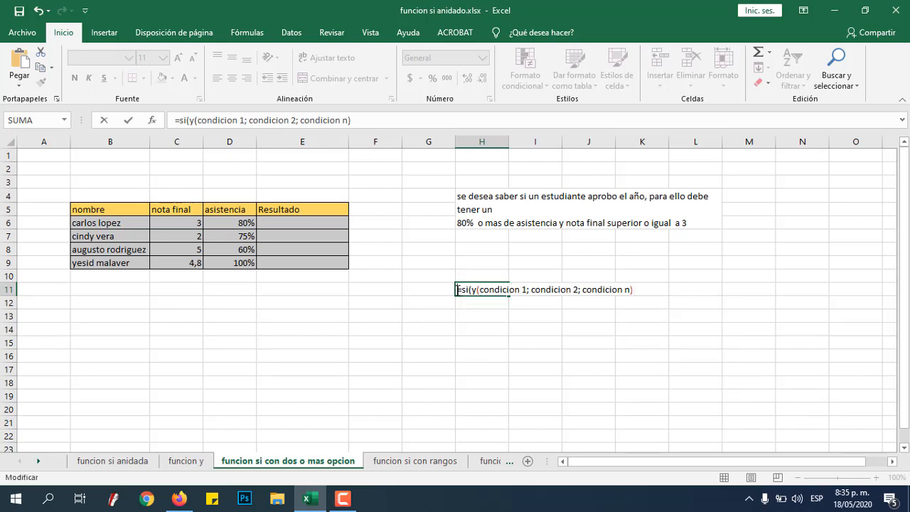
pyautogui.write("'")
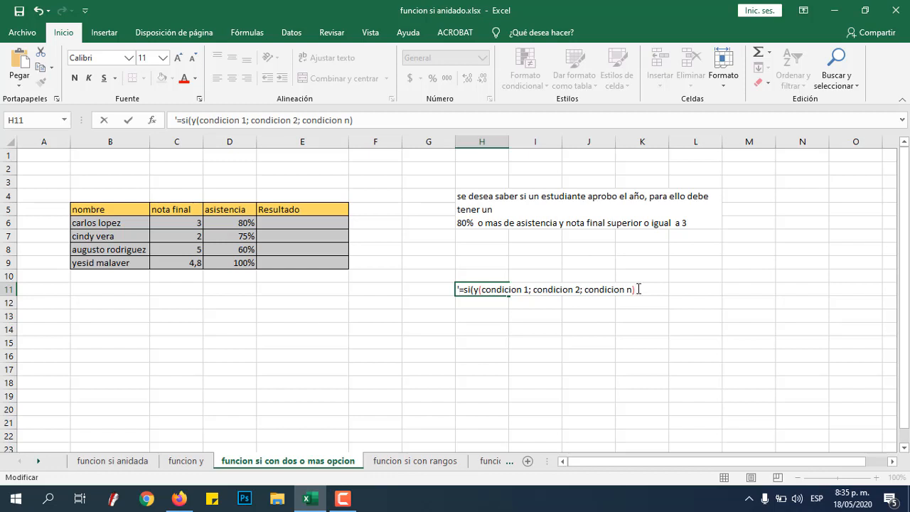
pyautogui.write(';')
pyautogui.press('BackSpace')
pyautogui.write('; entreo')
pyautogui.press('BackSpace')
pyautogui.write('go si')
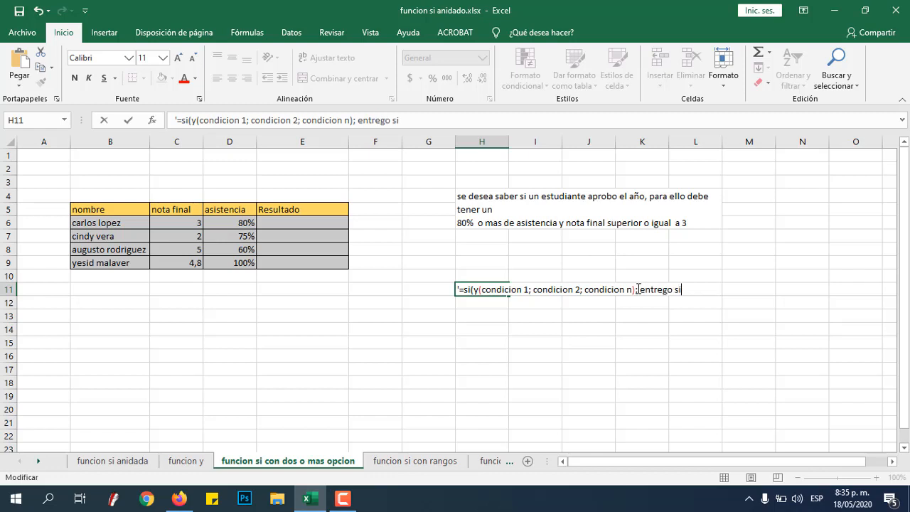
pyautogui.write(' cumple; no cumpl')
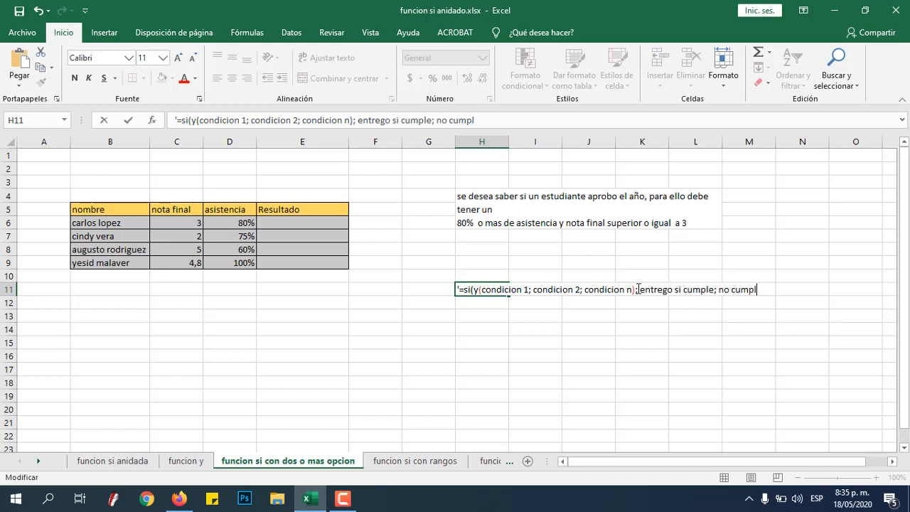
pyautogui.write('e)')
pyautogui.click(546, 347)
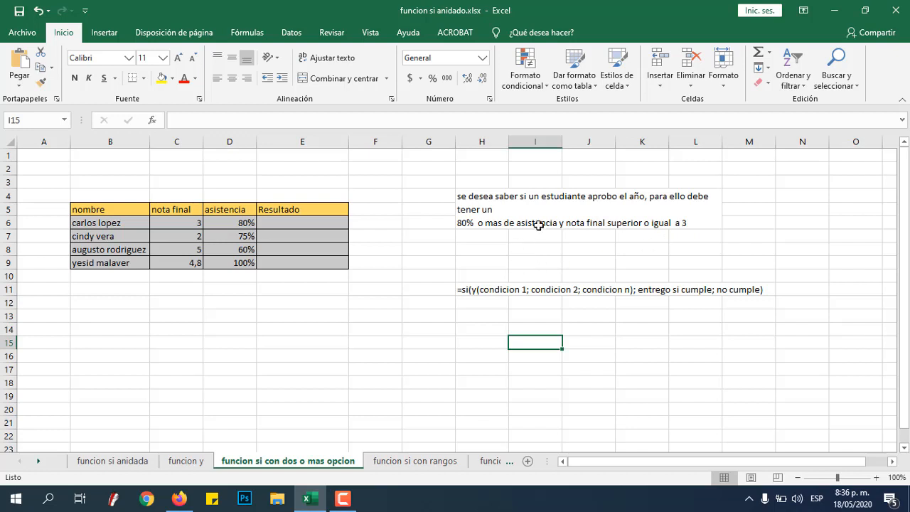
# - Note the attendance condition "asistencia sea >=80%" in H13
pyautogui.click(475, 322)
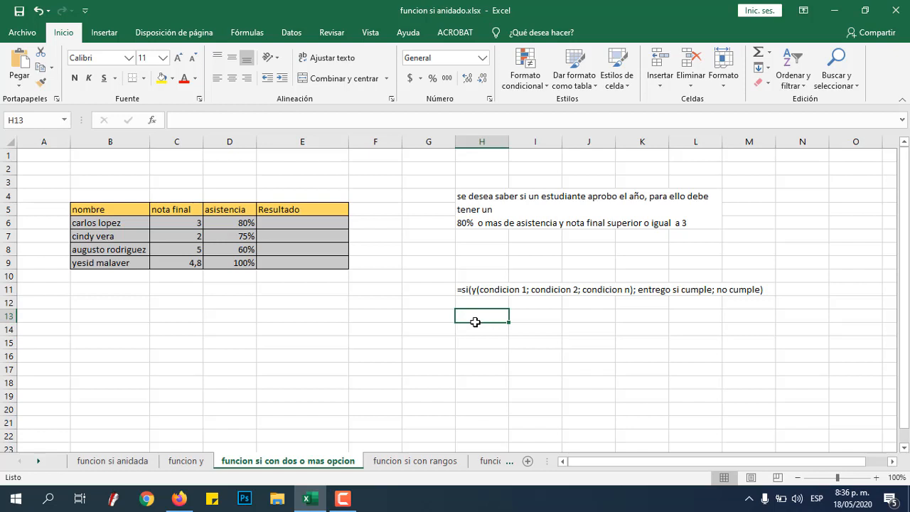
pyautogui.write('asuste')
pyautogui.press('BackSpace')
pyautogui.press('BackSpace')
pyautogui.press('BackSpace')
pyautogui.press('BackSpace')
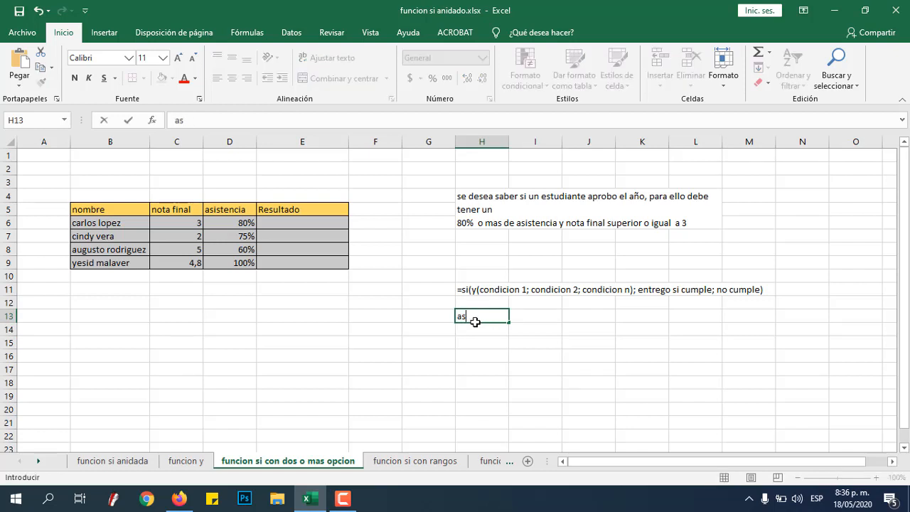
pyautogui.write('istencia sea ma')
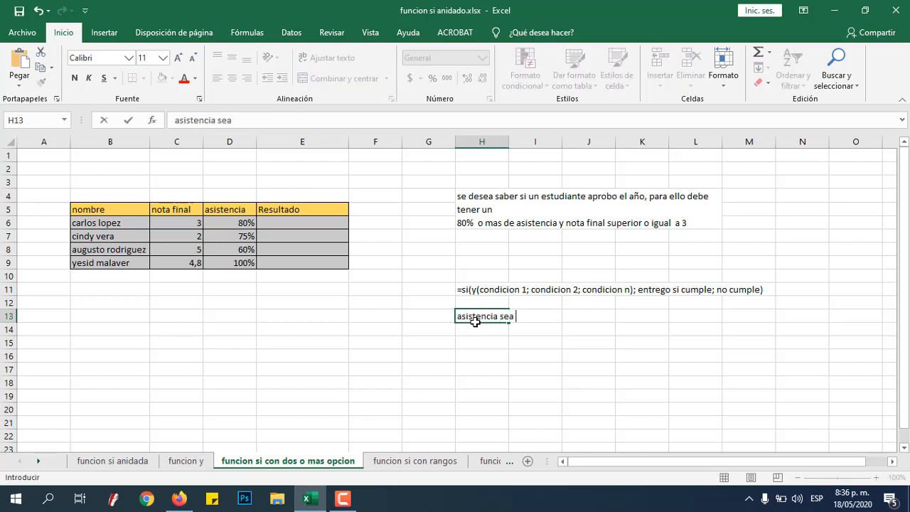
pyautogui.press('BackSpace')
pyautogui.press('BackSpace')
pyautogui.press('BackSpace')
pyautogui.press('BackSpace')
pyautogui.press('BackSpace')
pyautogui.press('BackSpace')
pyautogui.press('BackSpace')
pyautogui.write('sea ')
pyautogui.write('>')
pyautogui.write('=')
pyautogui.write('80(')
pyautogui.press('BackSpace')
pyautogui.write('%')
pyautogui.click(472, 330)
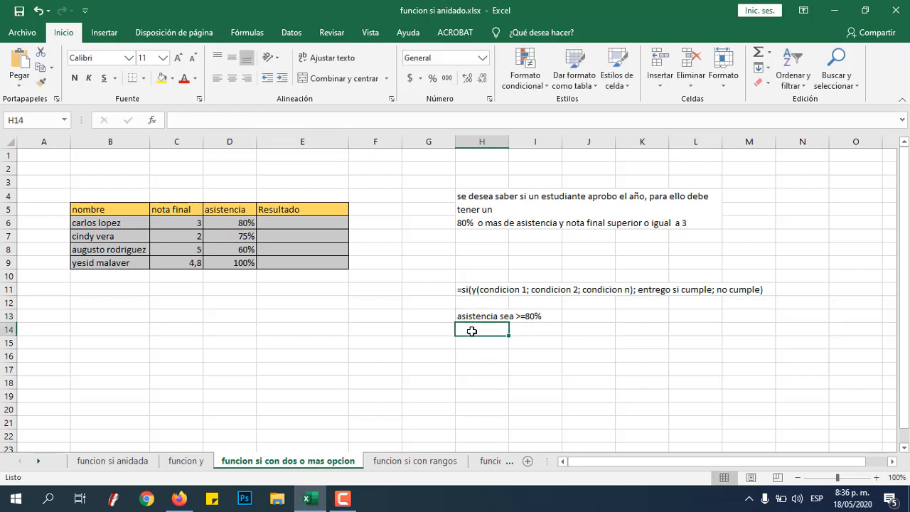
# - Note the grade condition "nota final sea >=3" in H14 and review both conditions
pyautogui.write('nota')
pyautogui.press('BackSpace')
pyautogui.write('ta')
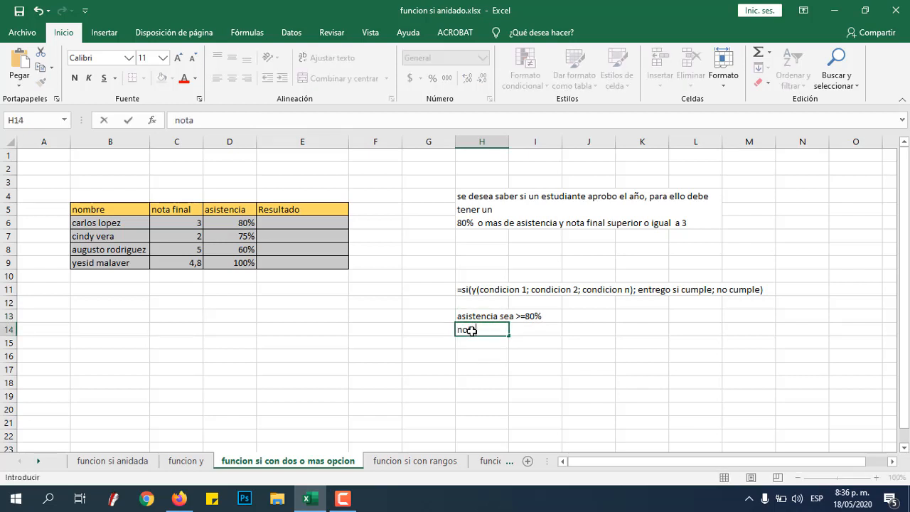
pyautogui.write(' final sea >')
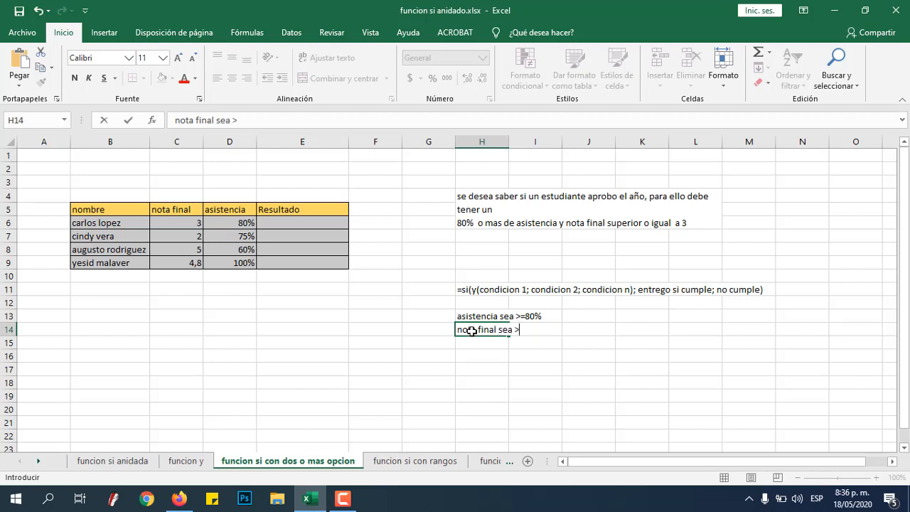
pyautogui.write('=3')
pyautogui.click(444, 318)
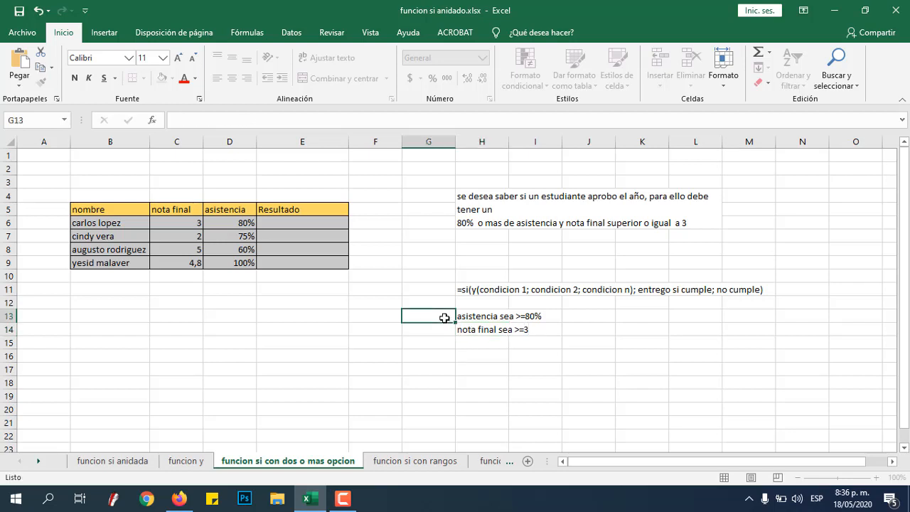
pyautogui.click(492, 316)
pyautogui.click(490, 329)
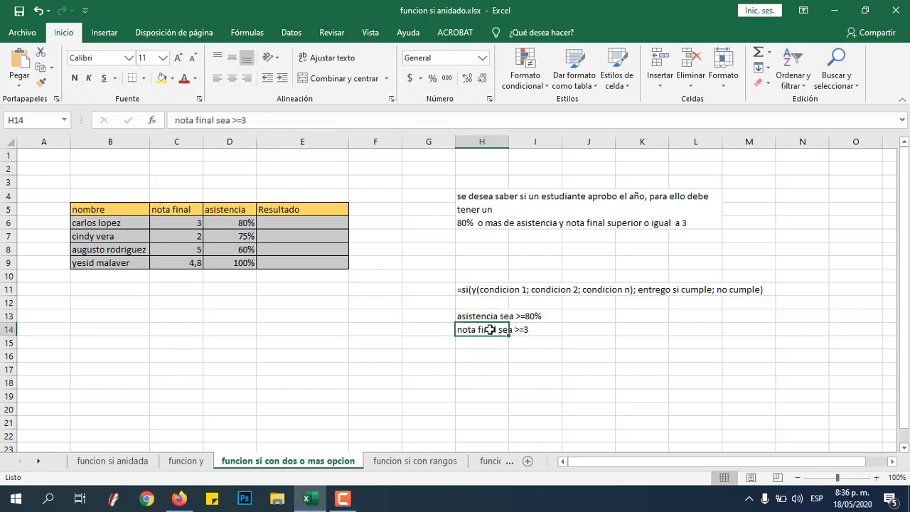
pyautogui.click(477, 316)
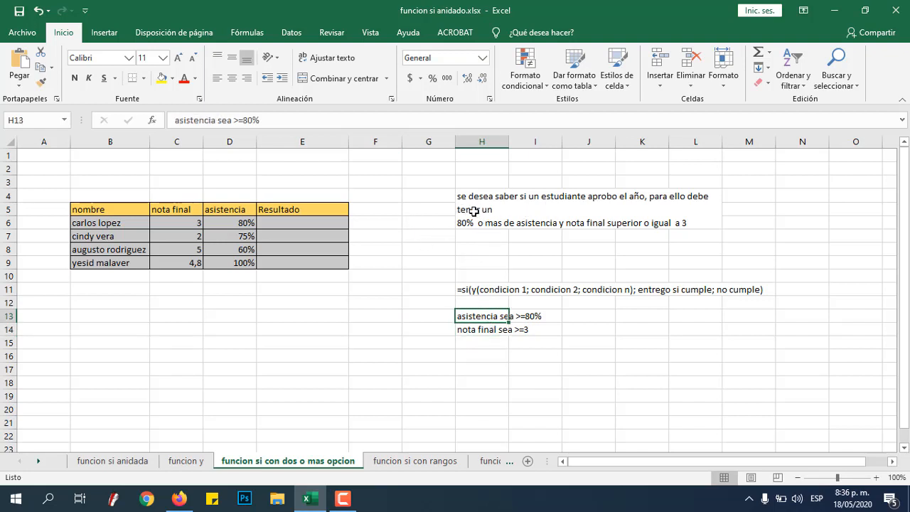
# - Start the formula "=si(y(" in E6, the first cell under Resultado, to test the conditions noted in H13 and H14
pyautogui.click(281, 224)
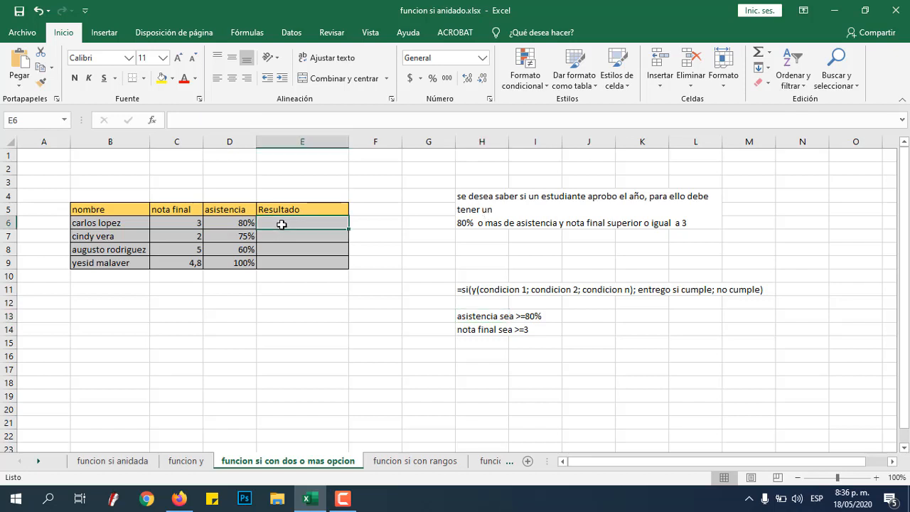
pyautogui.click(485, 318)
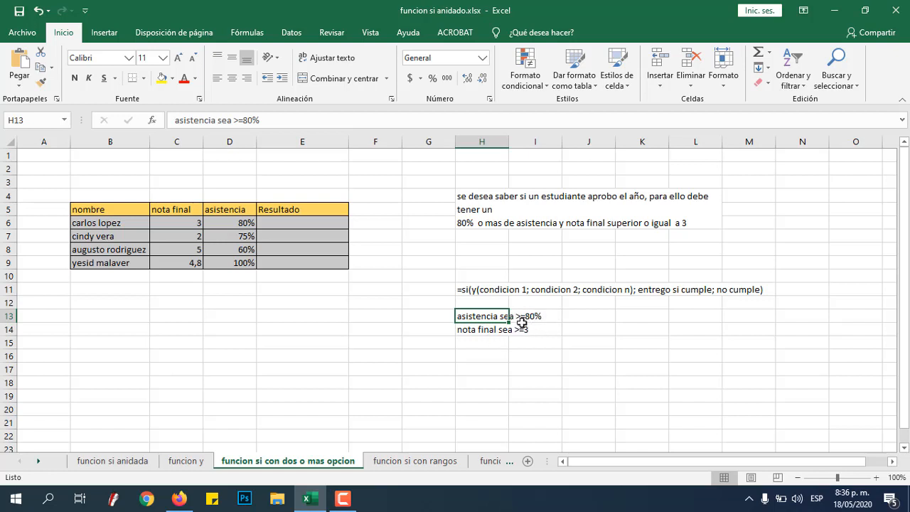
pyautogui.click(282, 222)
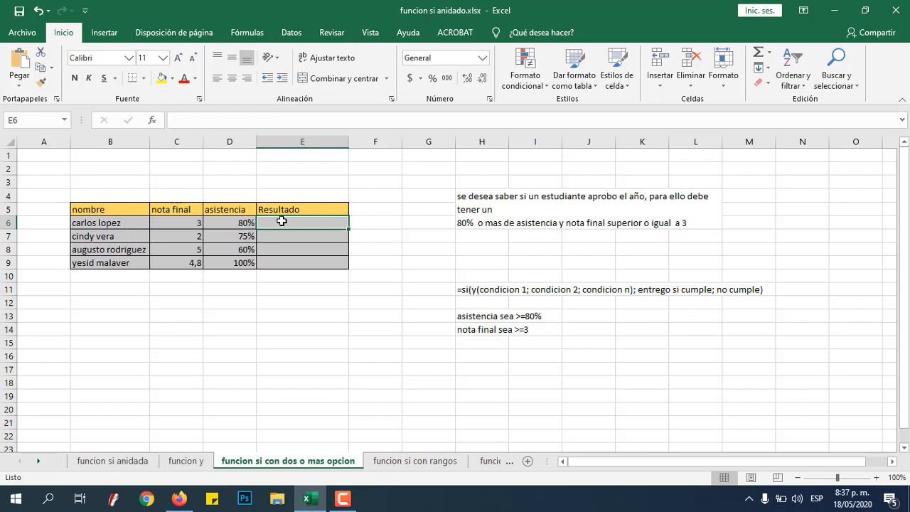
pyautogui.write('=')
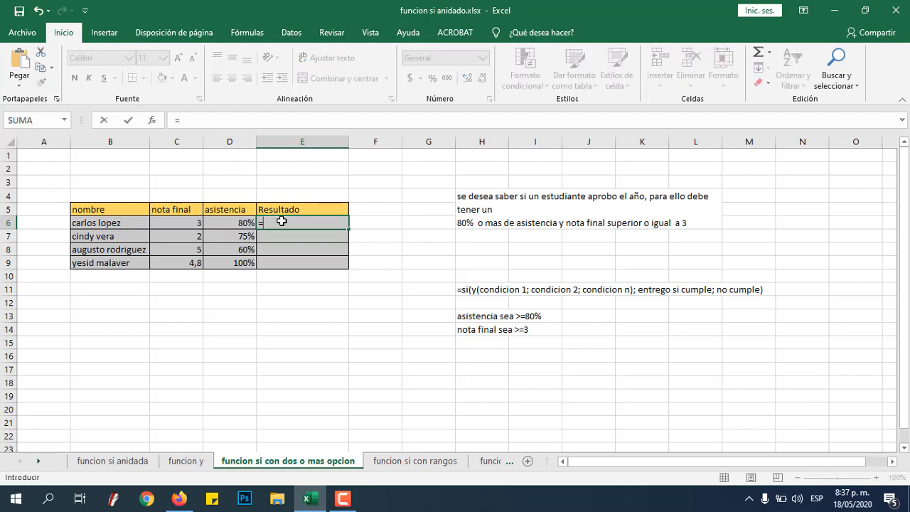
pyautogui.write('si')
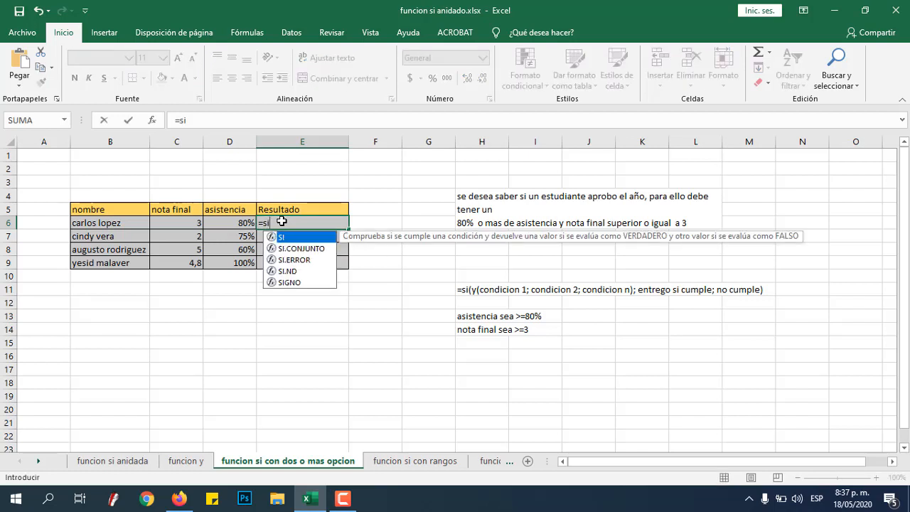
pyautogui.write('(')
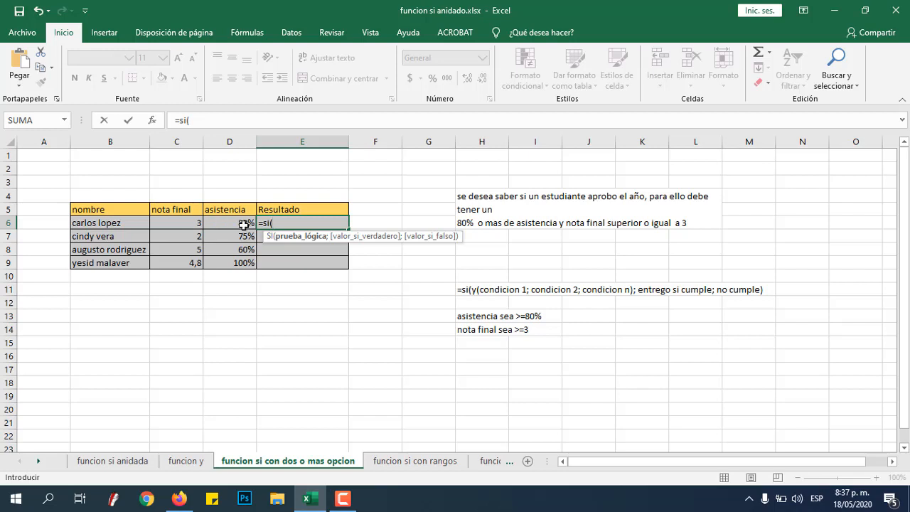
pyautogui.write('y')
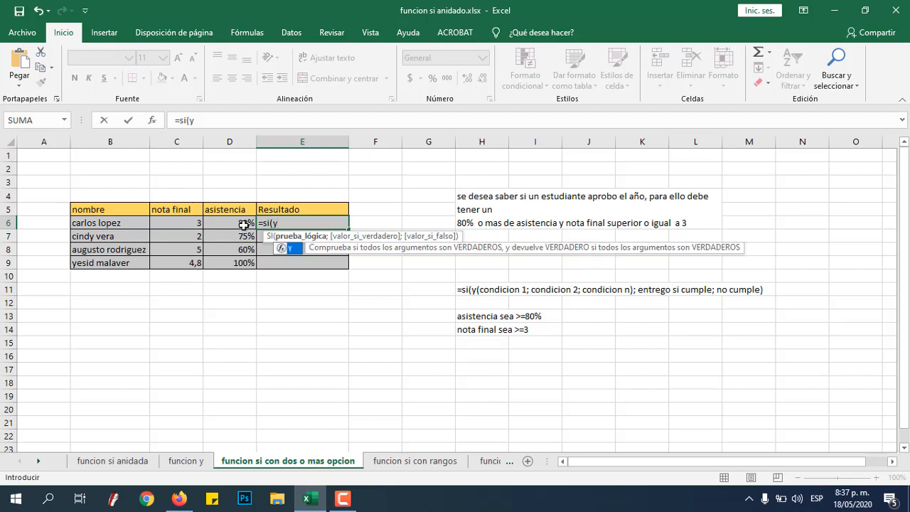
pyautogui.write('(')
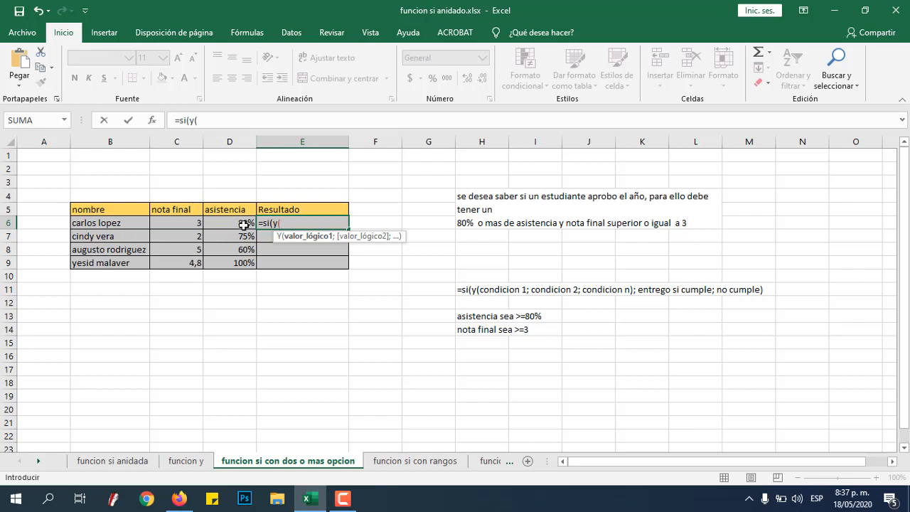
# - Add the conditions C6>=3 and D6>=80% to the Y function in the E6 formula and close its parenthesis
pyautogui.click(196, 221)
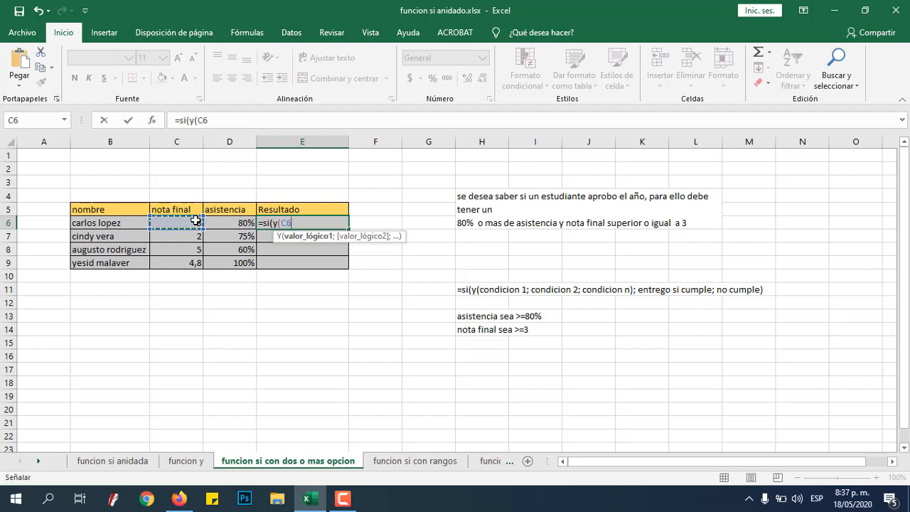
pyautogui.write('>')
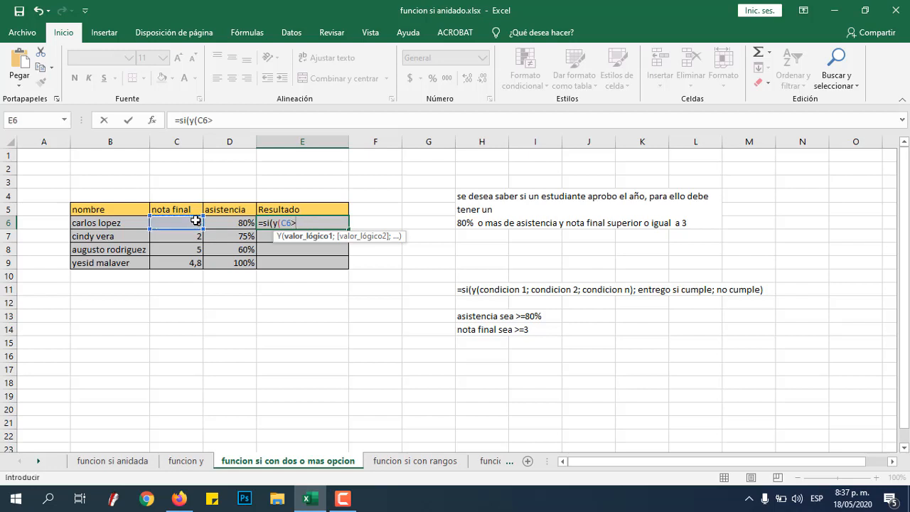
pyautogui.write('=3;')
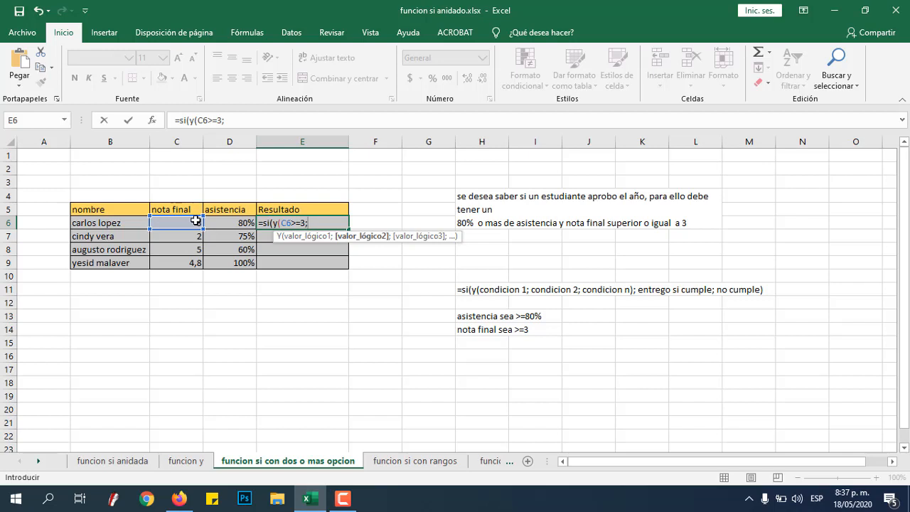
pyautogui.click(242, 222)
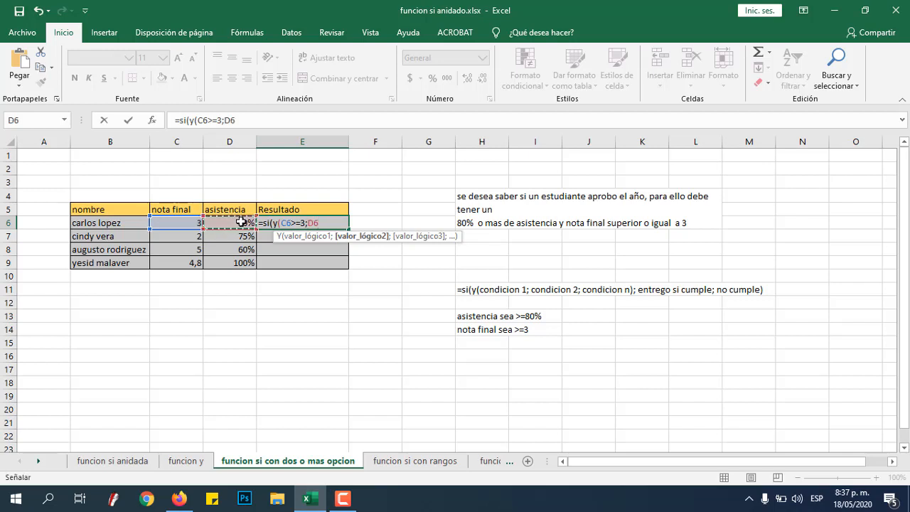
pyautogui.write('>=80')
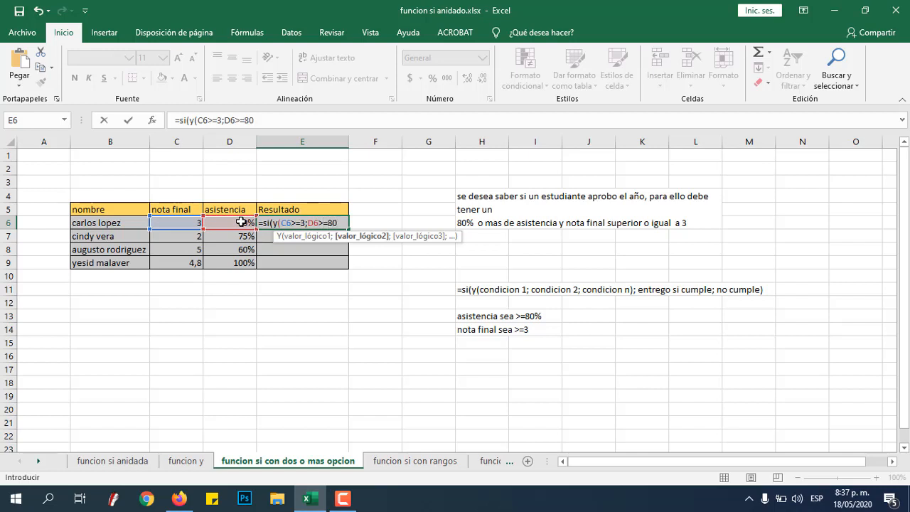
pyautogui.write('%);')
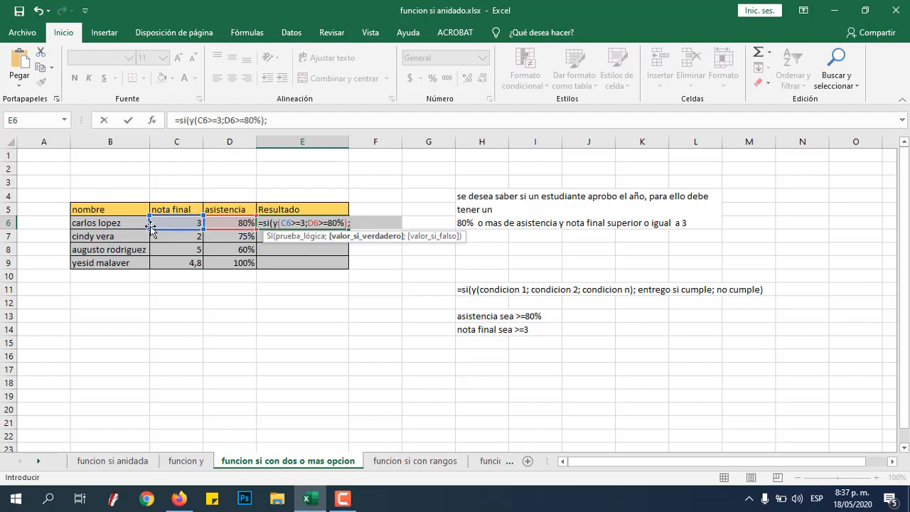
# - Complete the E6 formula with "paso el semestre" if both conditions are met and "no paso el semestre" otherwise, and enter it
pyautogui.write('"')
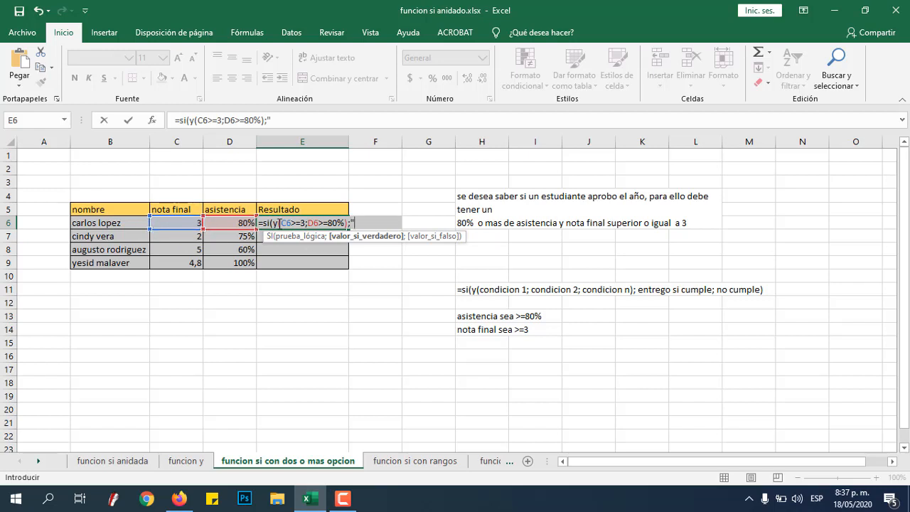
pyautogui.write('paso el semestre"')
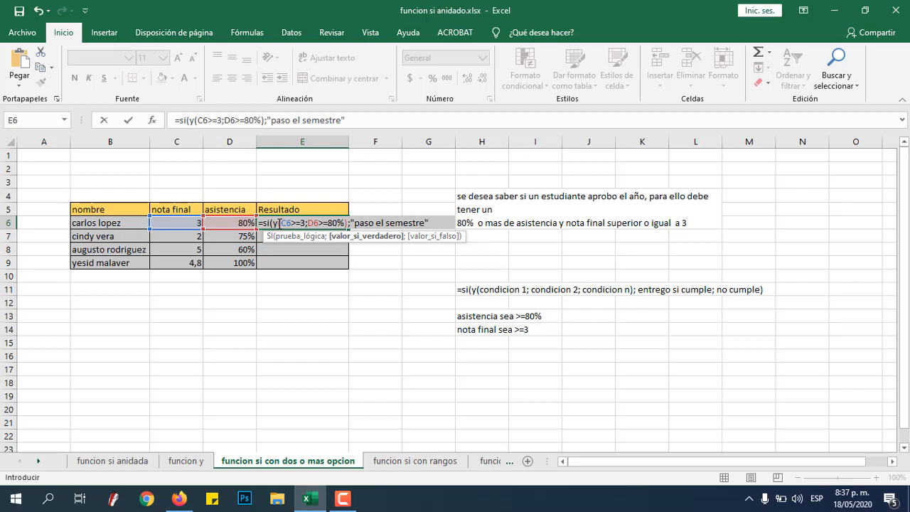
pyautogui.write(';')
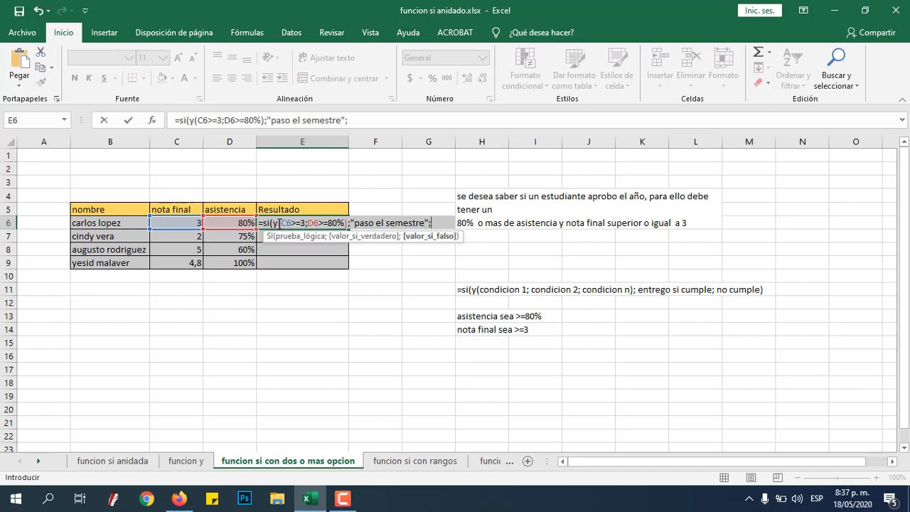
pyautogui.write('"no pa')
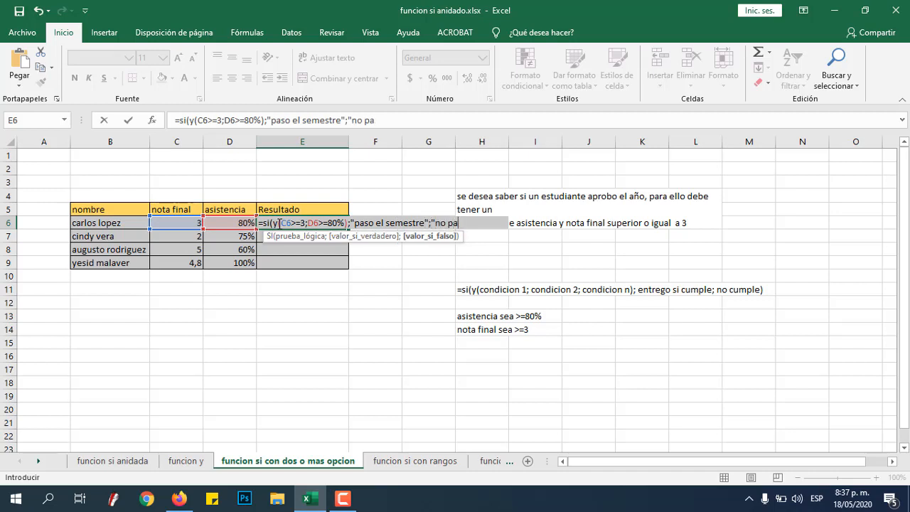
pyautogui.write('so el semes')
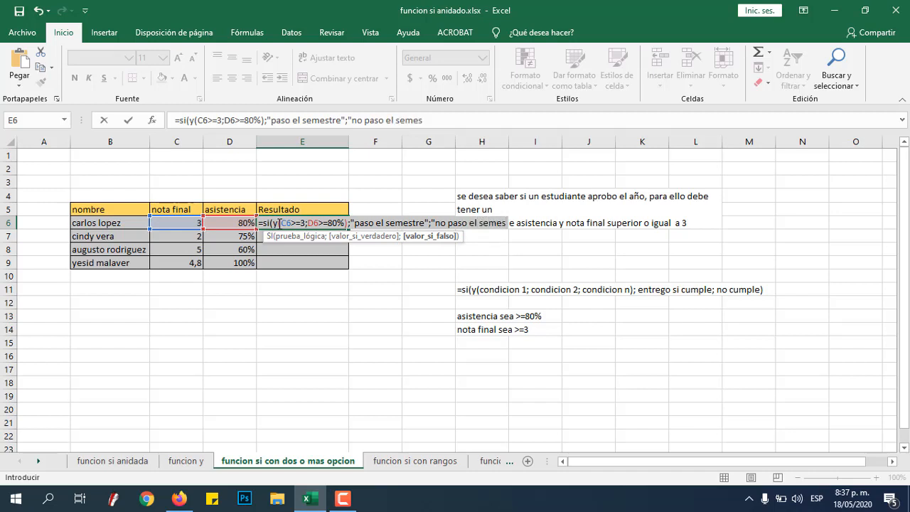
pyautogui.write('tr')
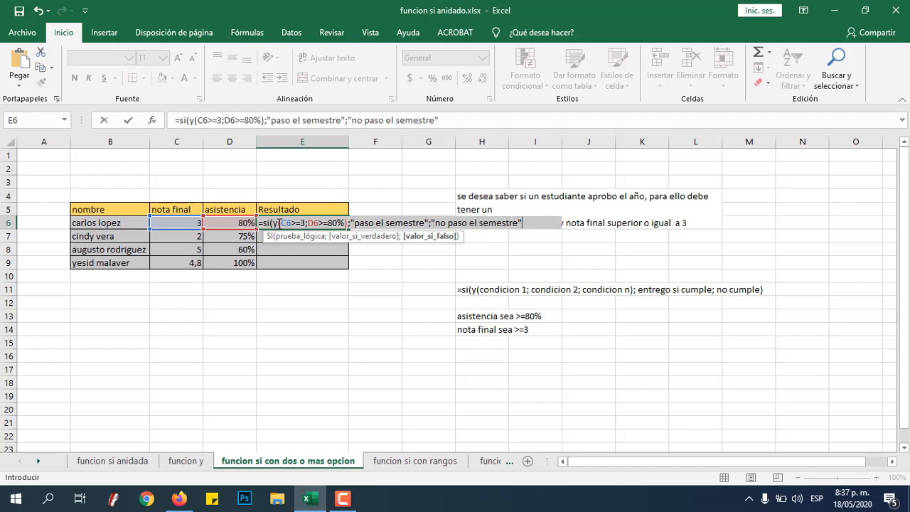
pyautogui.write('e")')
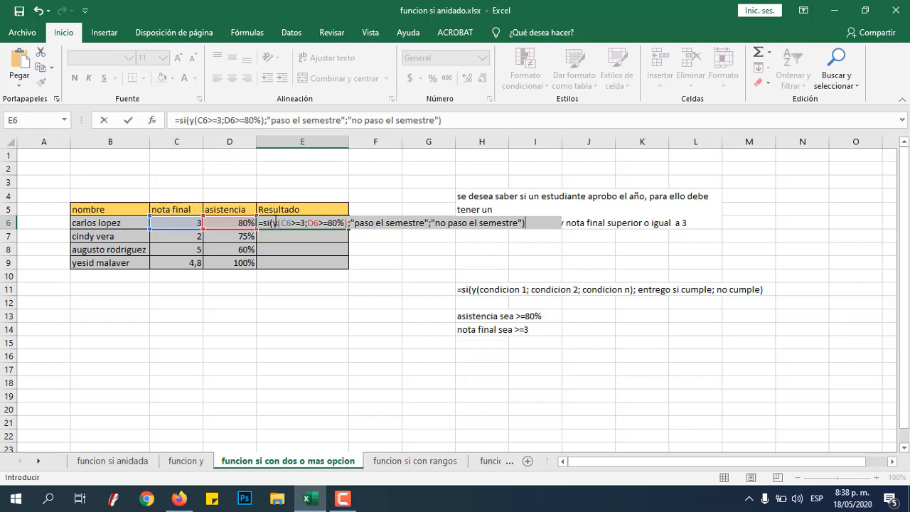
pyautogui.click(289, 223)
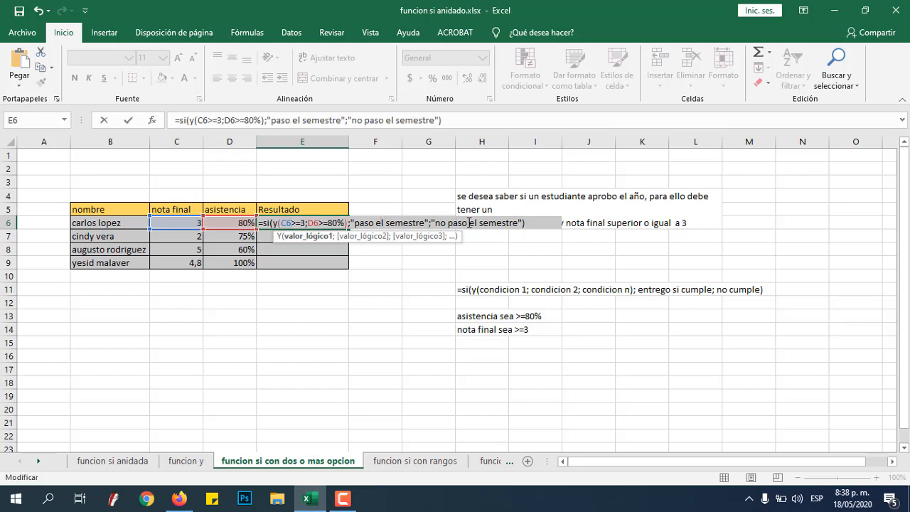
pyautogui.press('Return')
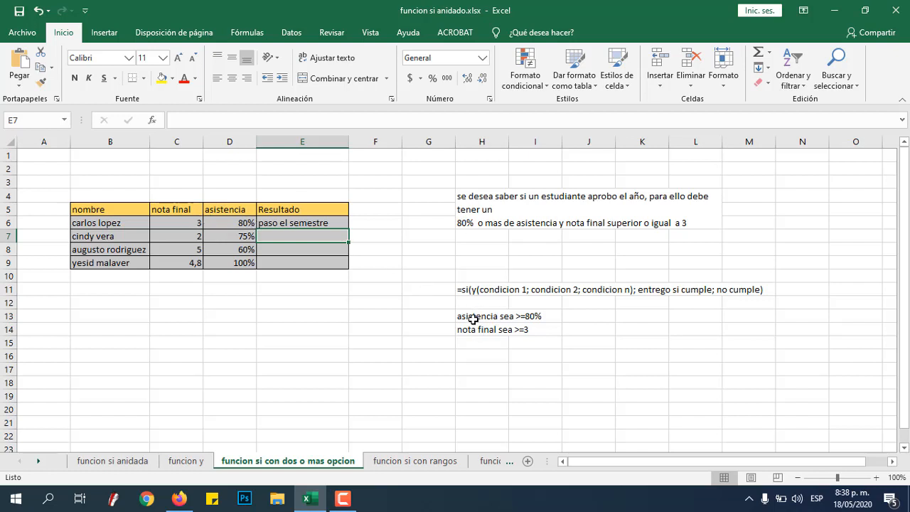
# - Fill the E6 formula down through E9 for the remaining students
pyautogui.click(325, 222)
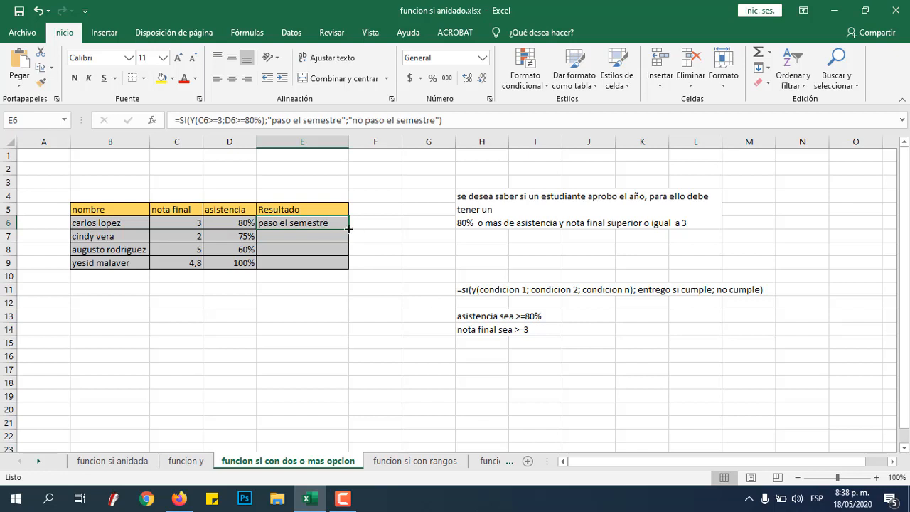
pyautogui.moveTo(349, 228); pyautogui.dragTo(348, 265)
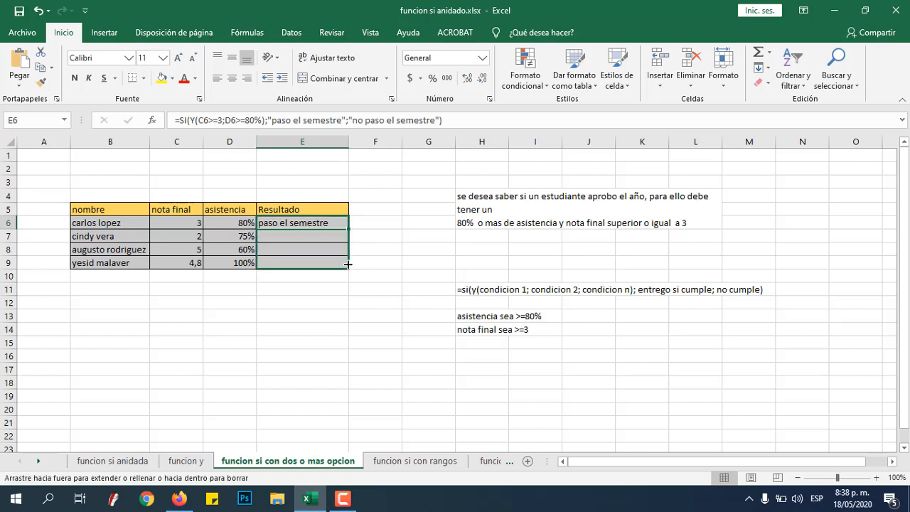
pyautogui.moveTo(348, 265); pyautogui.dragTo(348, 264)
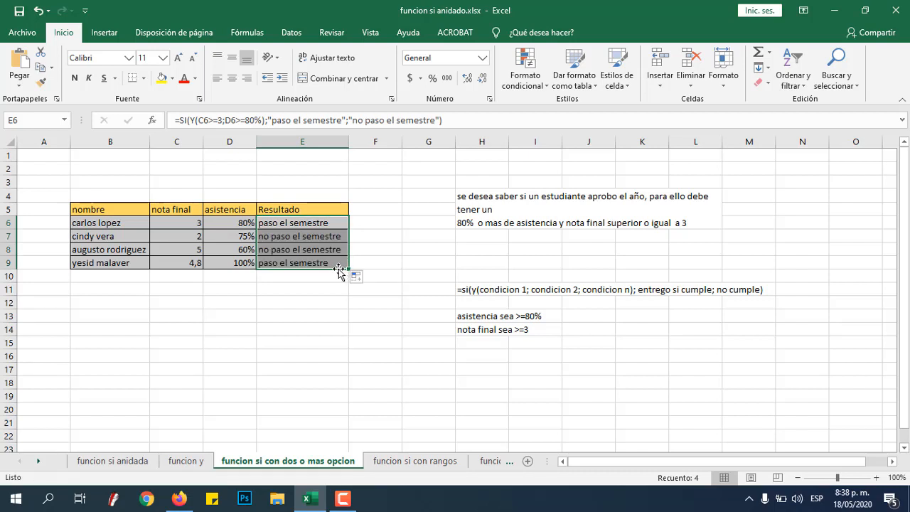
# - Check the grades and attendance in rows 7 to 9 against the conditions in H13 and H14 and their results
pyautogui.click(194, 234)
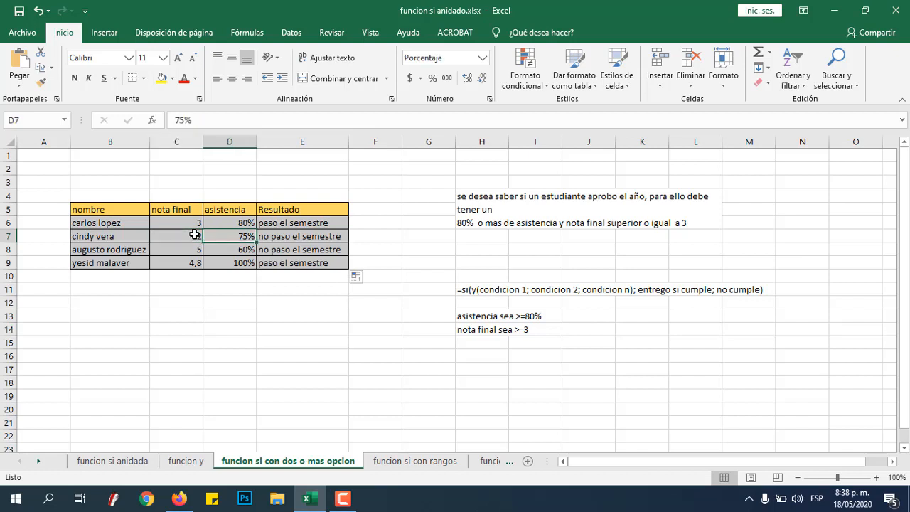
pyautogui.press('Right')
pyautogui.click(192, 252)
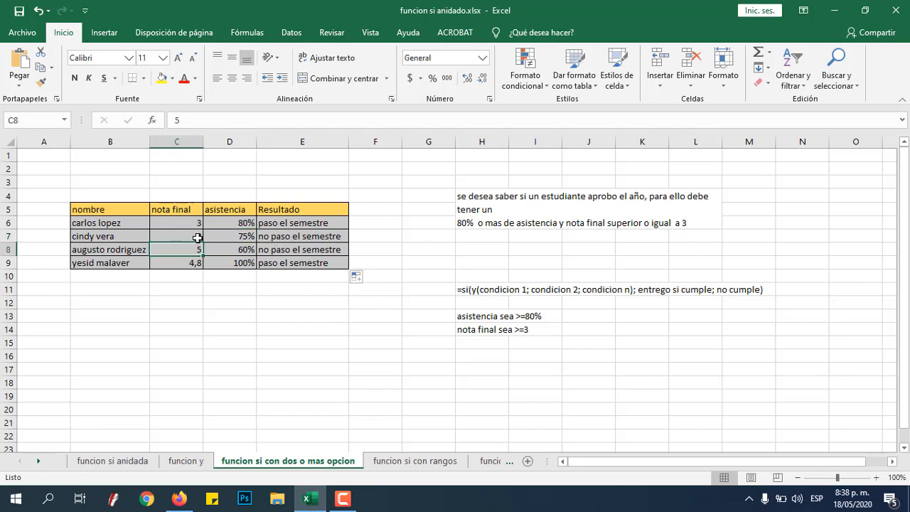
pyautogui.click(198, 238)
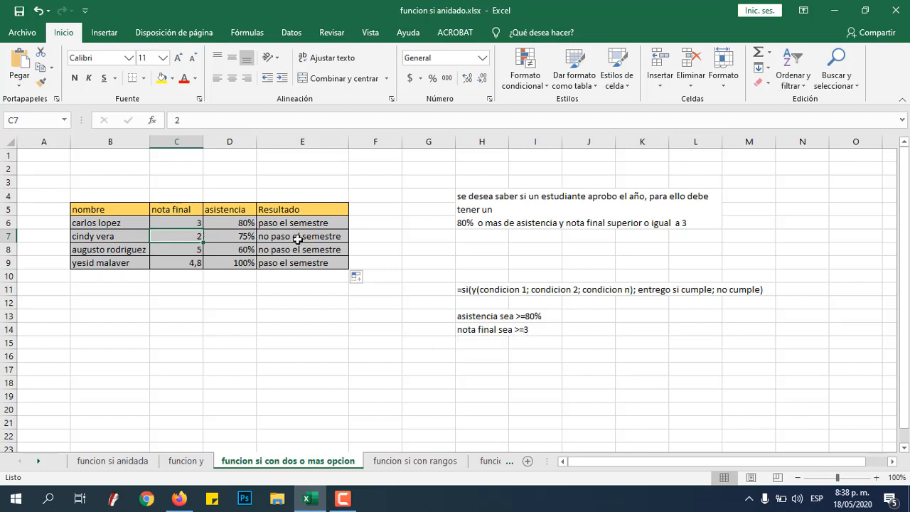
pyautogui.click(472, 318)
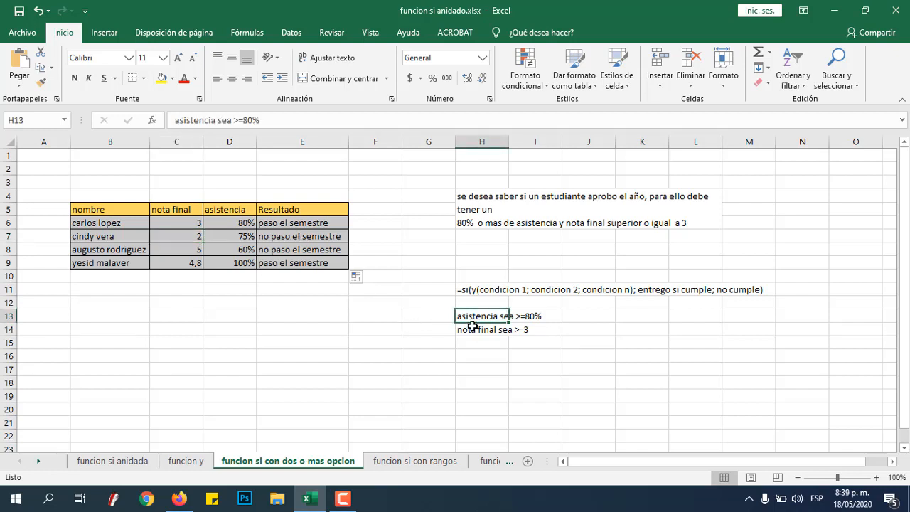
pyautogui.click(471, 329)
pyautogui.click(195, 252)
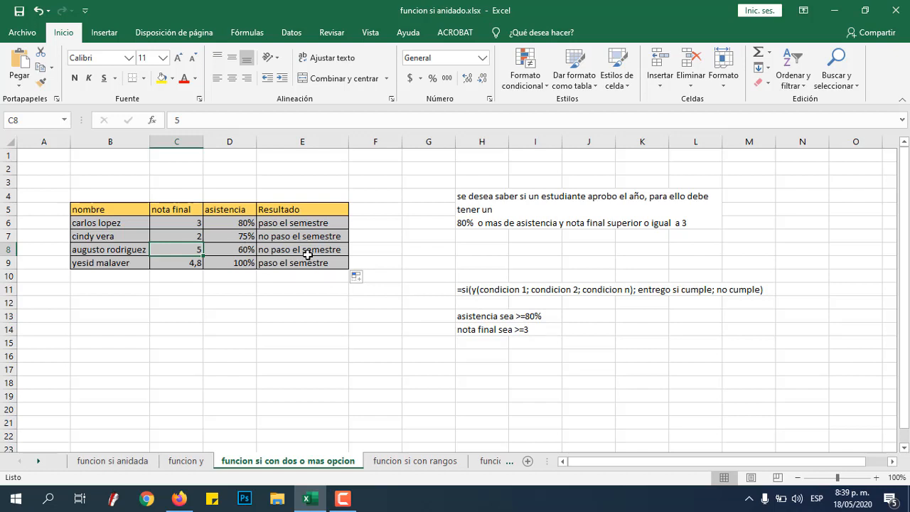
pyautogui.click(243, 264)
pyautogui.click(195, 262)
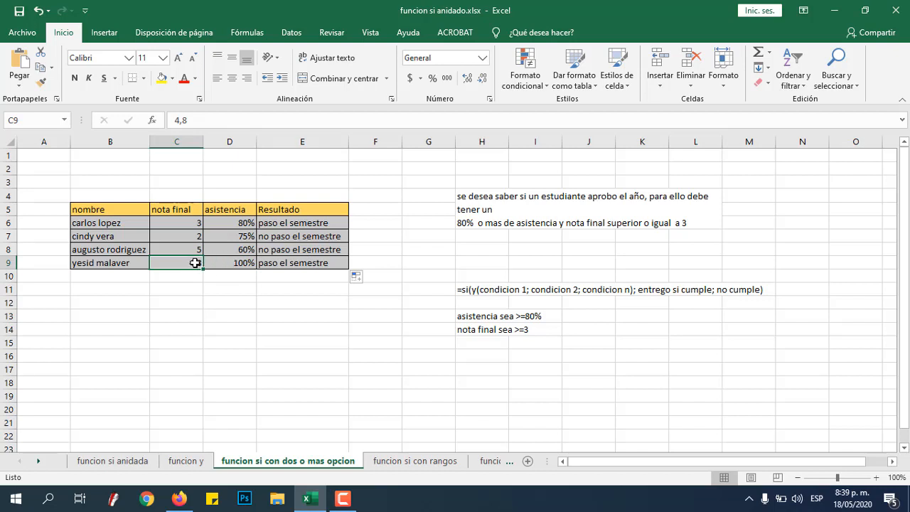
pyautogui.click(227, 263)
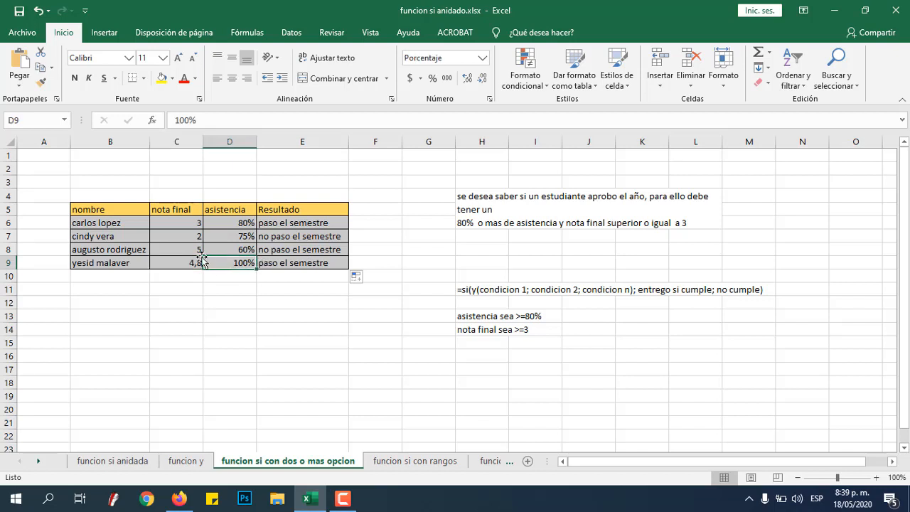
# - Change the last student's final grade in C9 to 1 and attendance in D9 to 50%
pyautogui.click(192, 262)
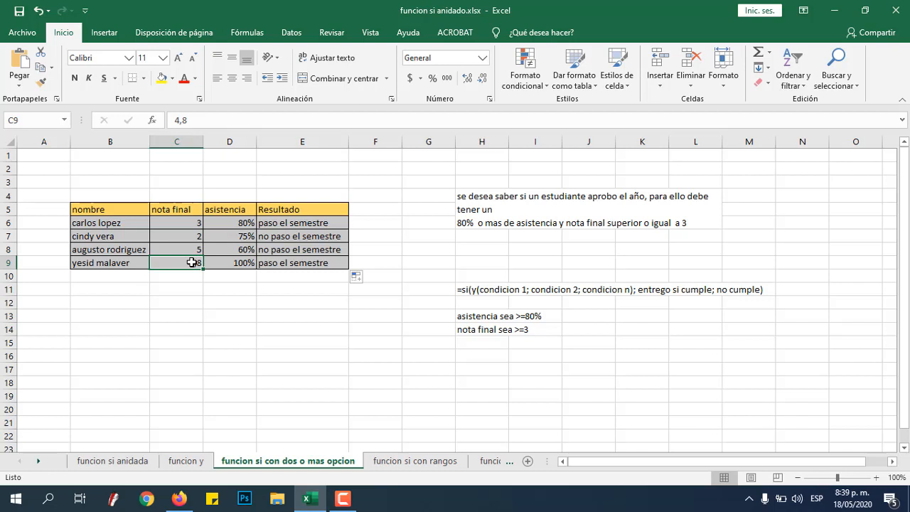
pyautogui.write('2,1')
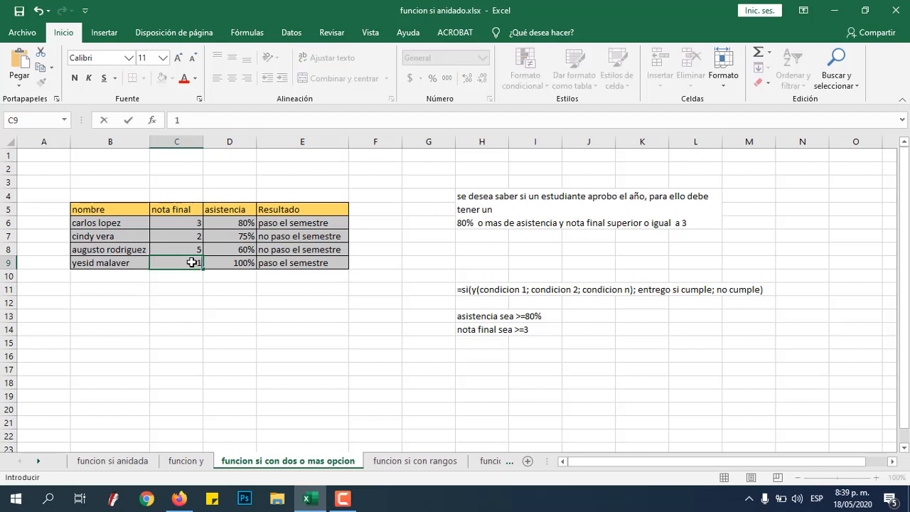
pyautogui.press('Tab')
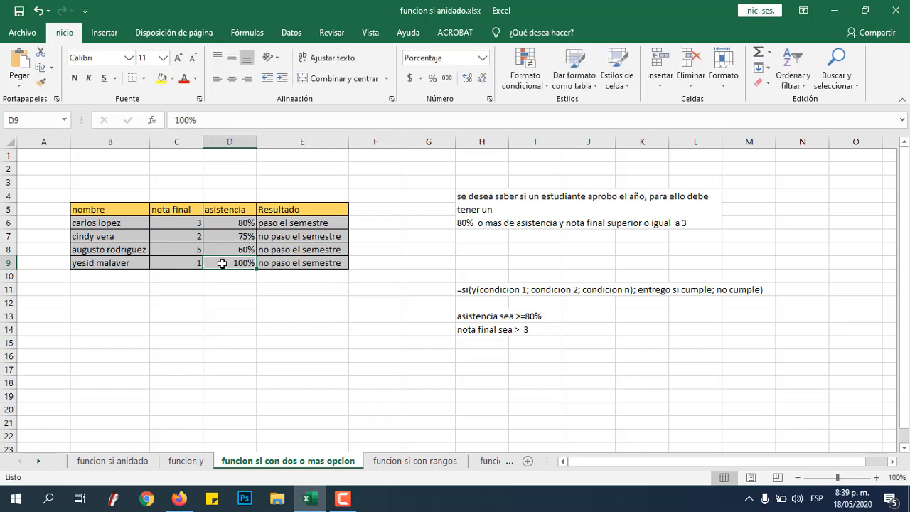
pyautogui.click(186, 120)
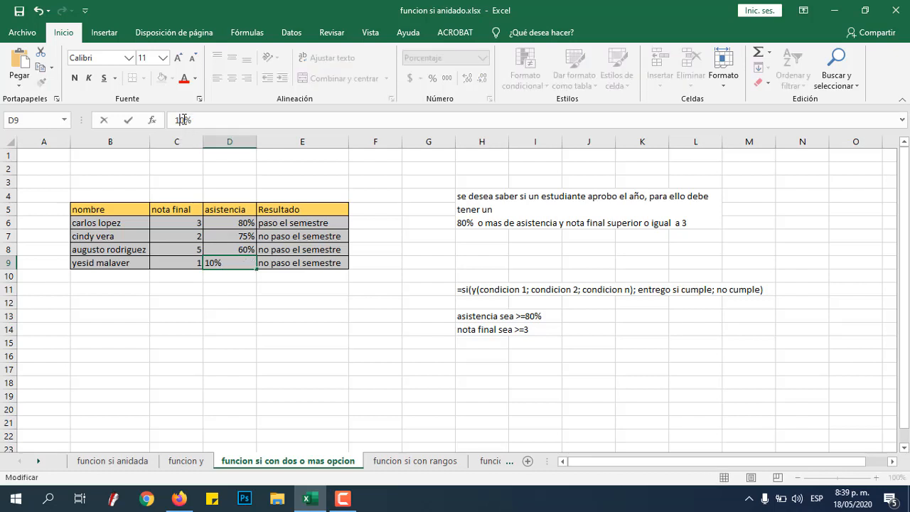
pyautogui.press('BackSpace')
pyautogui.press('BackSpace')
pyautogui.write('5')
pyautogui.press('Return')
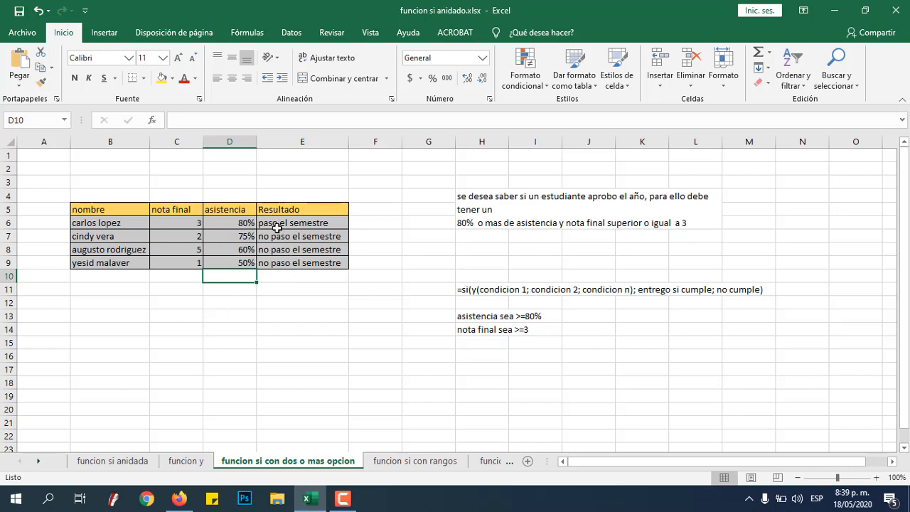
# - Review the truth table on the funcion y sheet and the parts of the combined SI and Y syntax in H11
pyautogui.click(191, 463)
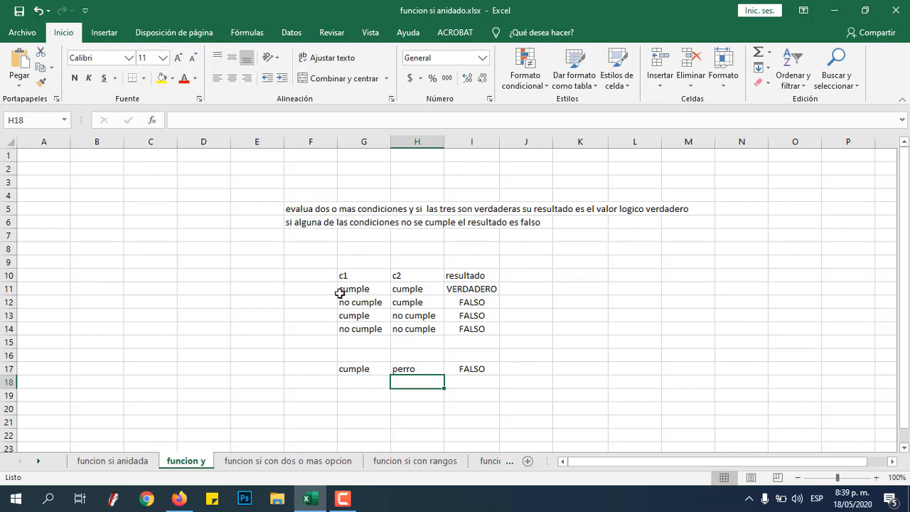
pyautogui.click(313, 461)
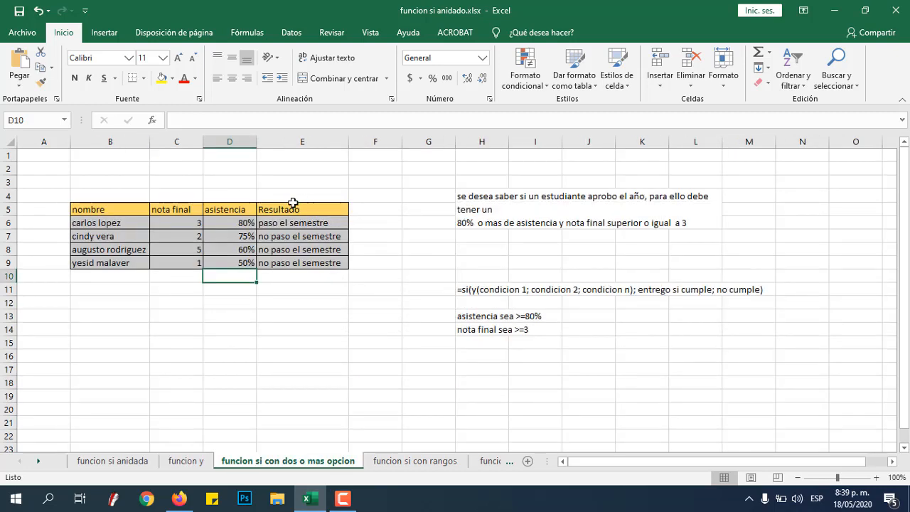
pyautogui.click(459, 290)
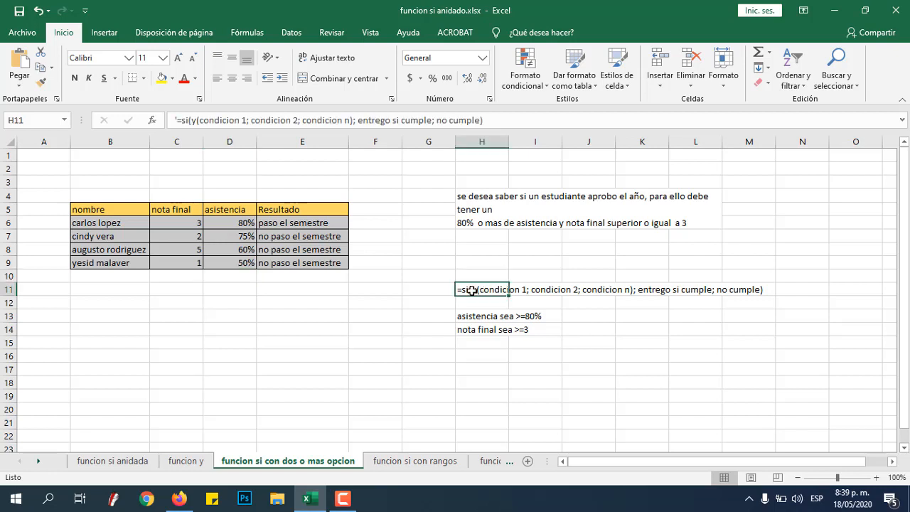
pyautogui.doubleClick(472, 291)
pyautogui.moveTo(472, 290); pyautogui.dragTo(534, 294)
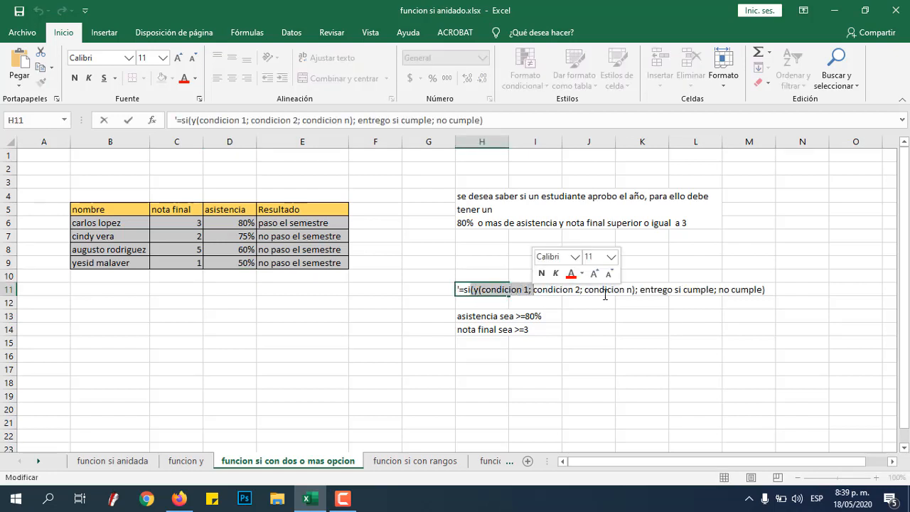
pyautogui.moveTo(641, 289); pyautogui.dragTo(676, 289)
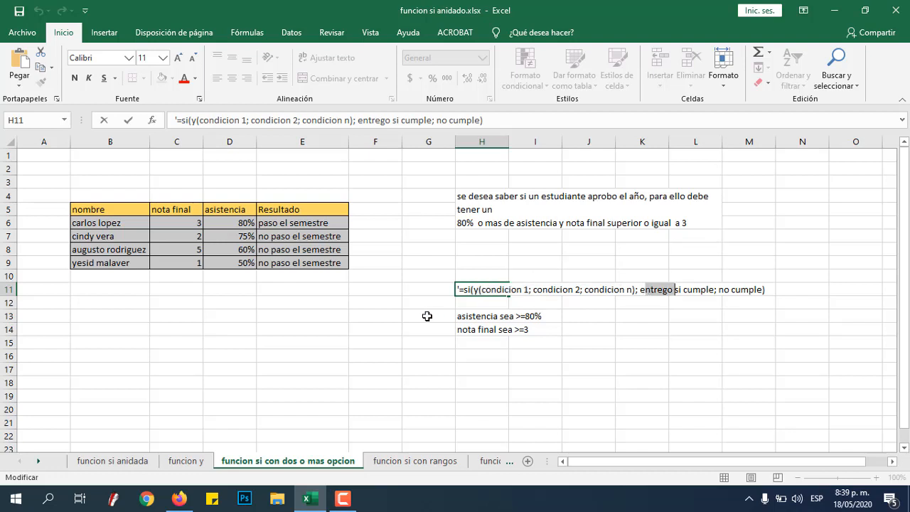
pyautogui.press('Escape')
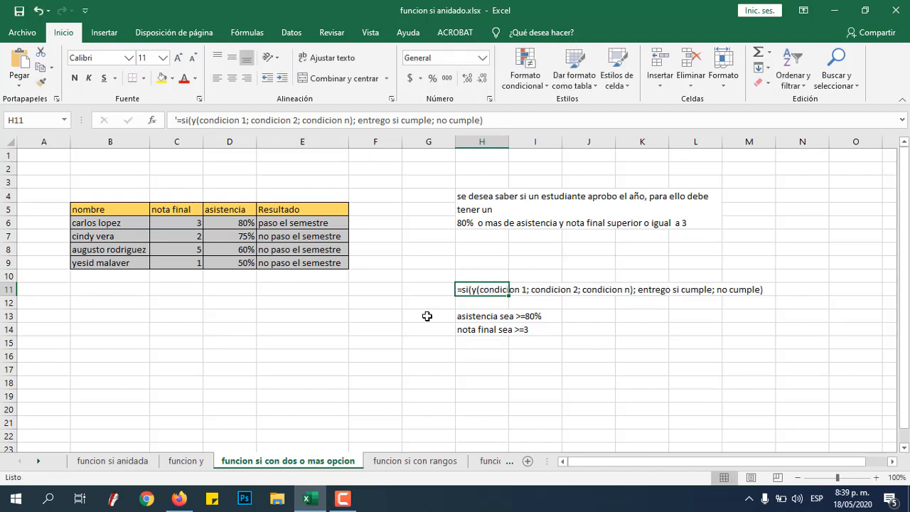
# - Read the age-range exercise on the funcion si con rangos sheet and the car rental exercise on the funcion si multiple respuesta sheet
pyautogui.click(418, 461)
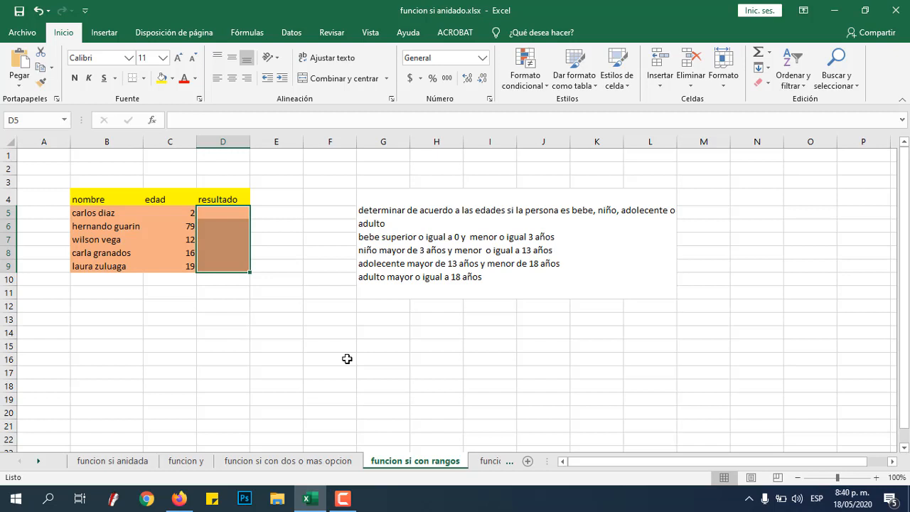
pyautogui.click(381, 240)
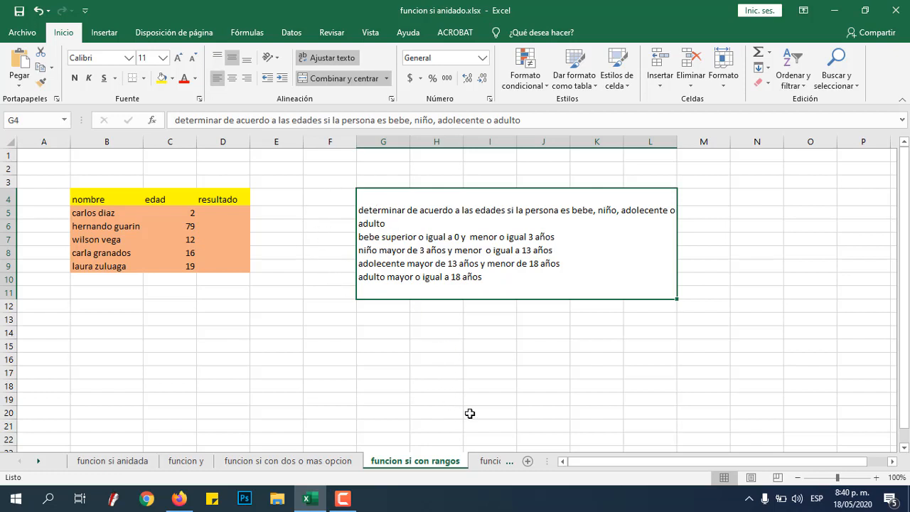
pyautogui.click(485, 462)
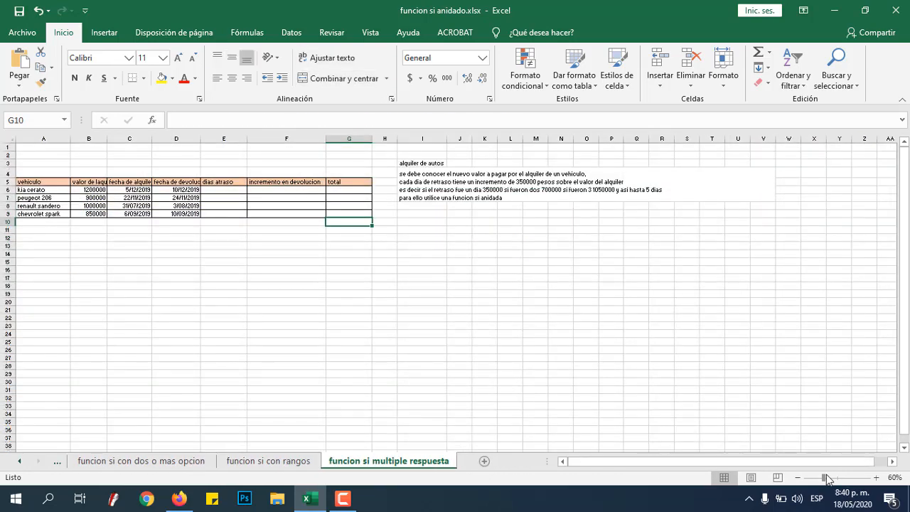
pyautogui.moveTo(824, 480); pyautogui.dragTo(835, 480)
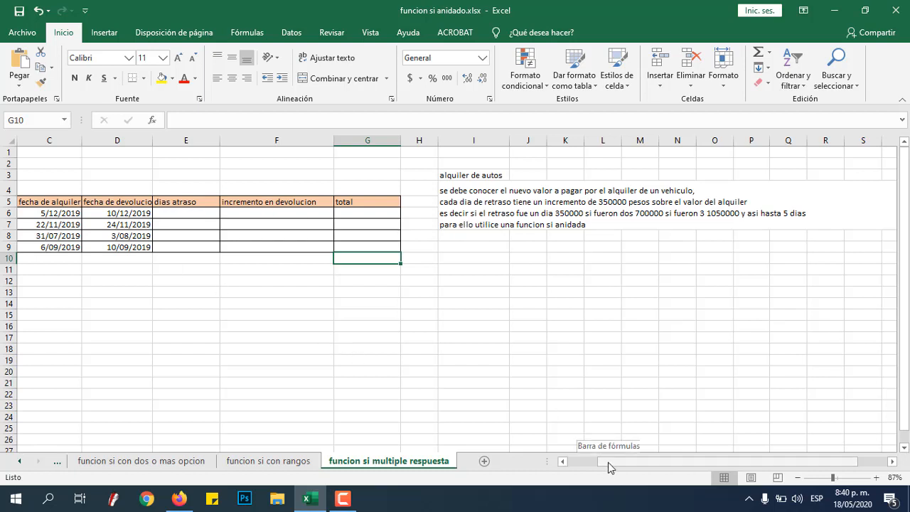
pyautogui.moveTo(608, 462); pyautogui.dragTo(574, 465)
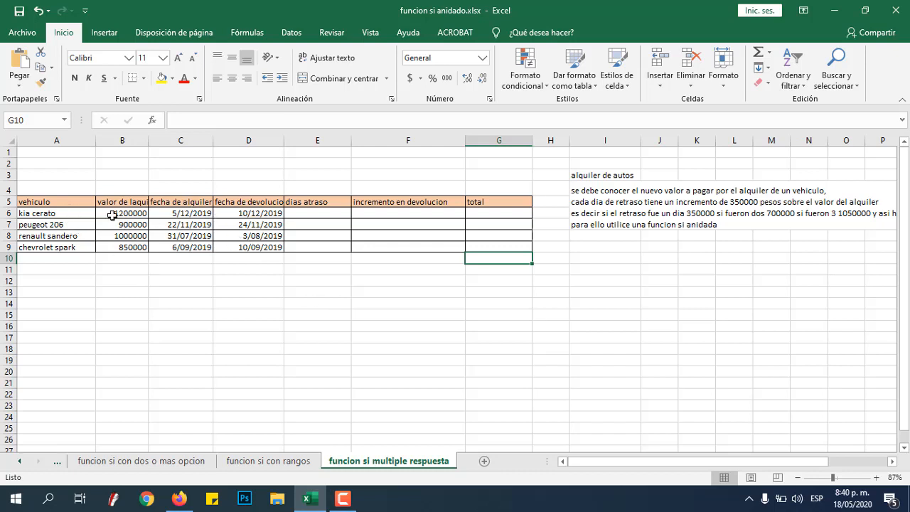
# - Calculate the days late in E6 with the formula =D6-C6 and fill it down through E9
pyautogui.click(336, 215)
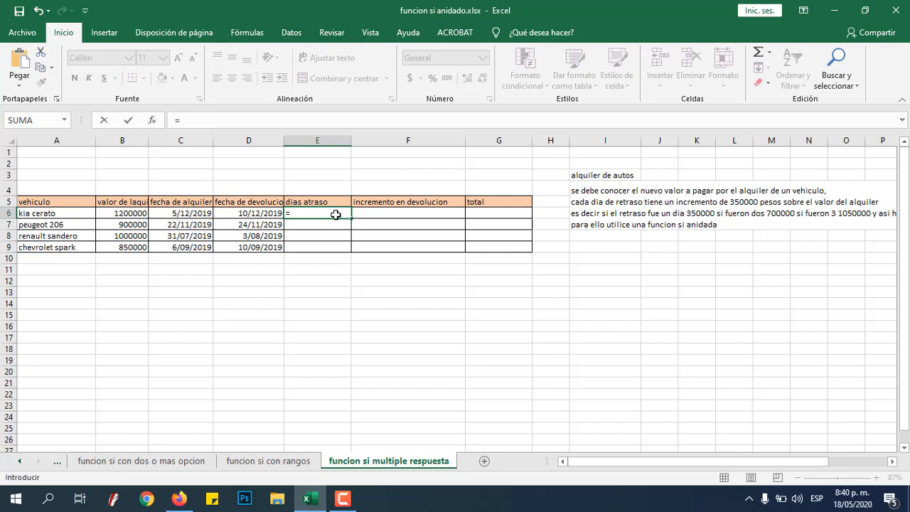
pyautogui.click(270, 212)
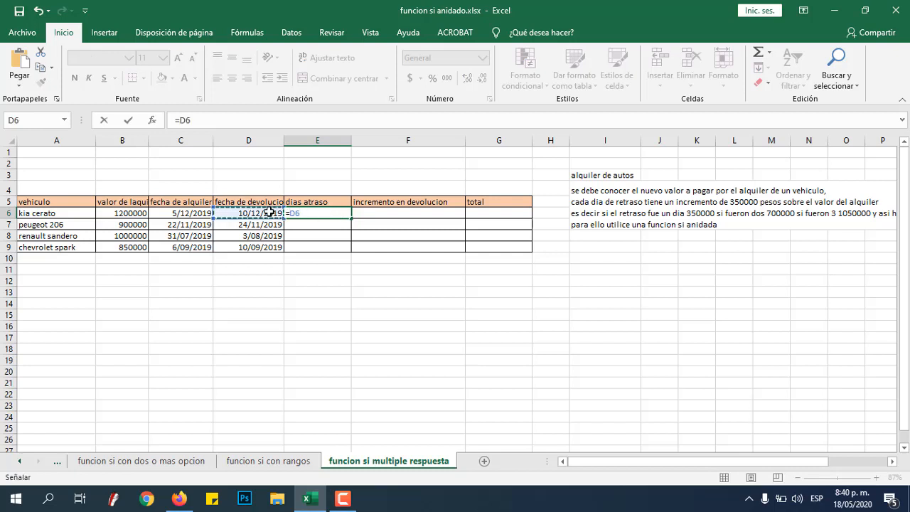
pyautogui.write('-')
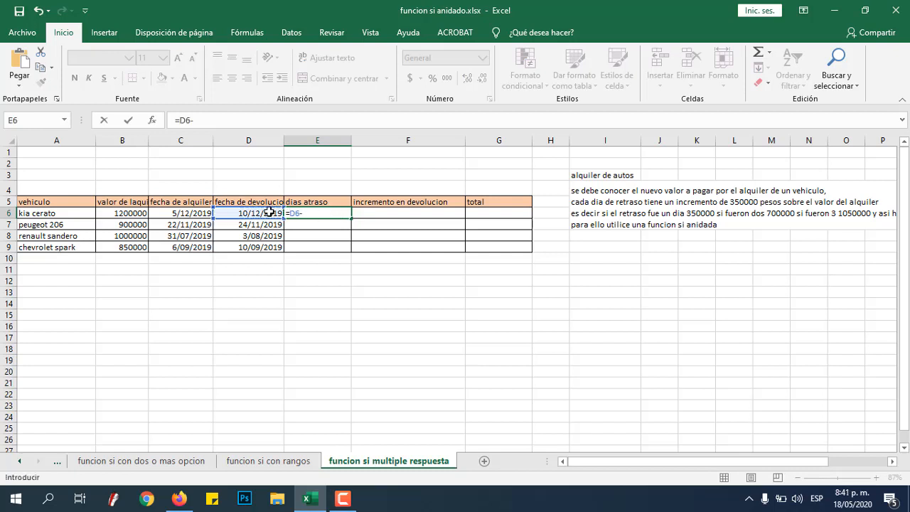
pyautogui.click(197, 210)
pyautogui.press('Return')
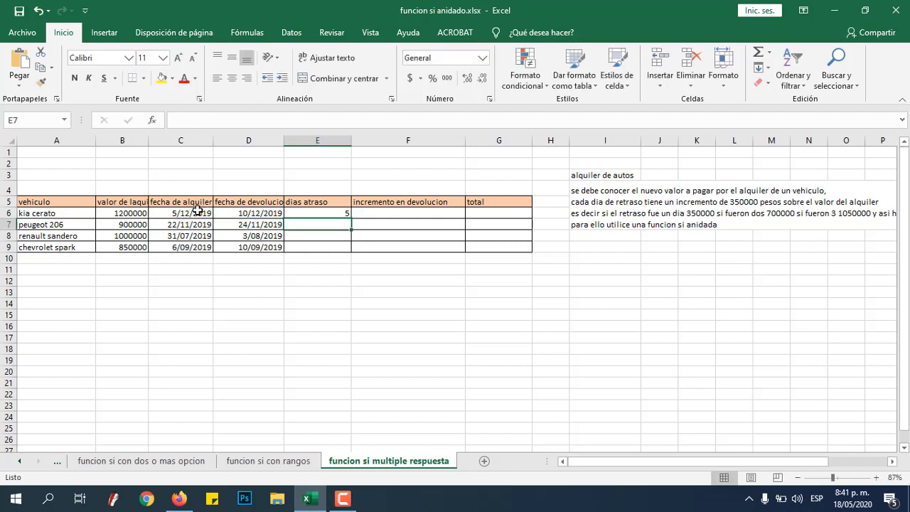
pyautogui.click(338, 214)
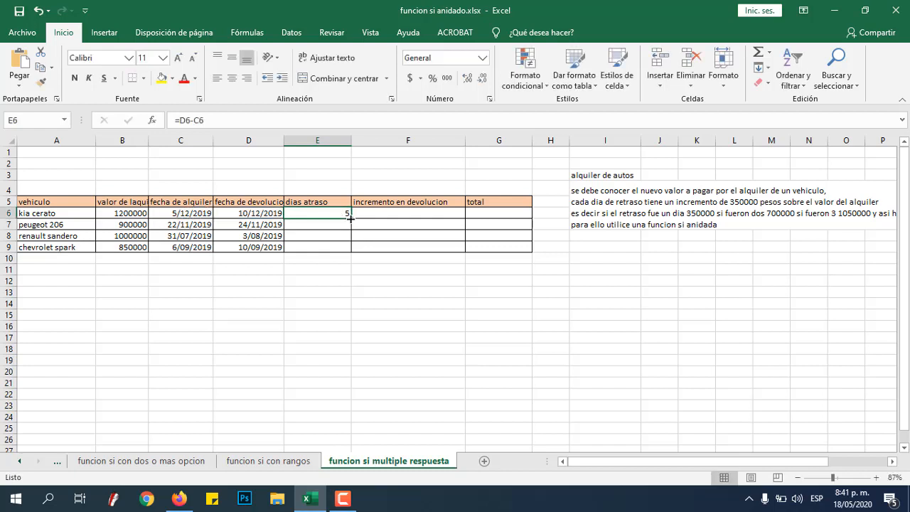
pyautogui.moveTo(350, 219); pyautogui.dragTo(351, 251)
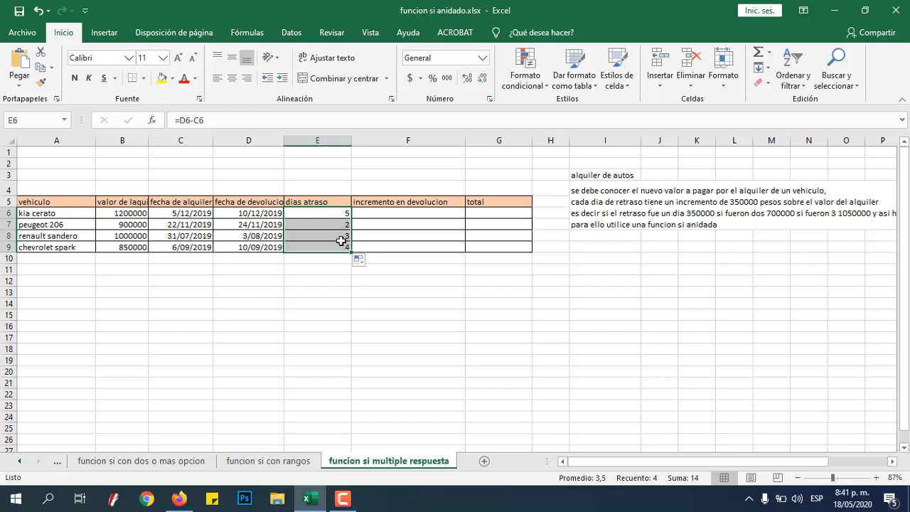
# - Start the F6 increment formula with an SI that returns 0 when E6=0, and open a nested SI for the false case
pyautogui.click(435, 214)
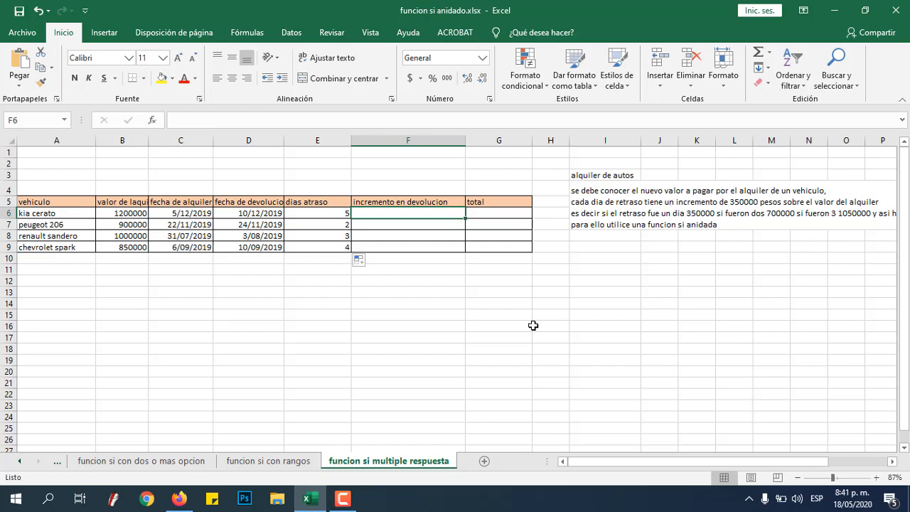
pyautogui.write('=')
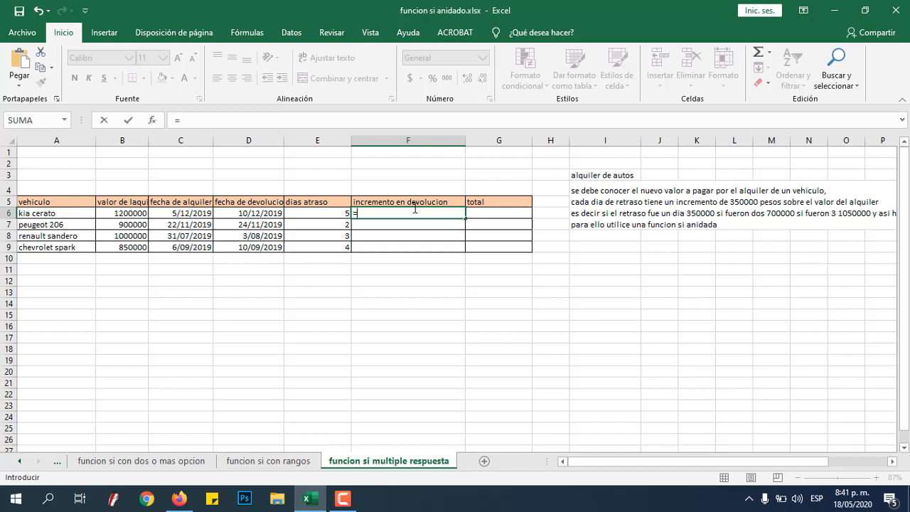
pyautogui.write('si(')
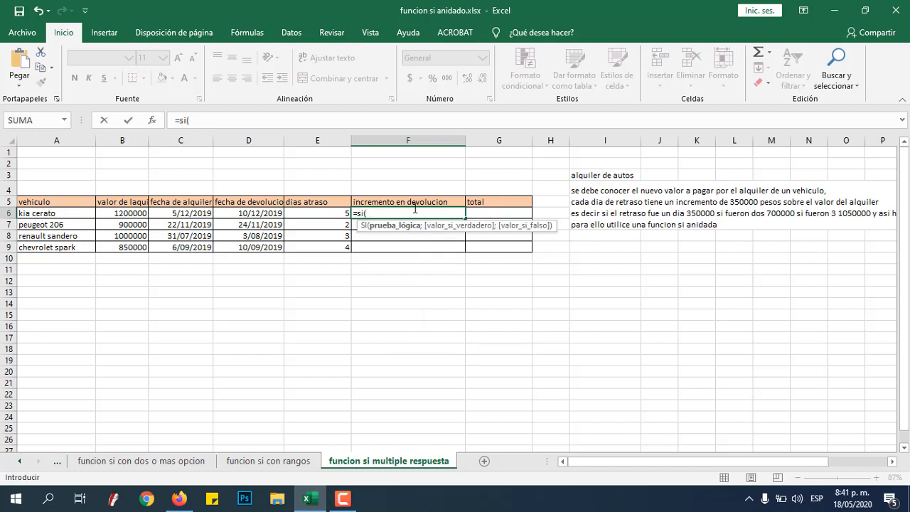
pyautogui.click(318, 213)
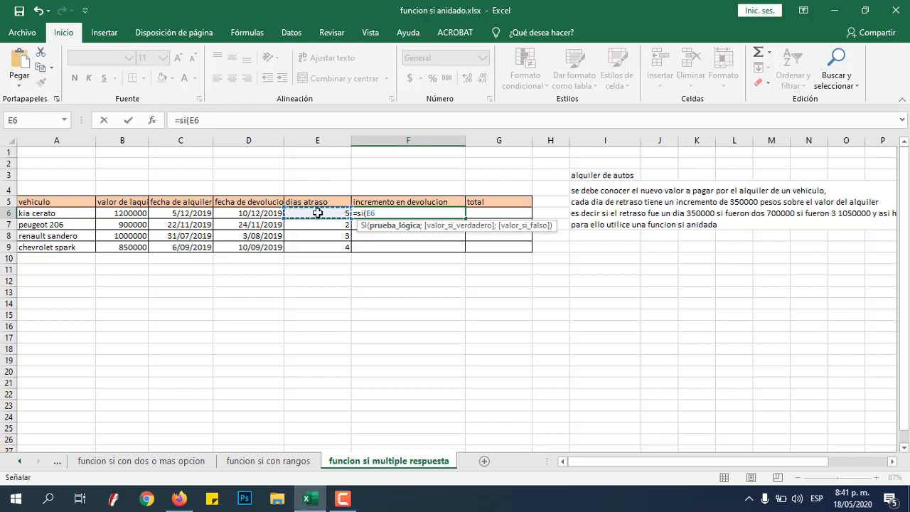
pyautogui.write('=')
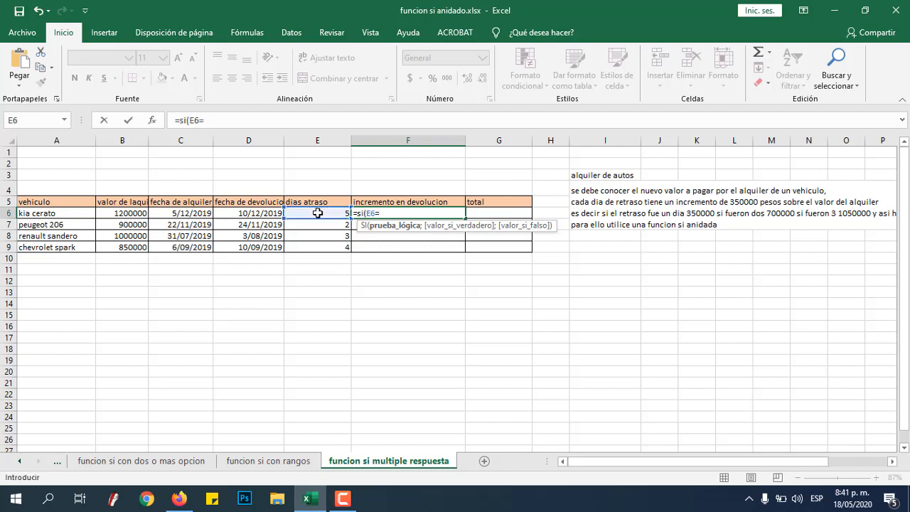
pyautogui.write('0;')
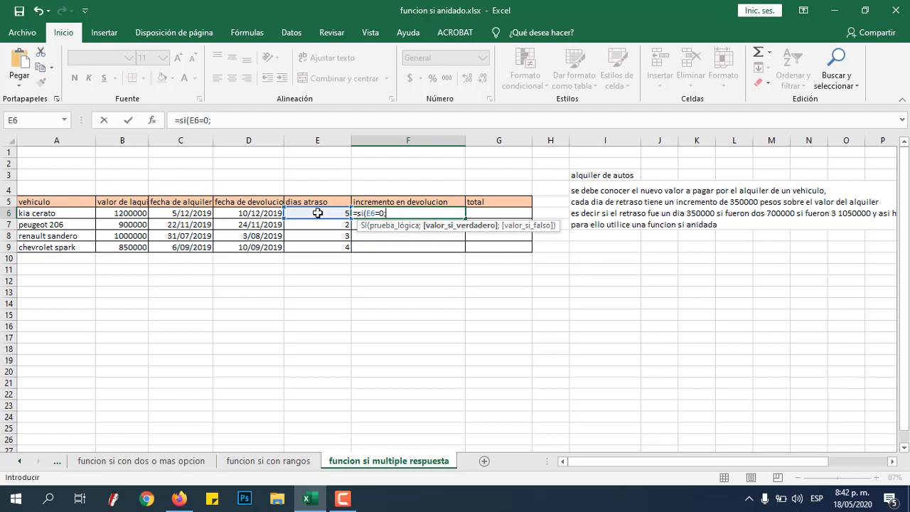
pyautogui.write('"')
pyautogui.press('BackSpace')
pyautogui.write('0;si(')
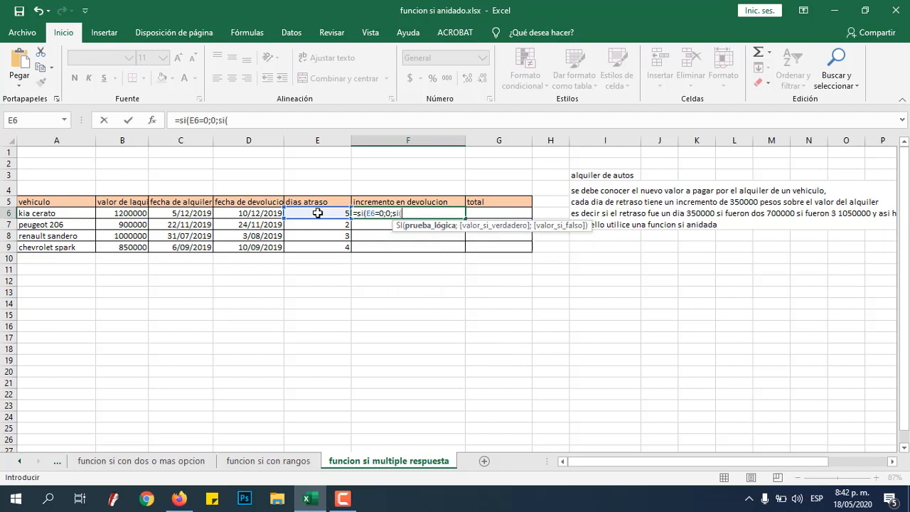
# - Make the nested SI in F6 return 350000 when E6=1
pyautogui.click(318, 213)
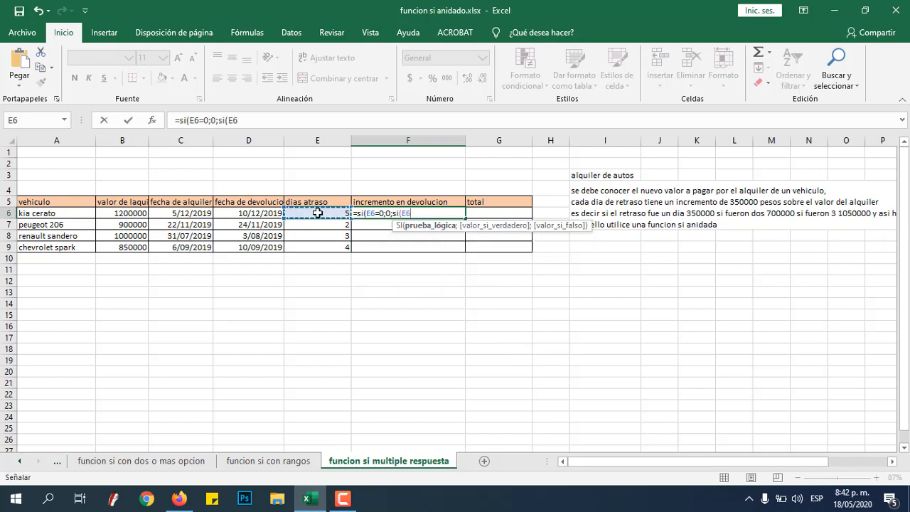
pyautogui.write('=1')
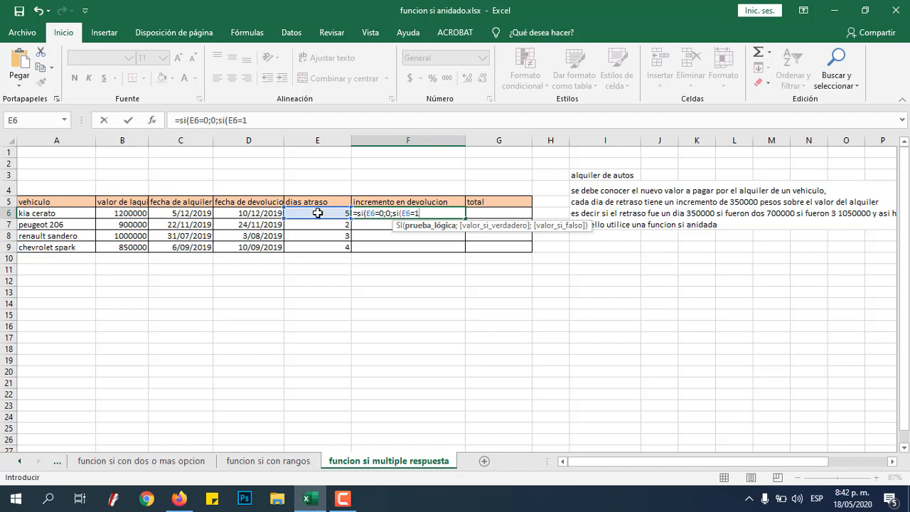
pyautogui.write(';')
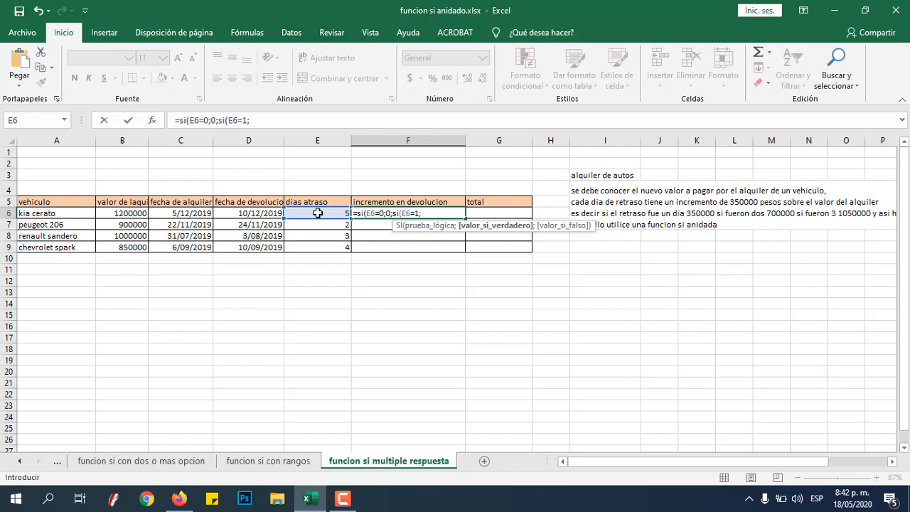
pyautogui.write('"')
pyautogui.press('BackSpace')
pyautogui.write('350000;')
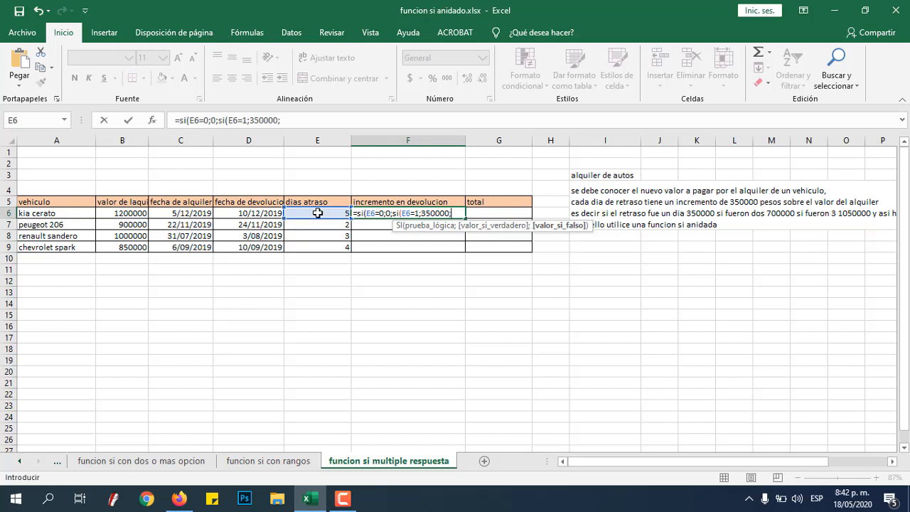
# - Add a nested SI to the F6 formula that returns 700000 when E6=2, and open another SI for the false case
pyautogui.write('si(')
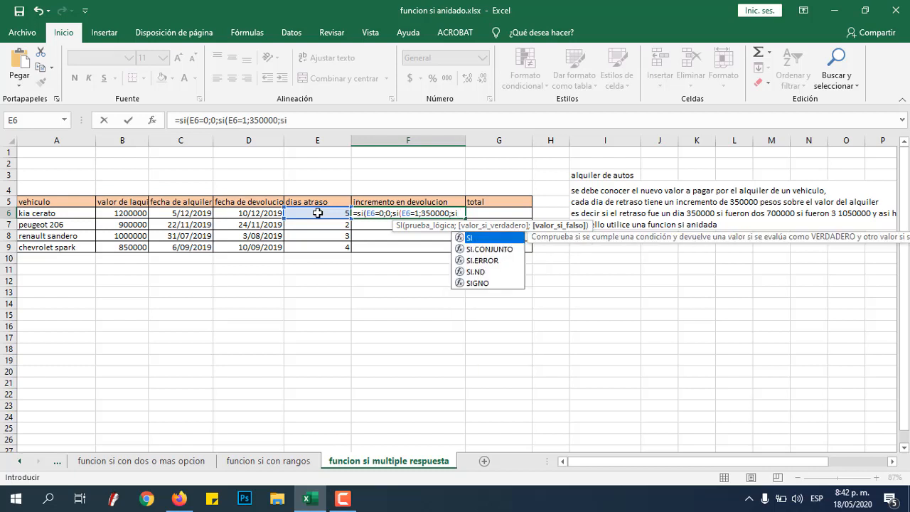
pyautogui.click(318, 212)
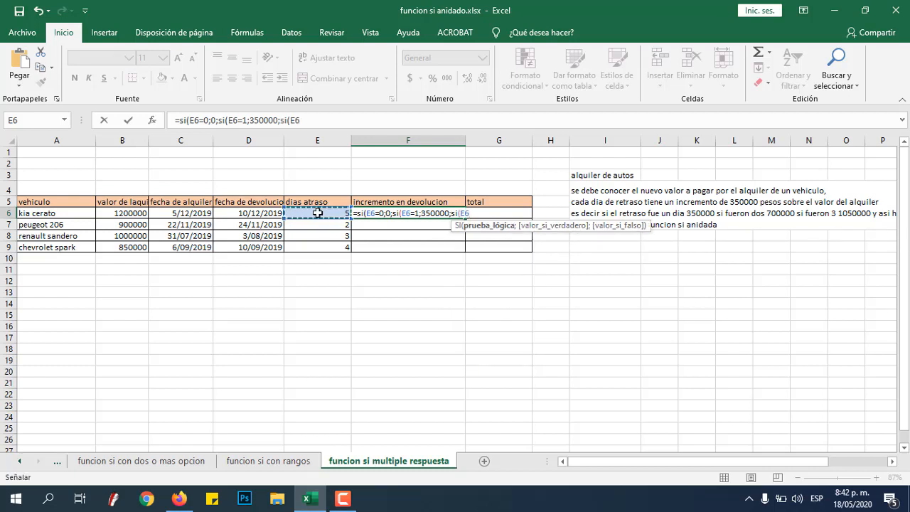
pyautogui.write('=')
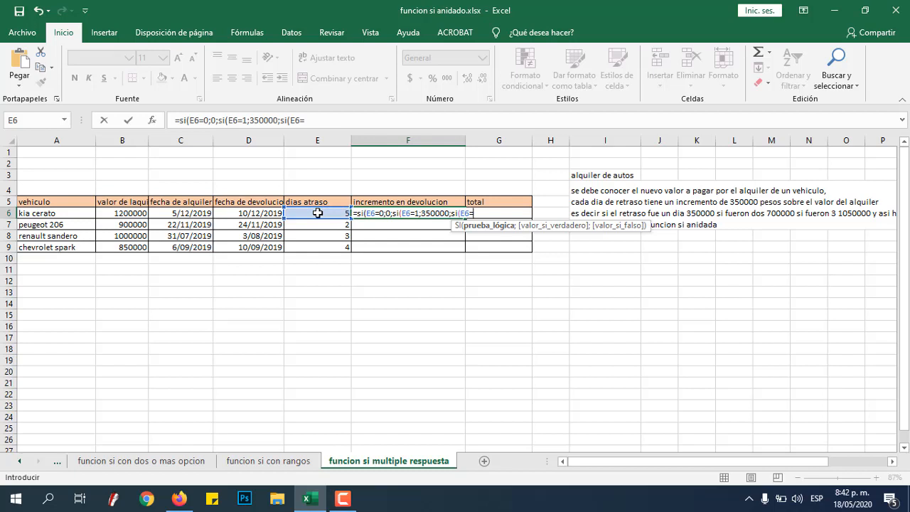
pyautogui.write('2;')
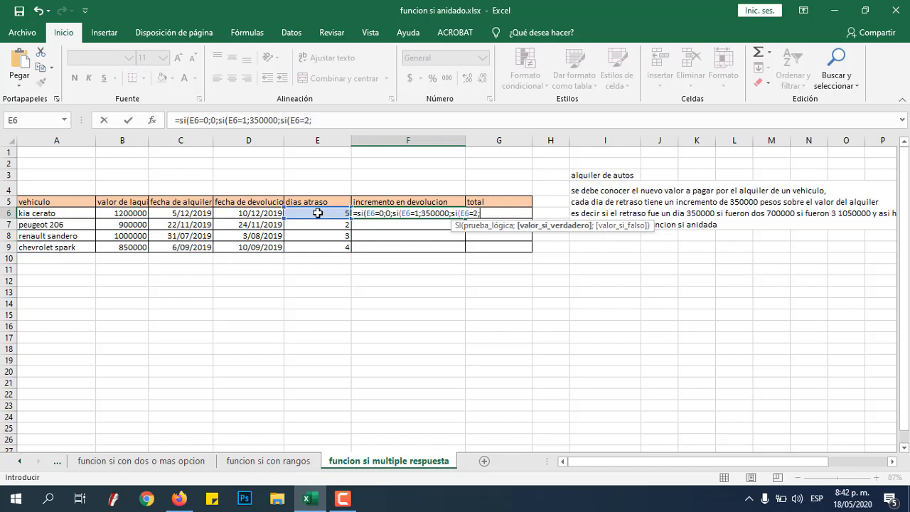
pyautogui.write('"700000;si(')
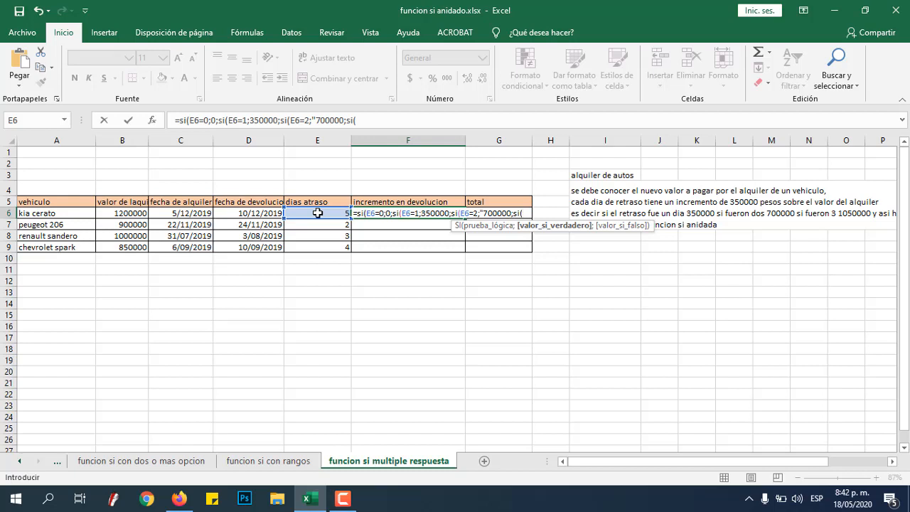
# - Make the next nested SI in F6 return 1050000 when E6=3
pyautogui.click(317, 213)
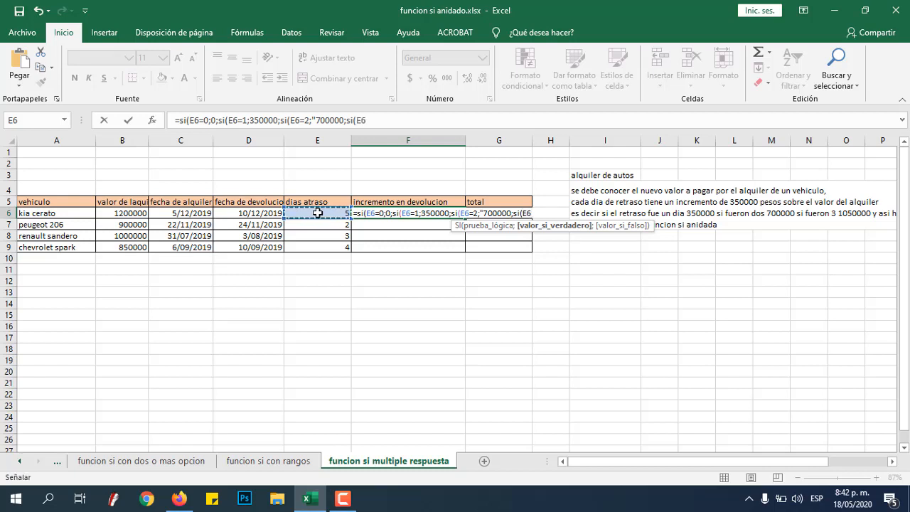
pyautogui.write('=')
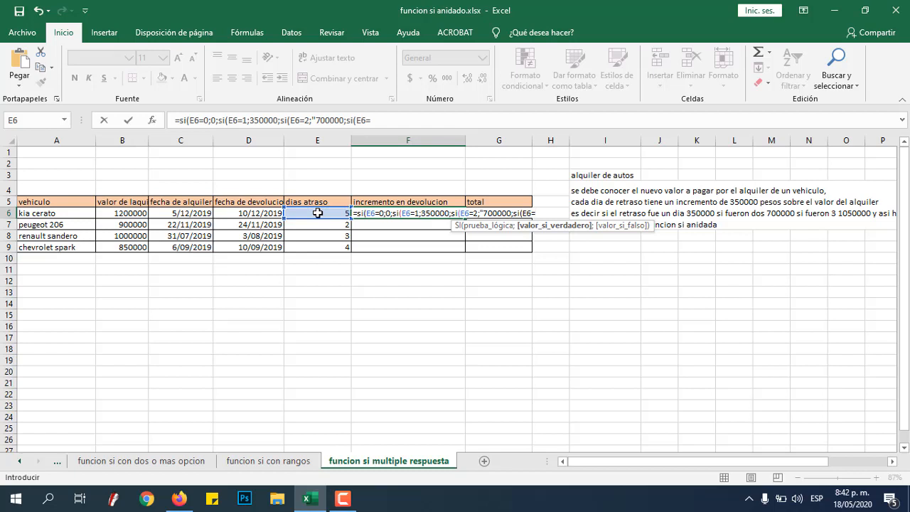
pyautogui.write('3;1050000')
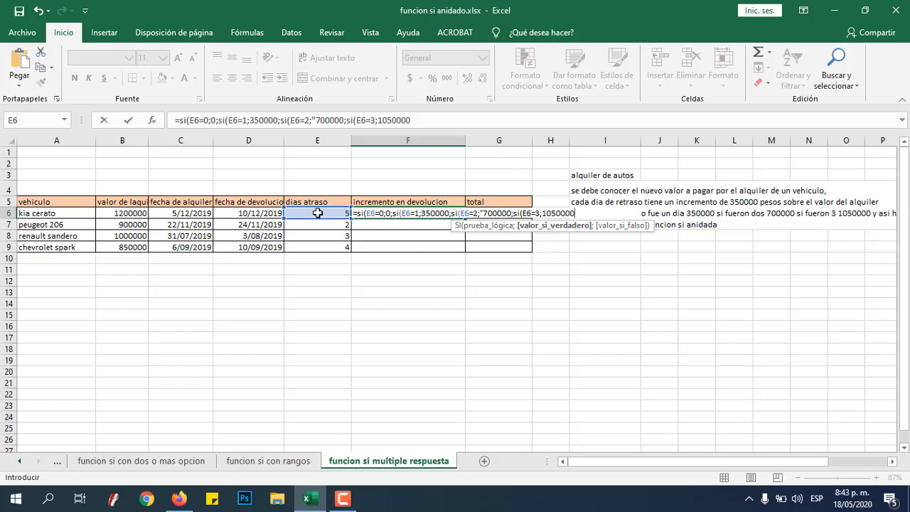
# - Add a further nested SI to the F6 formula that returns 1400000 when E6=4
pyautogui.write(';')
pyautogui.write('si(')
pyautogui.write('=4;')
pyautogui.press('BackSpace')
pyautogui.press('BackSpace')
pyautogui.press('BackSpace')
pyautogui.click(318, 214)
pyautogui.write('=')
pyautogui.write('4;140')
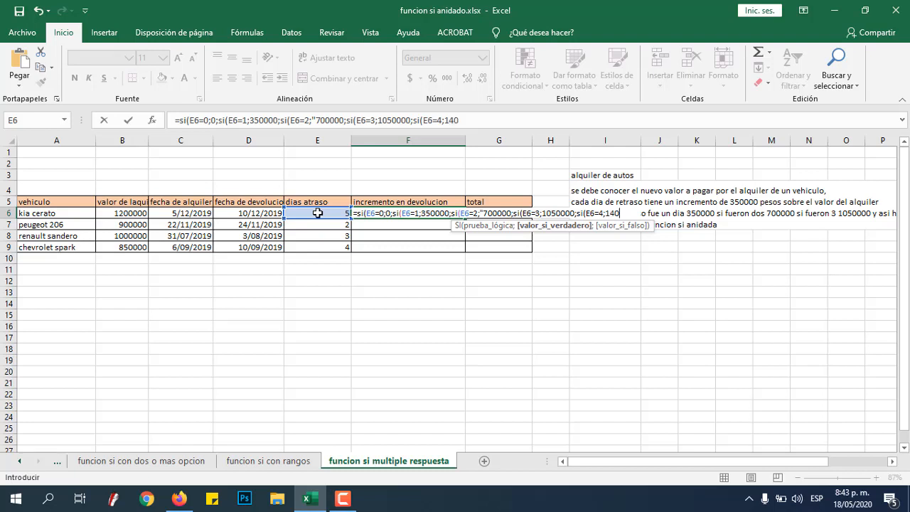
pyautogui.write('0000;')
# - Give the innermost SI in F6 the false value 1750000 and add closing parentheses
pyautogui.write('1750')
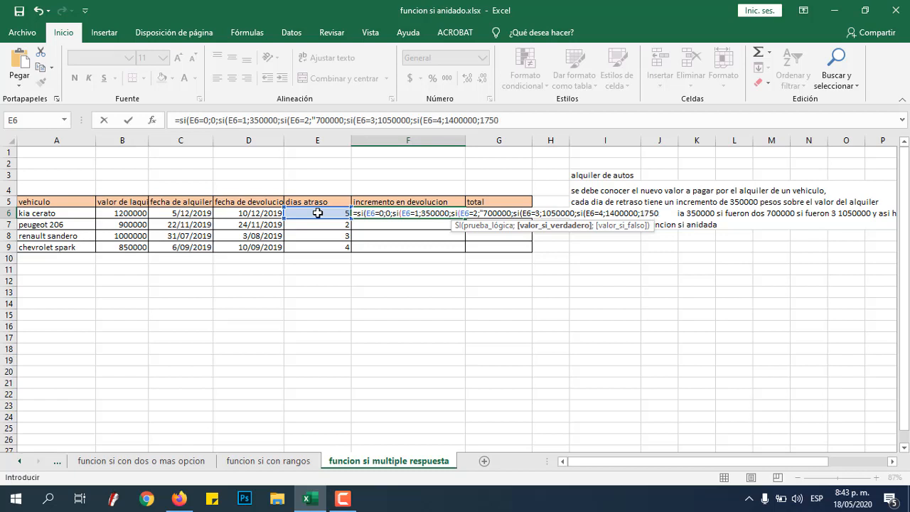
pyautogui.write('000')
pyautogui.write('))))')
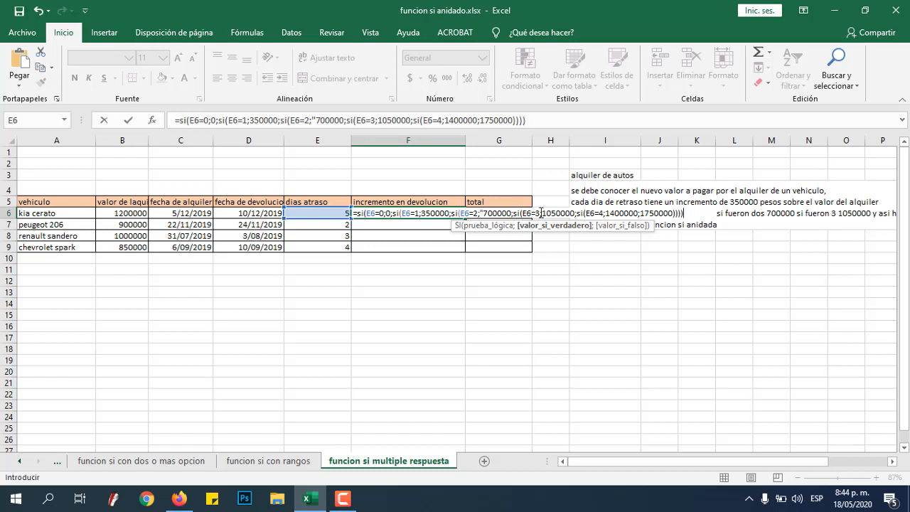
# - Remove the stray quotation mark before 700000 in the F6 formula, re-enter its end with five closing parentheses and confirm the formula
pyautogui.click(482, 214)
pyautogui.press('BackSpace')
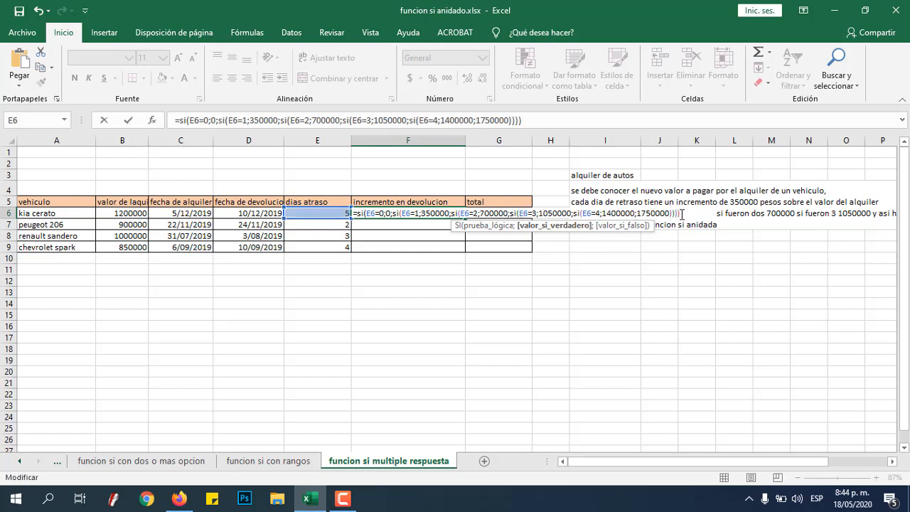
pyautogui.press('BackSpace')
pyautogui.press('BackSpace')
pyautogui.press('BackSpace')
pyautogui.press('BackSpace')
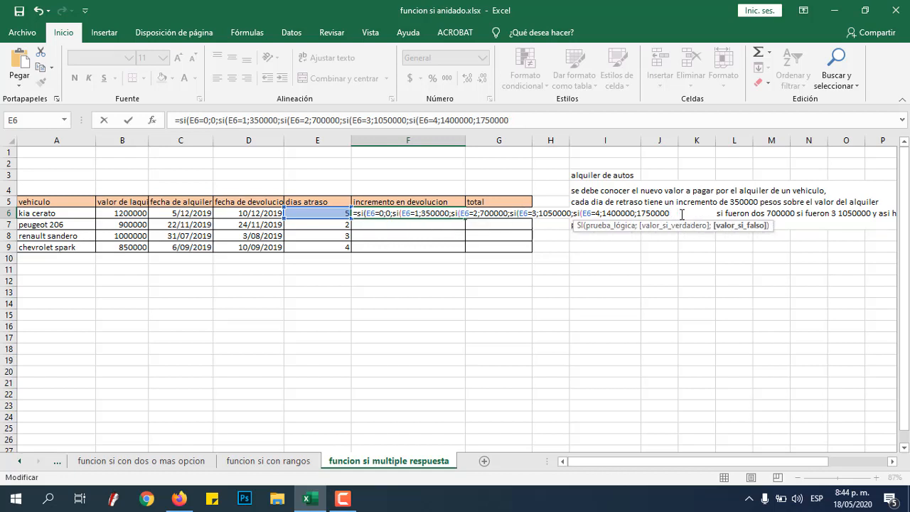
pyautogui.write(')')
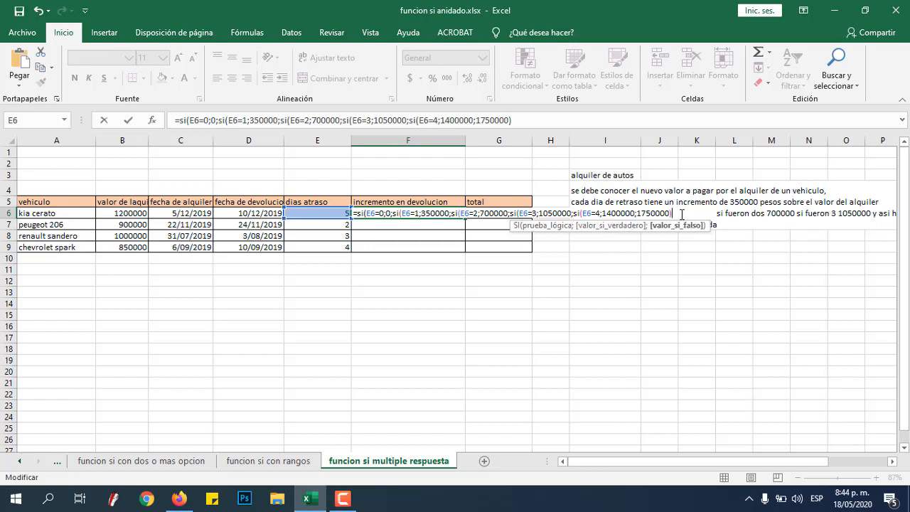
pyautogui.write(')')
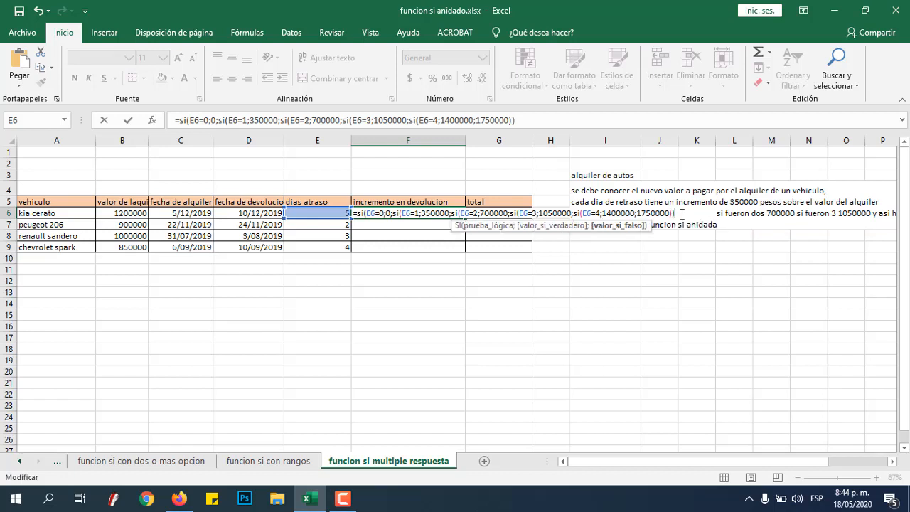
pyautogui.write(')')
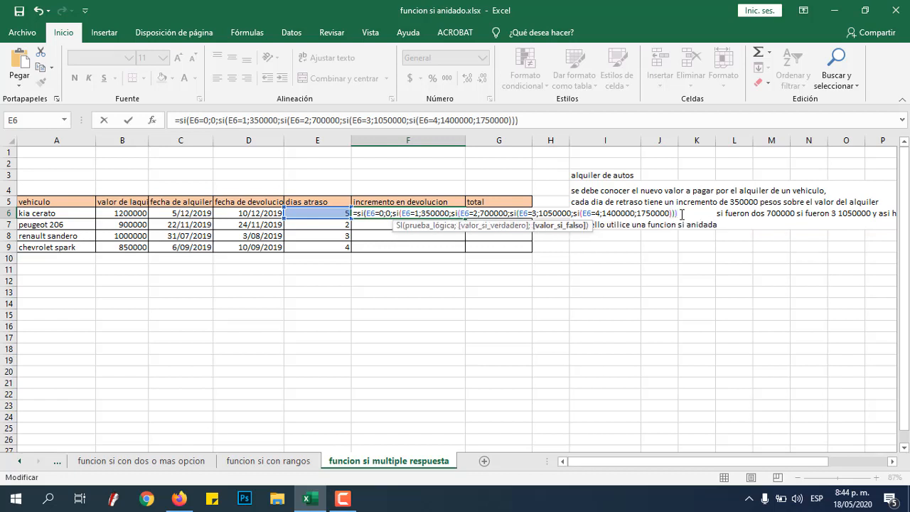
pyautogui.write(')')
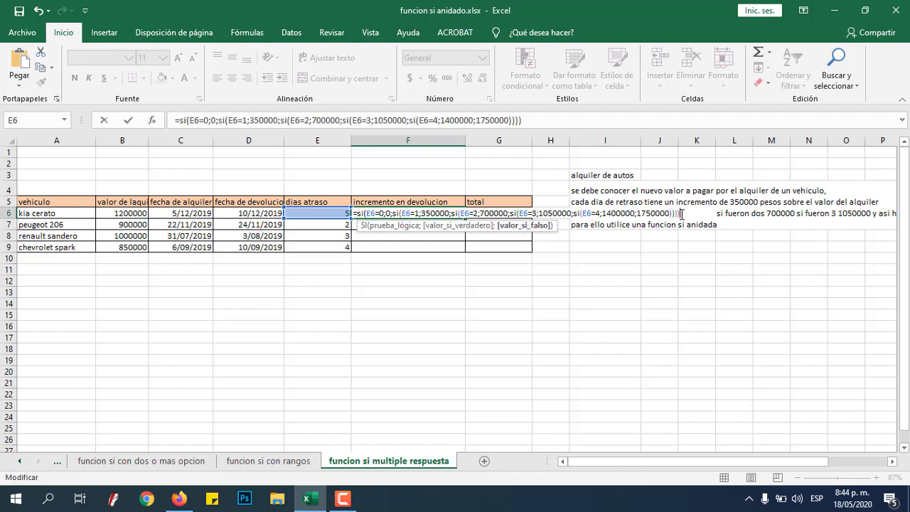
pyautogui.write(')')
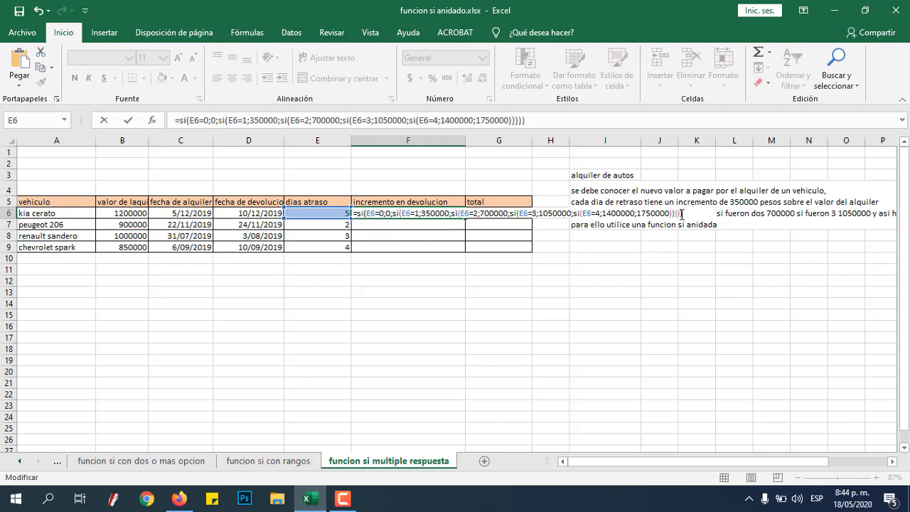
pyautogui.press('Return')
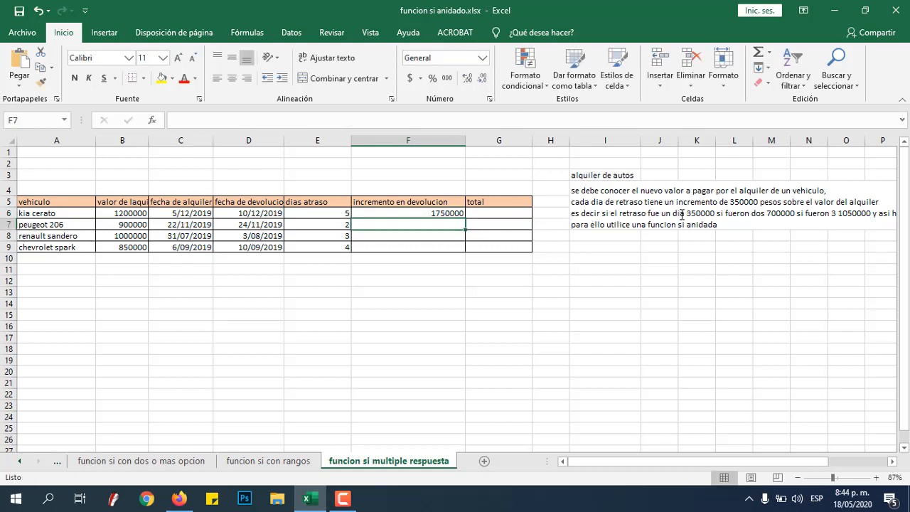
# - Fill the F6 increment formula down through F9 and check the copied formulas
pyautogui.click(453, 213)
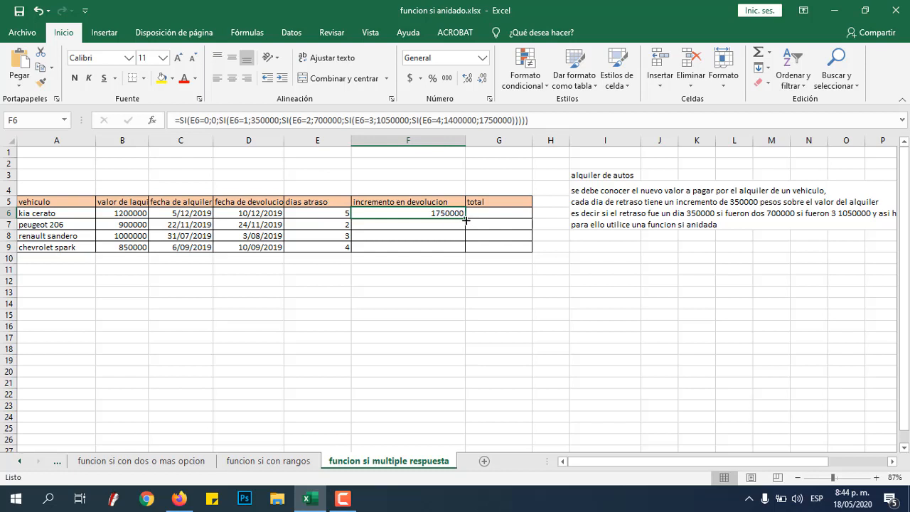
pyautogui.moveTo(466, 220); pyautogui.dragTo(464, 249)
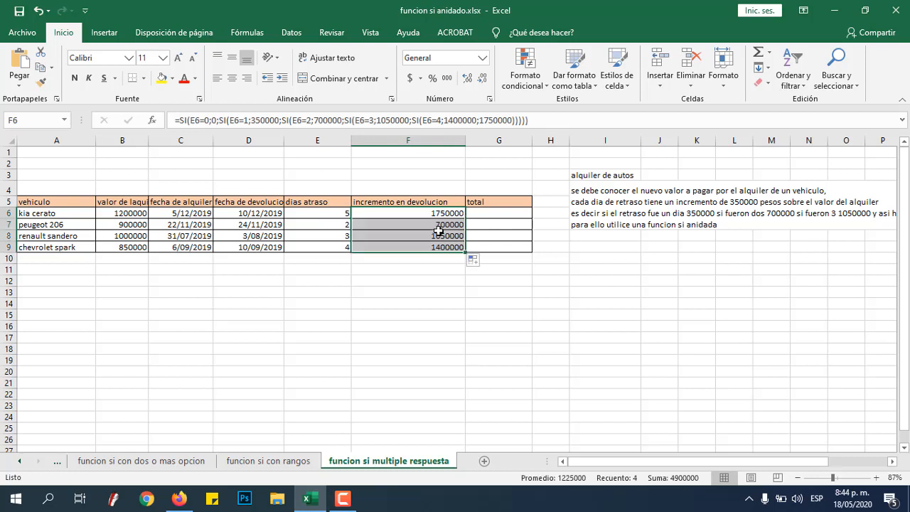
pyautogui.click(445, 224)
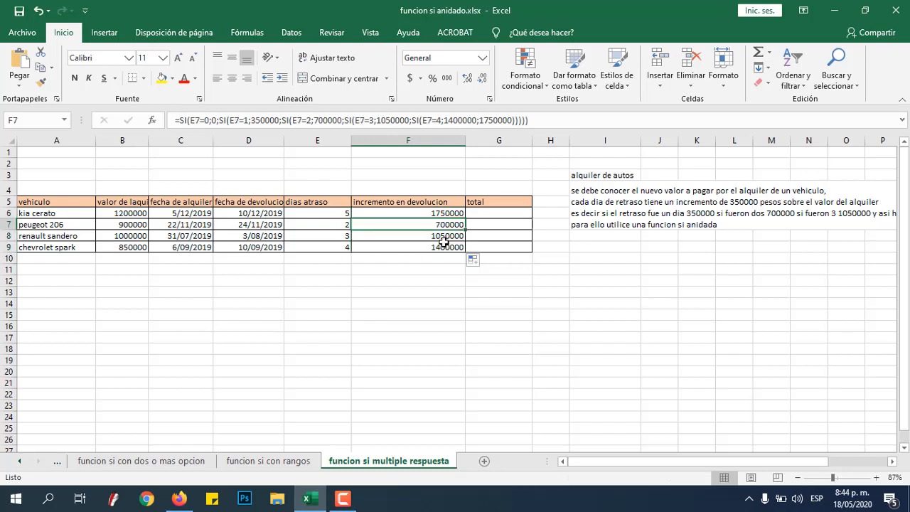
pyautogui.click(443, 238)
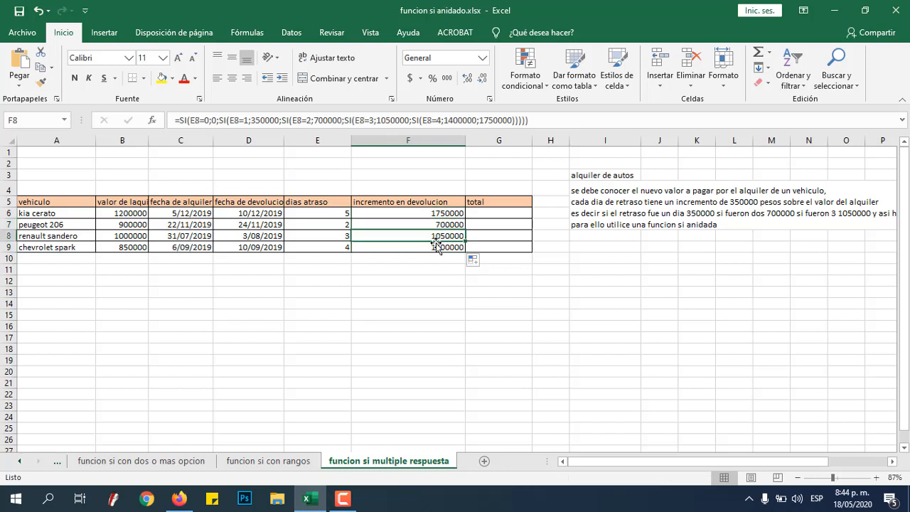
pyautogui.click(450, 254)
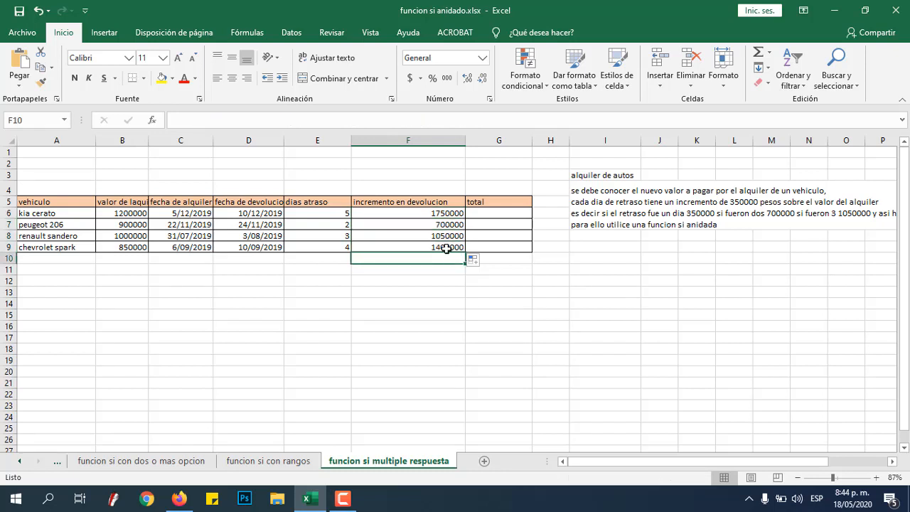
pyautogui.click(446, 248)
# - Test the increment formula by setting the days late in E9 to 0, and undo that change
pyautogui.click(345, 247)
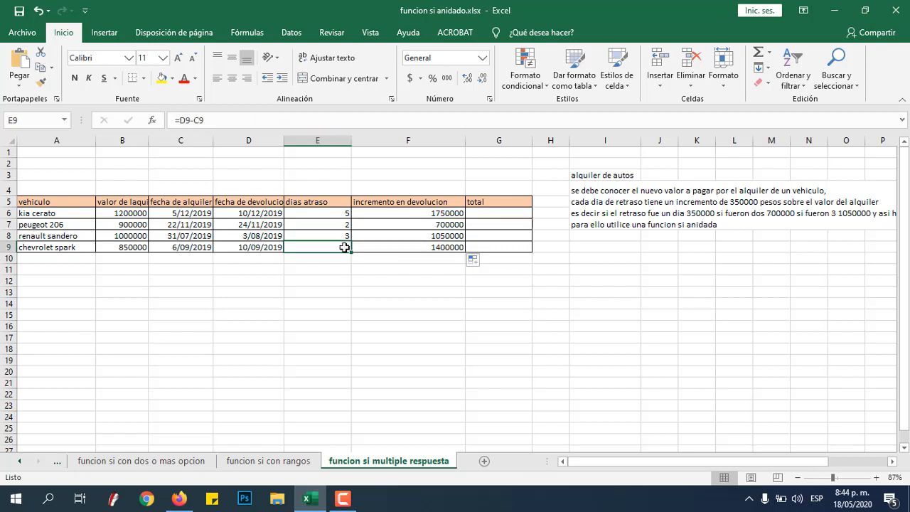
pyautogui.write('0')
pyautogui.press('Return')
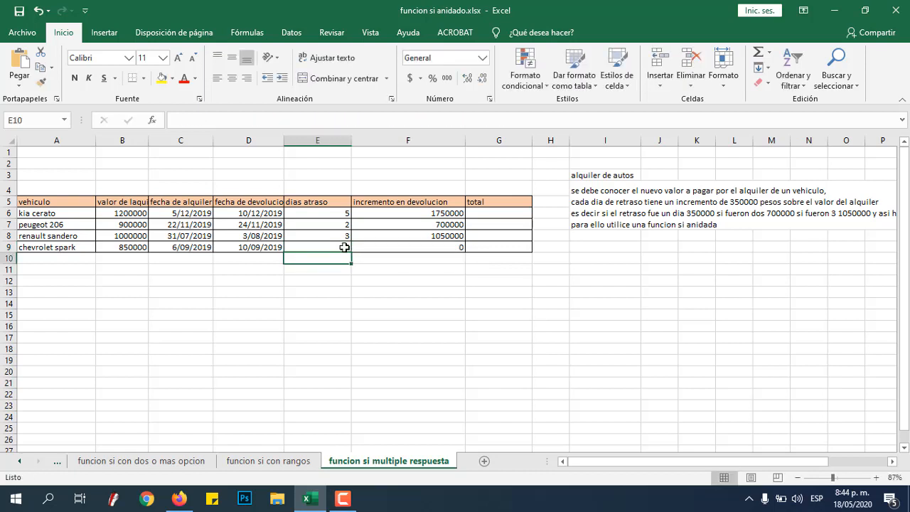
pyautogui.click(344, 247)
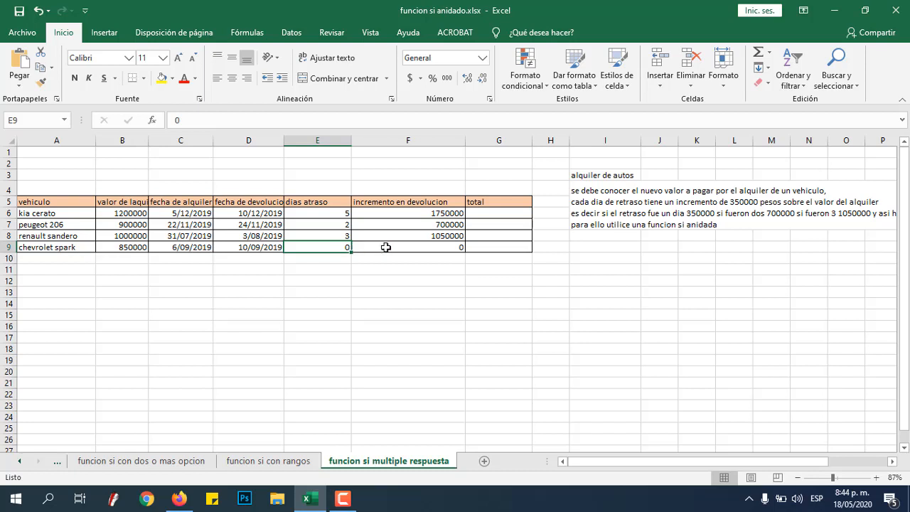
pyautogui.hotkey('ctrl', 'z')
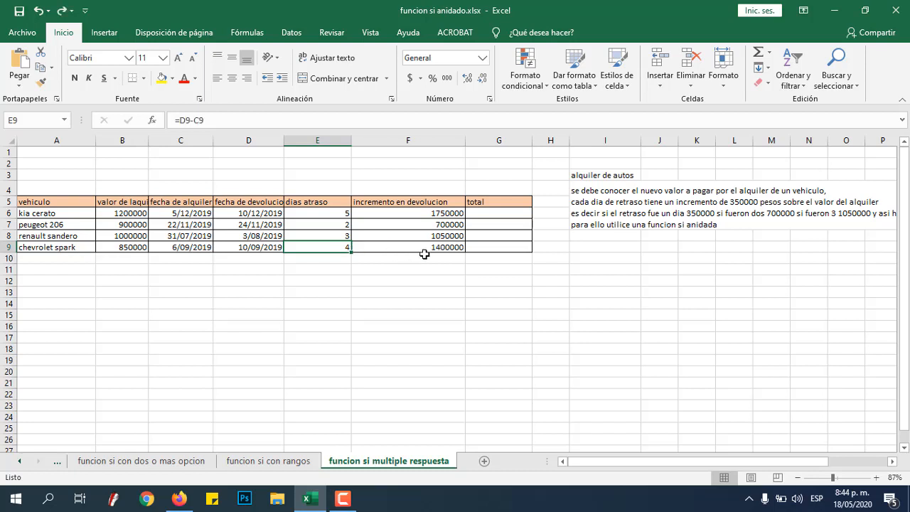
# - Calculate the total in G6 with the formula =B6+F6 and fill it down through G9
pyautogui.click(507, 214)
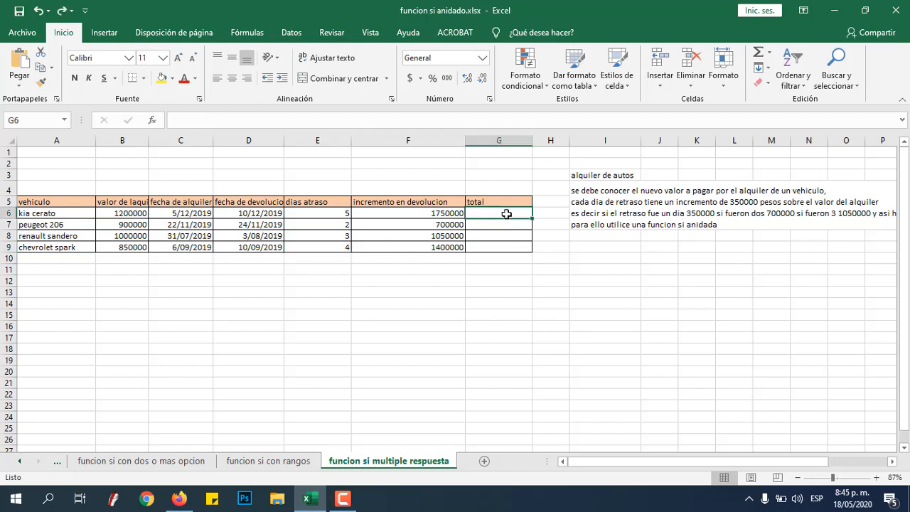
pyautogui.write('=')
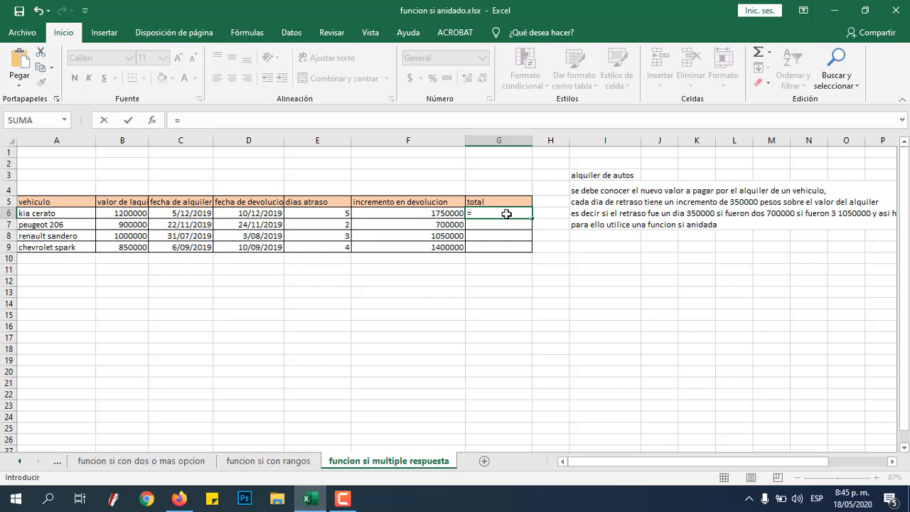
pyautogui.click(135, 214)
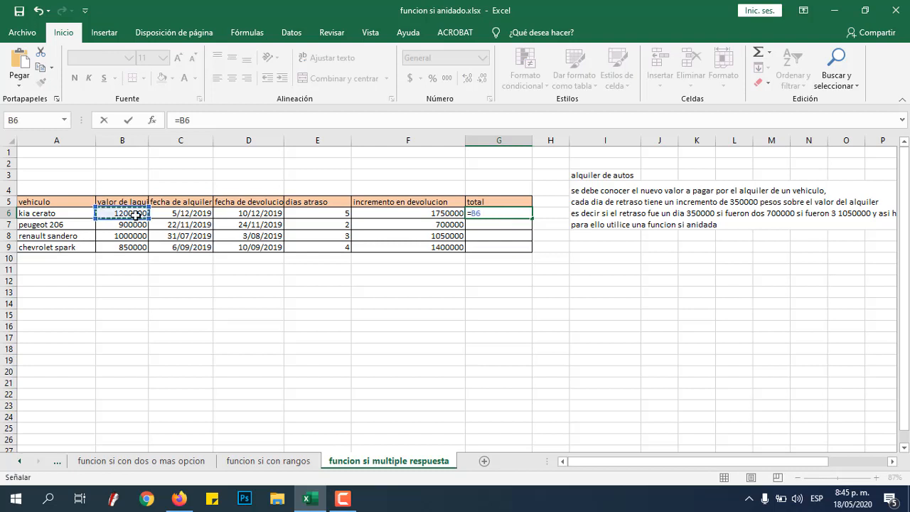
pyautogui.write('+')
pyautogui.click(395, 214)
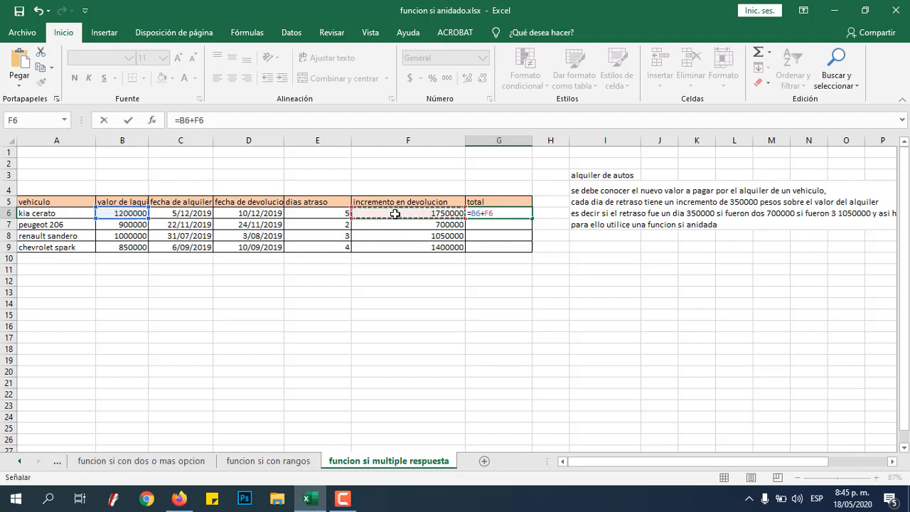
pyautogui.press('Return')
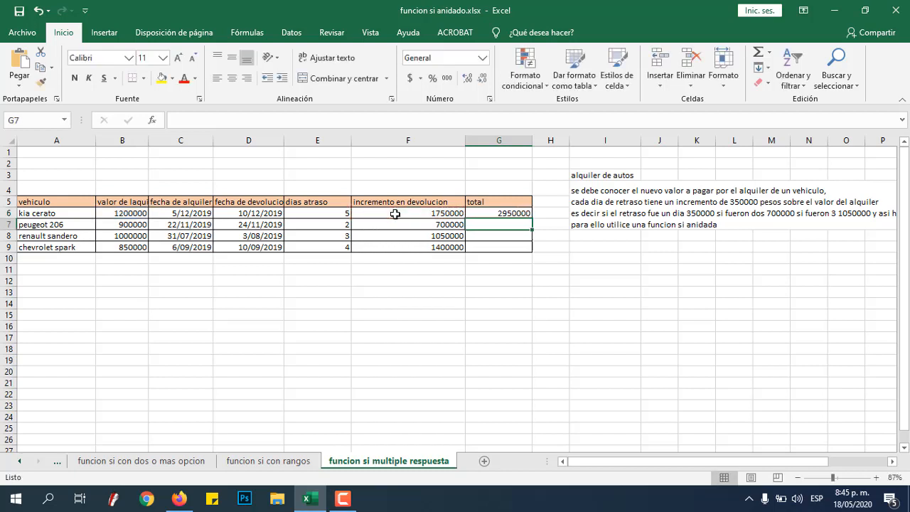
pyautogui.click(525, 213)
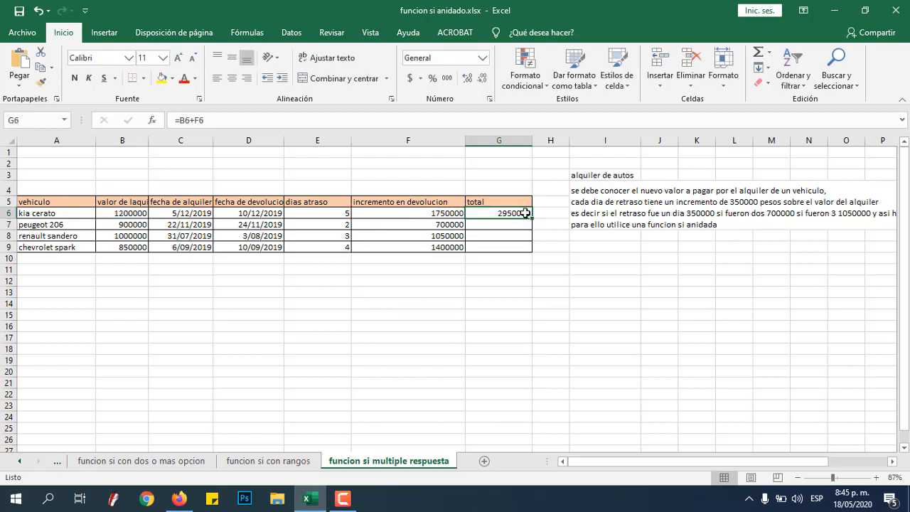
pyautogui.moveTo(532, 219); pyautogui.dragTo(535, 253)
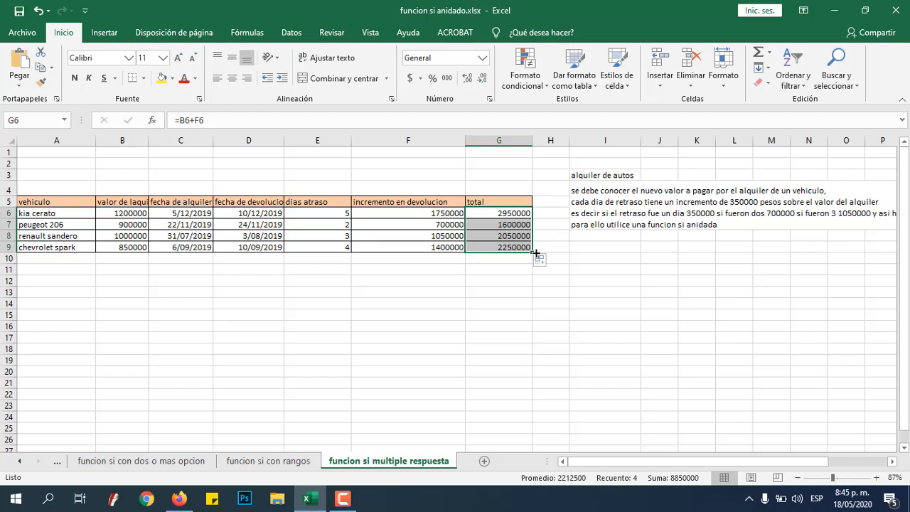
# - Review the totals in G6:G9 and the nested SI formula behind the increment in F6
pyautogui.click(441, 322)
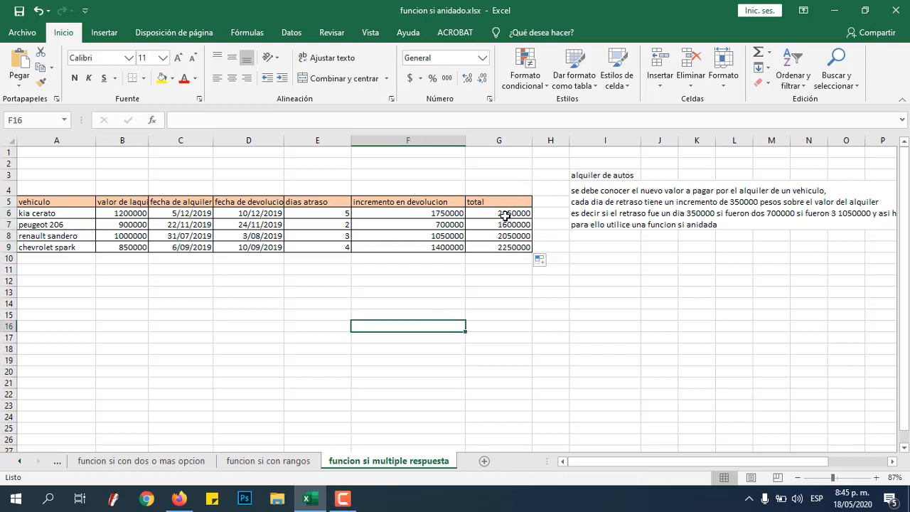
pyautogui.moveTo(505, 215); pyautogui.dragTo(506, 244)
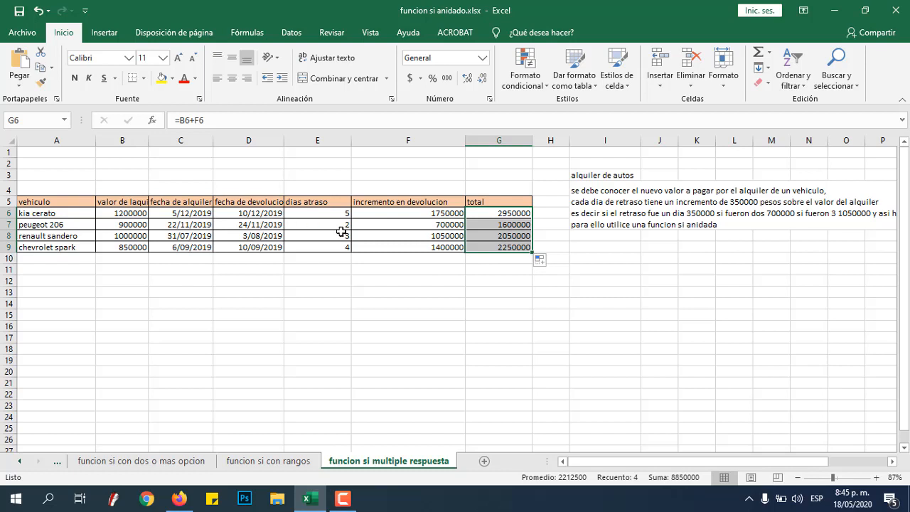
pyautogui.click(380, 349)
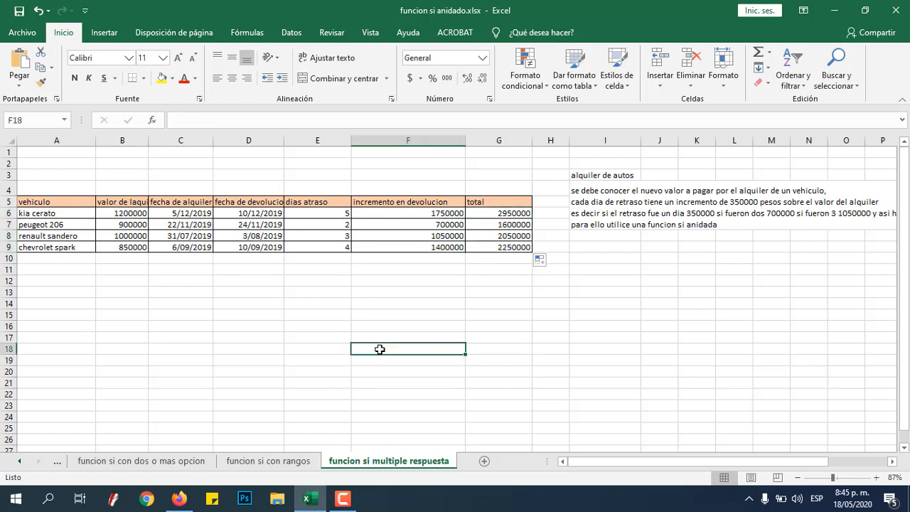
pyautogui.click(499, 214)
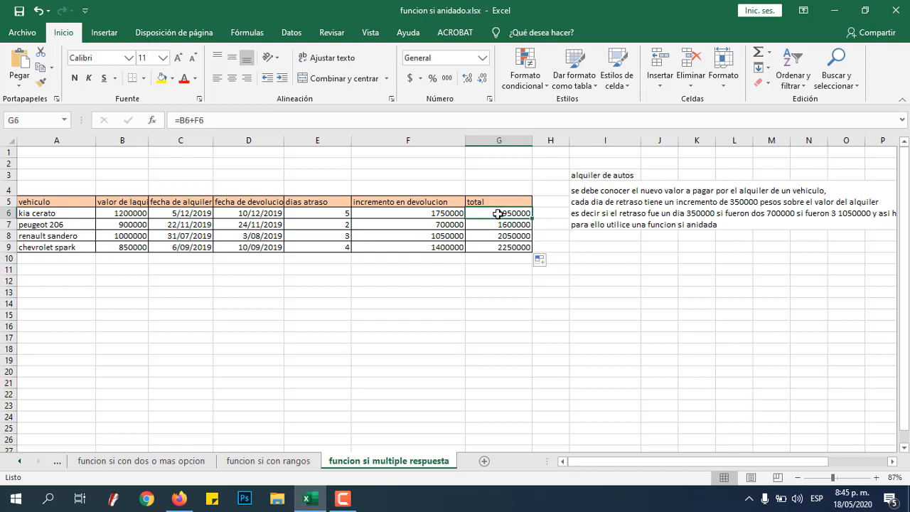
pyautogui.click(424, 213)
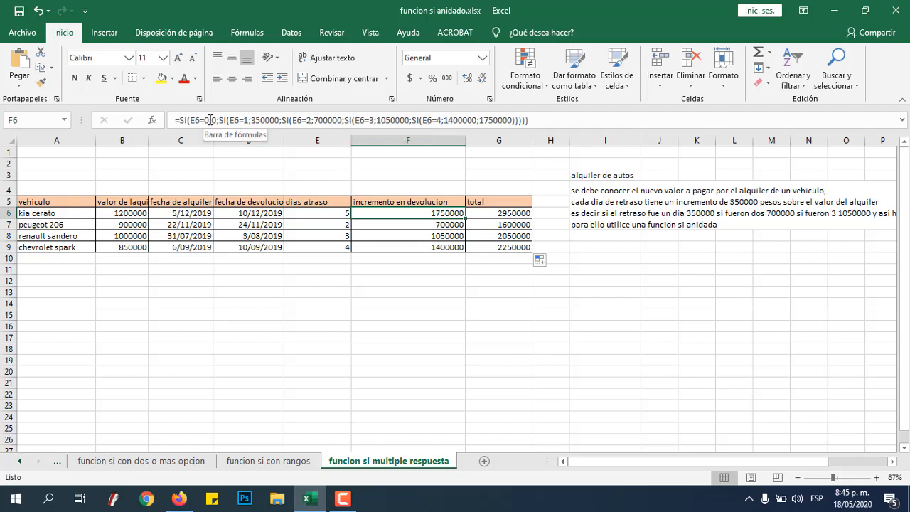
pyautogui.click(365, 332)
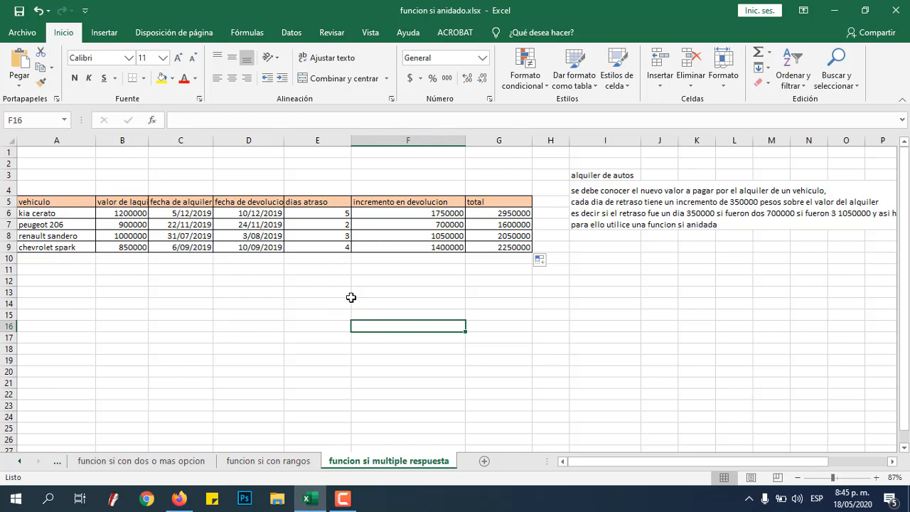
# - On the funcion si con rangos sheet, widen the resultado column and begin the D5 formula with =si(y(
pyautogui.click(303, 461)
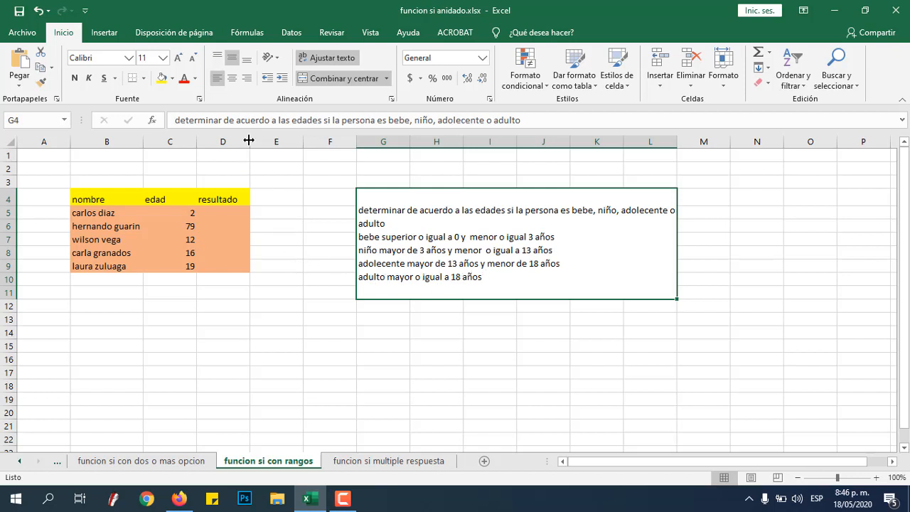
pyautogui.moveTo(249, 142); pyautogui.dragTo(341, 146)
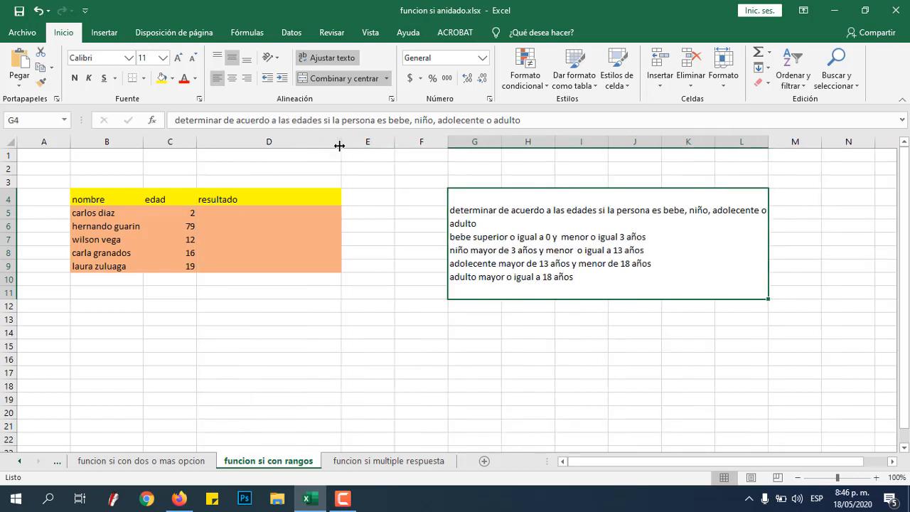
pyautogui.click(288, 214)
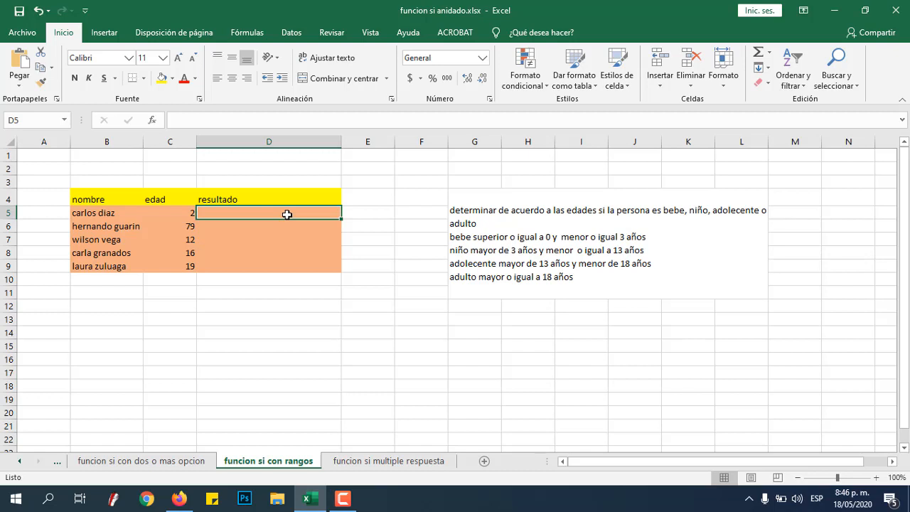
pyautogui.write('=')
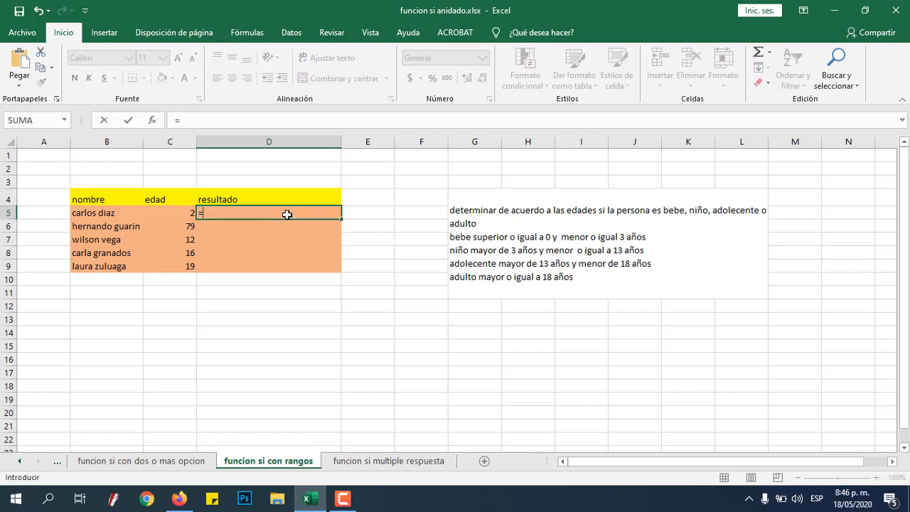
pyautogui.write('si')
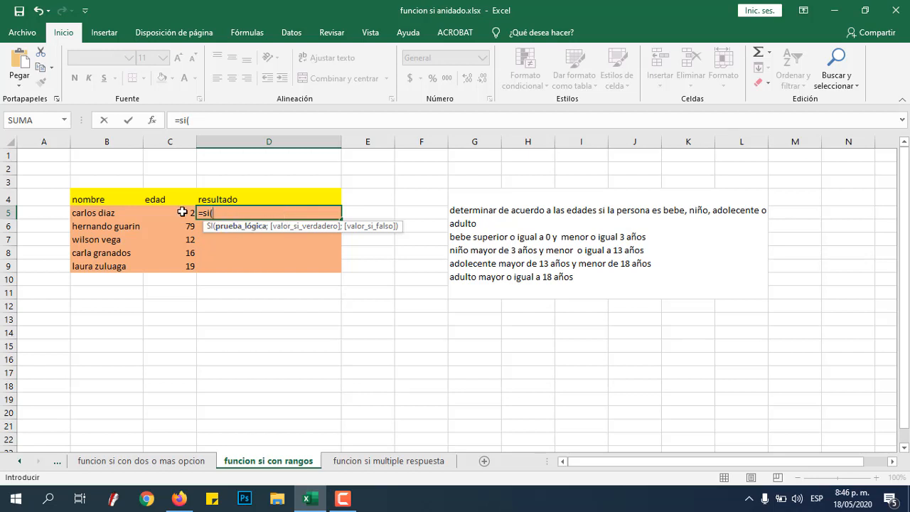
pyautogui.write('(')
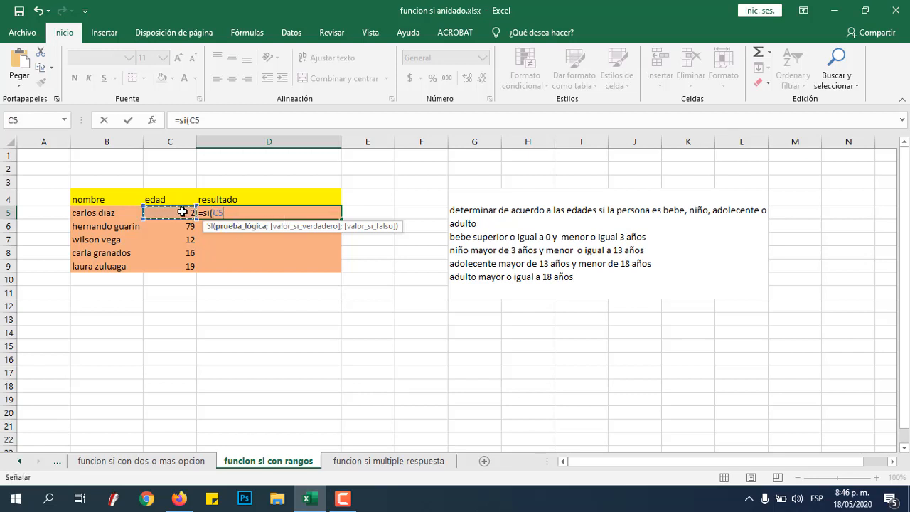
pyautogui.write('C')
pyautogui.press('BackSpace')
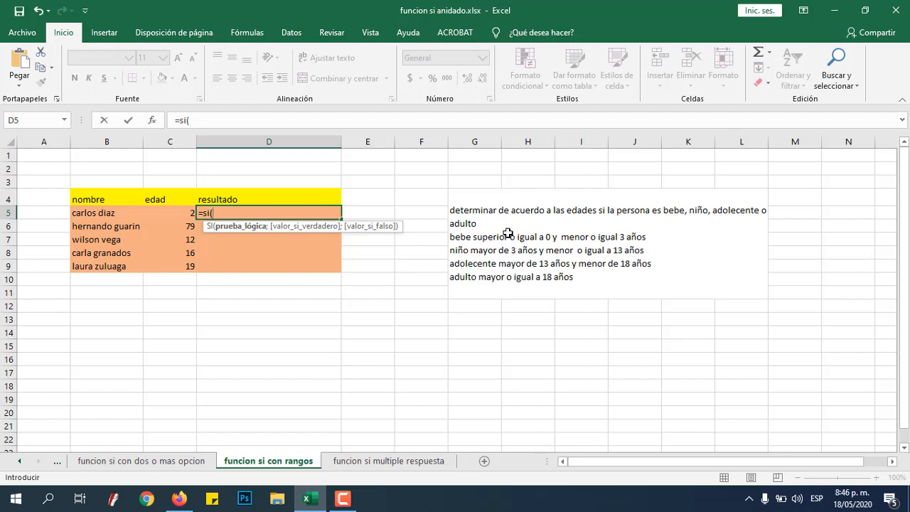
pyautogui.write('y(')
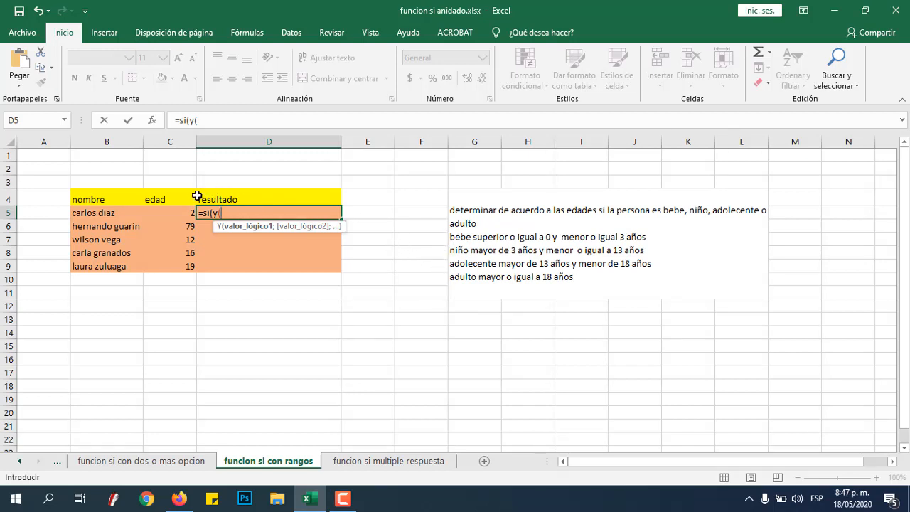
# - Continue the D5 formula with the conditions C5>=0;C5<3, close the Y function and add "bebe"; as the true result
pyautogui.click(185, 213)
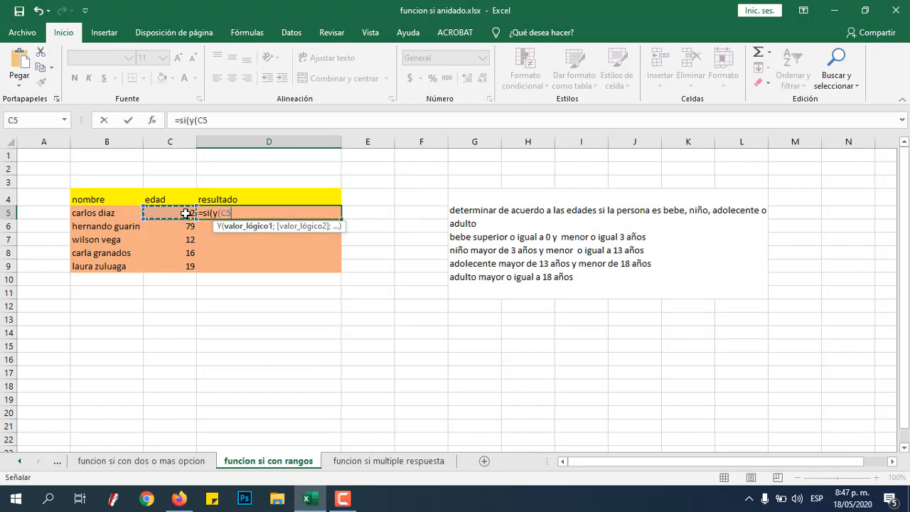
pyautogui.write('>')
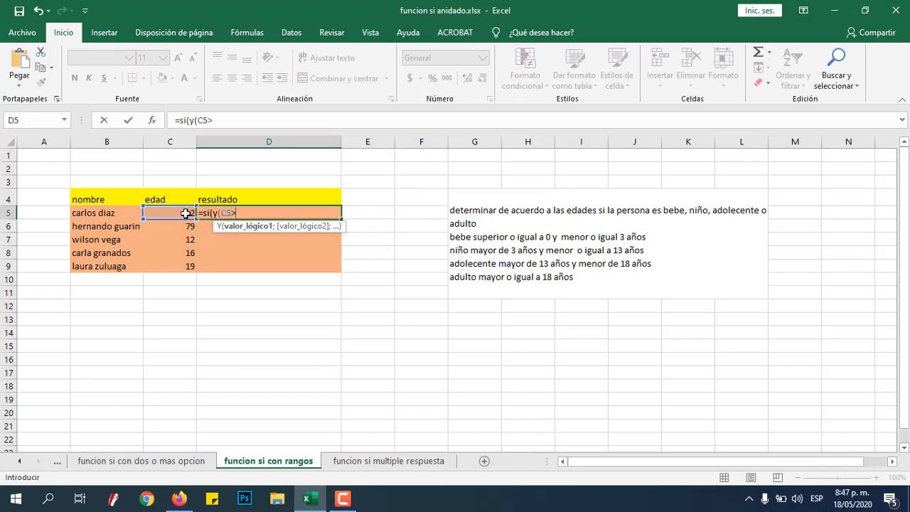
pyautogui.write('=0;')
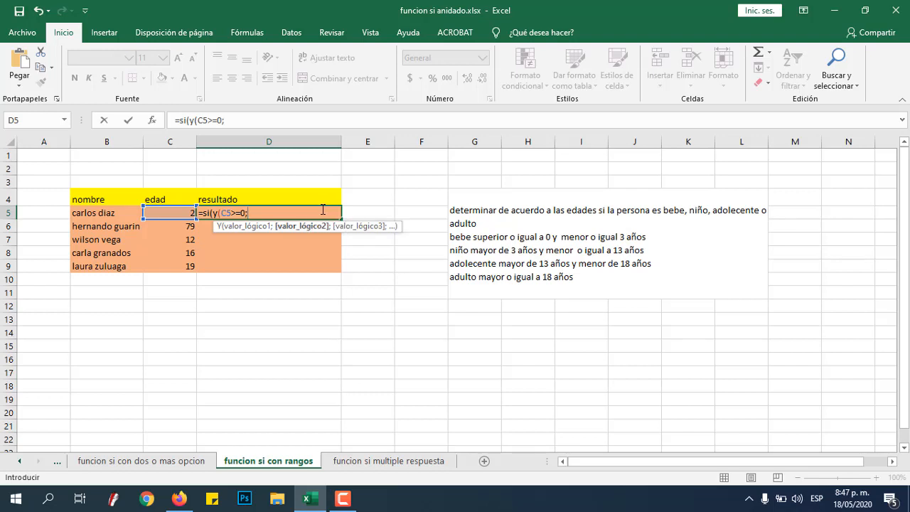
pyautogui.click(178, 212)
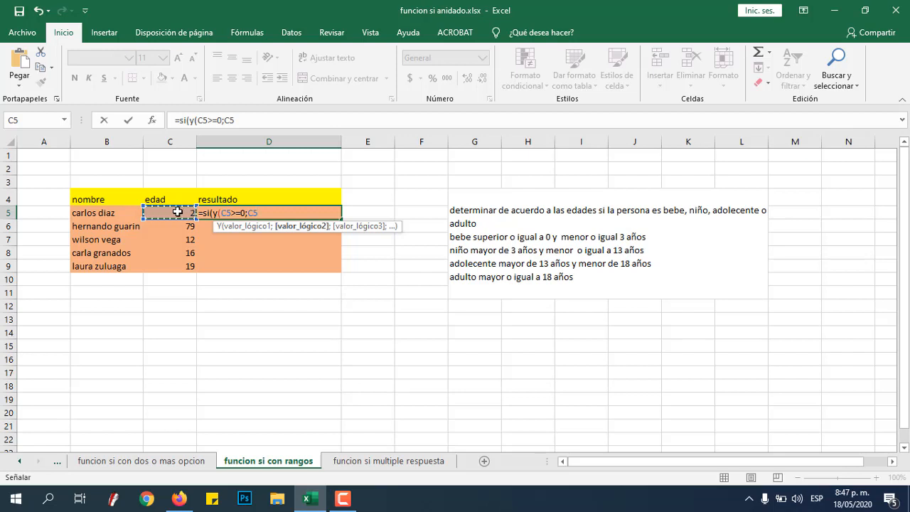
pyautogui.write('<3')
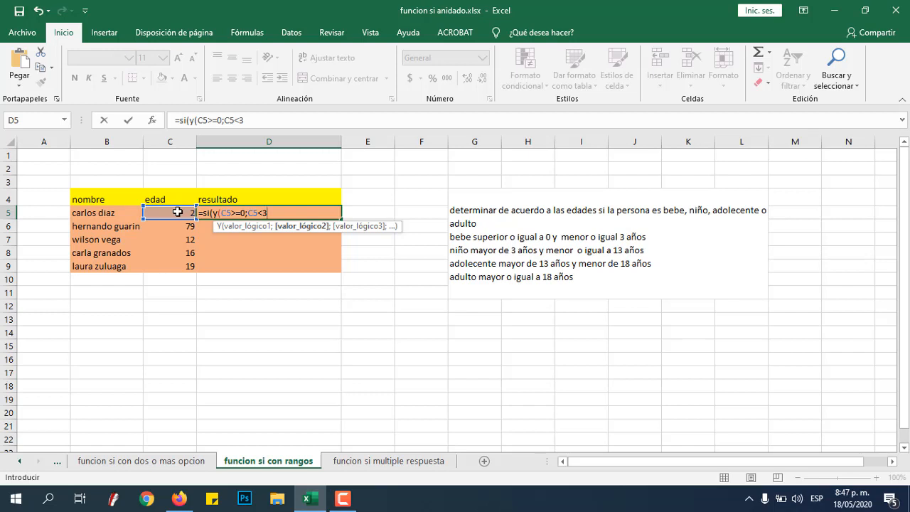
pyautogui.write(')')
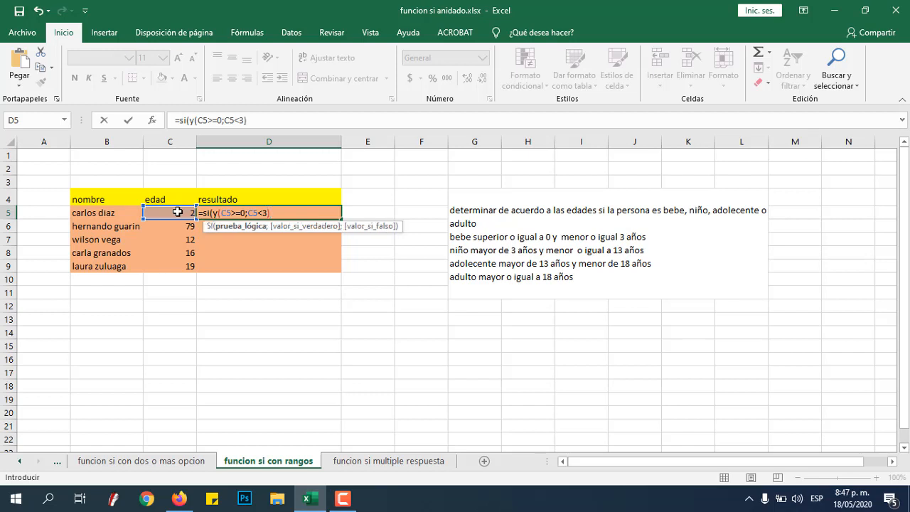
pyautogui.write(';')
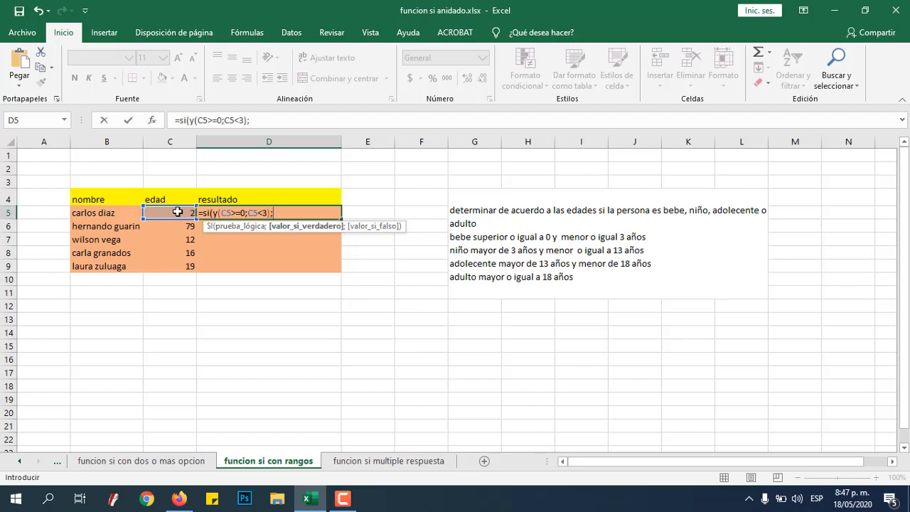
pyautogui.write('"bebe"')
pyautogui.write(';')
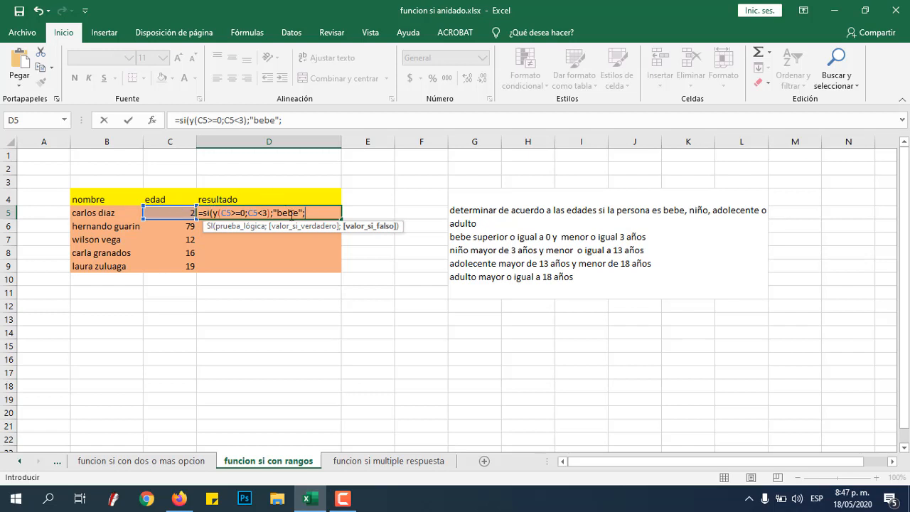
# - Nest a second SI in the D5 formula with the condition C5>3; and insert y( before that condition
pyautogui.write('si')
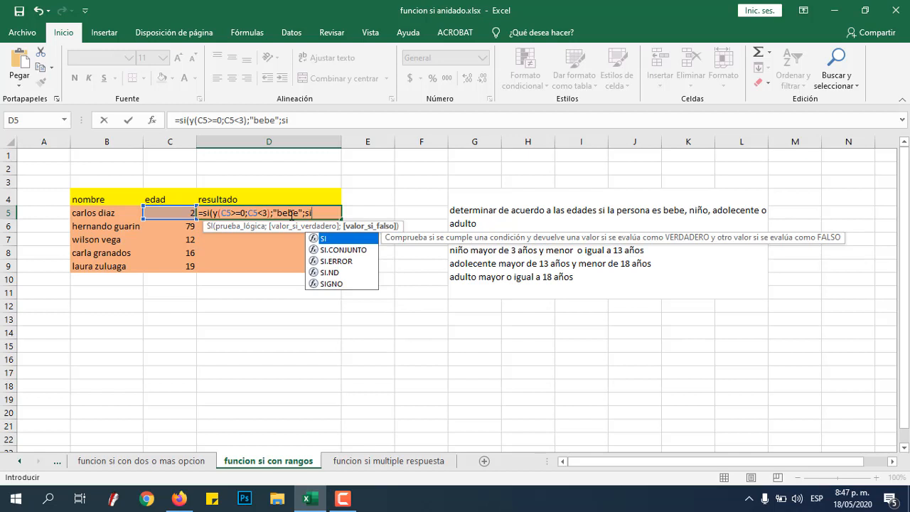
pyautogui.write('(')
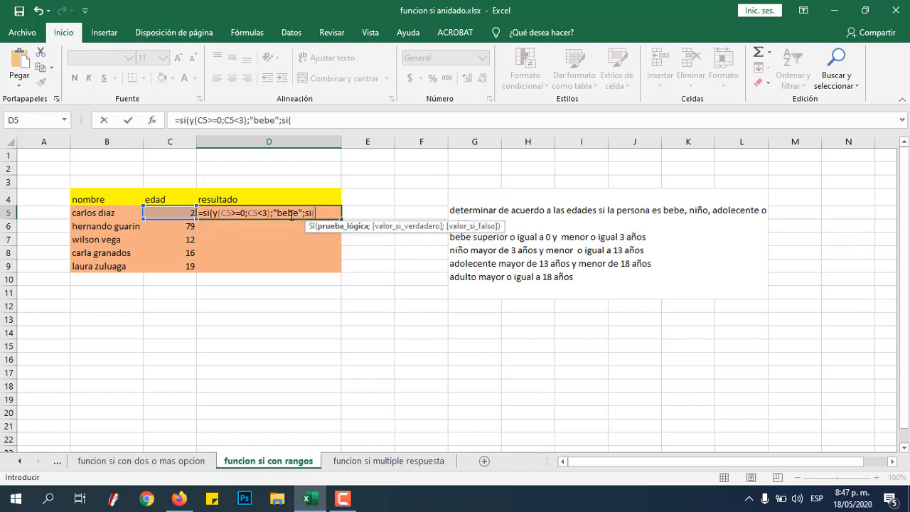
pyautogui.click(182, 212)
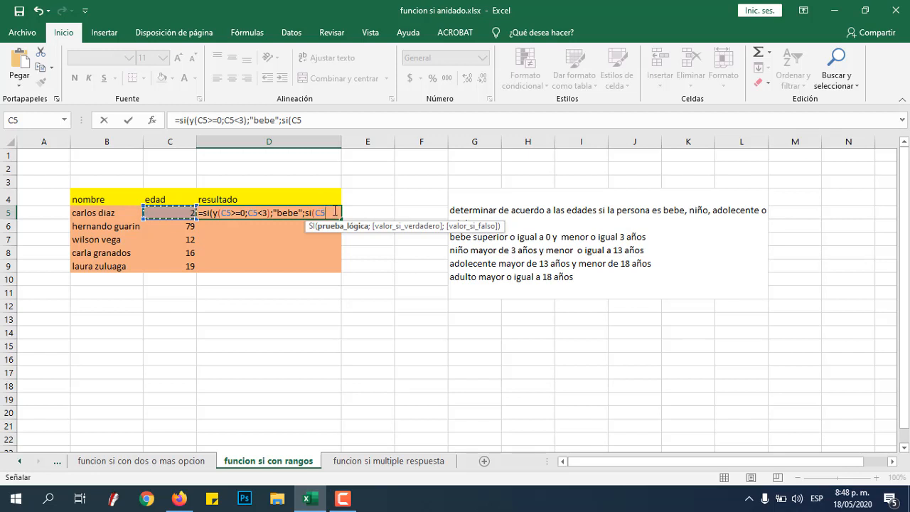
pyautogui.write('>3')
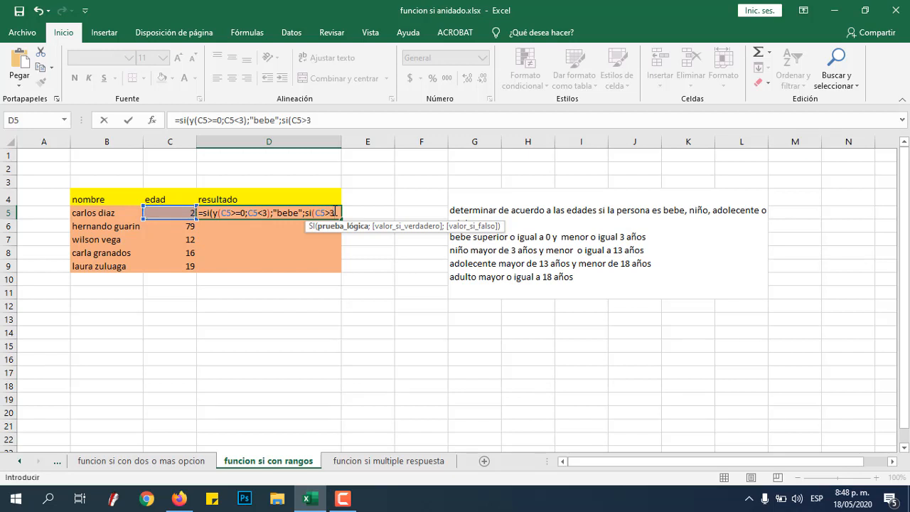
pyautogui.write(';')
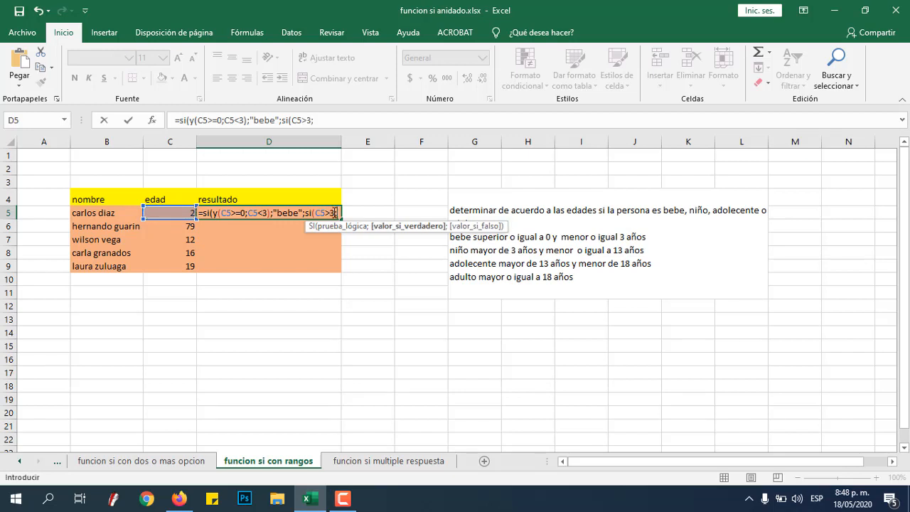
pyautogui.click(317, 213)
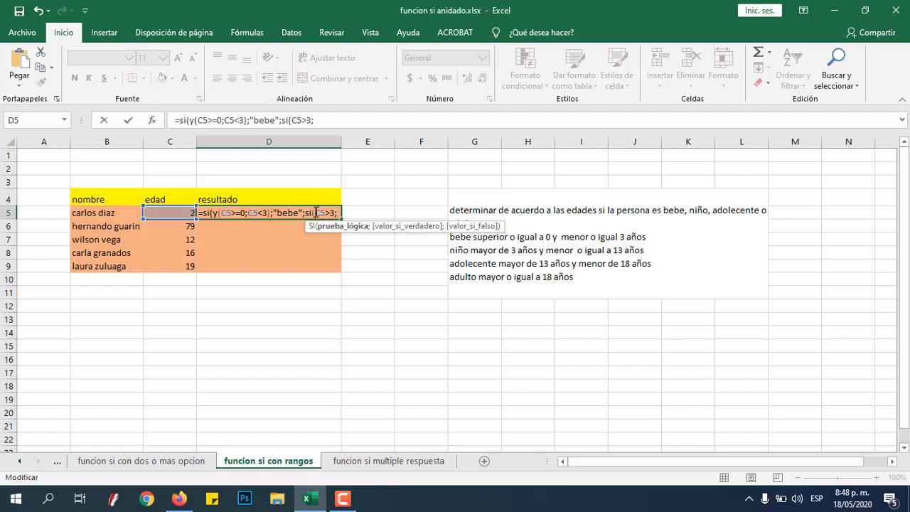
pyautogui.write('y(')
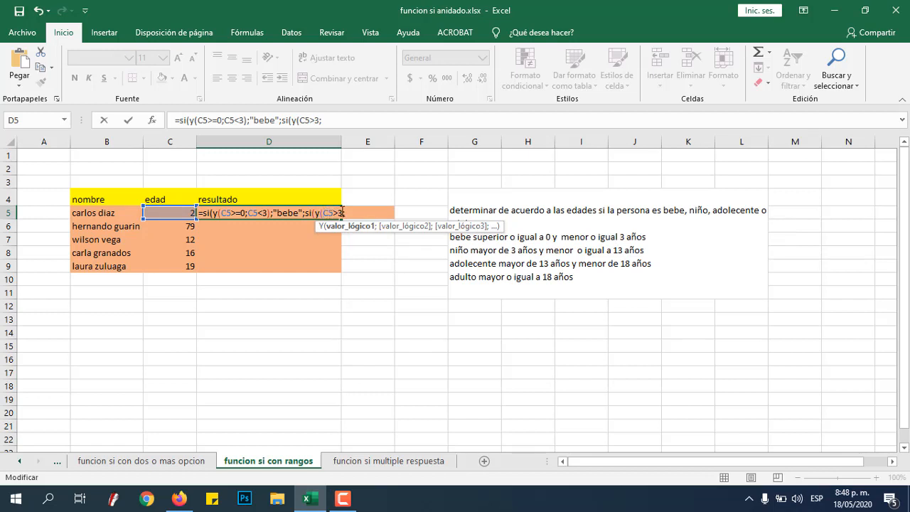
pyautogui.click(347, 212)
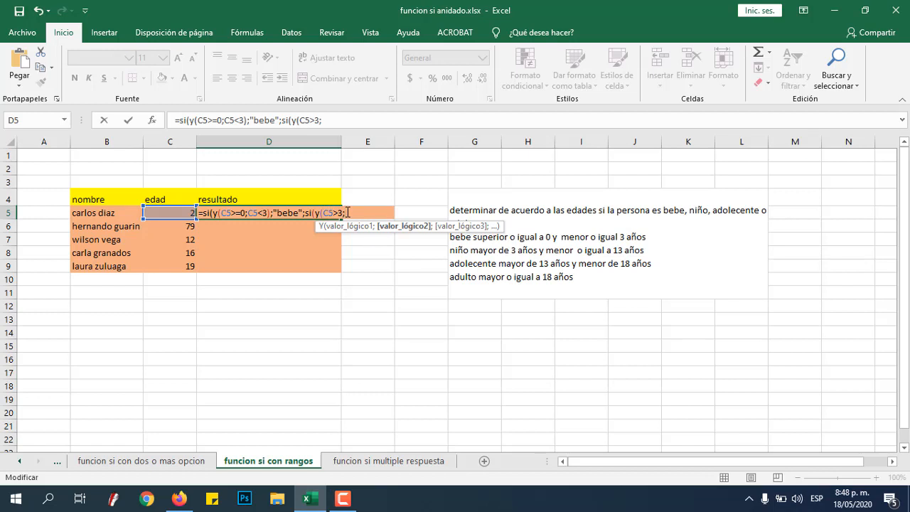
# - Complete the second Y test in the D5 formula with C5<=13 and add "niño"; as its true result
pyautogui.click(184, 214)
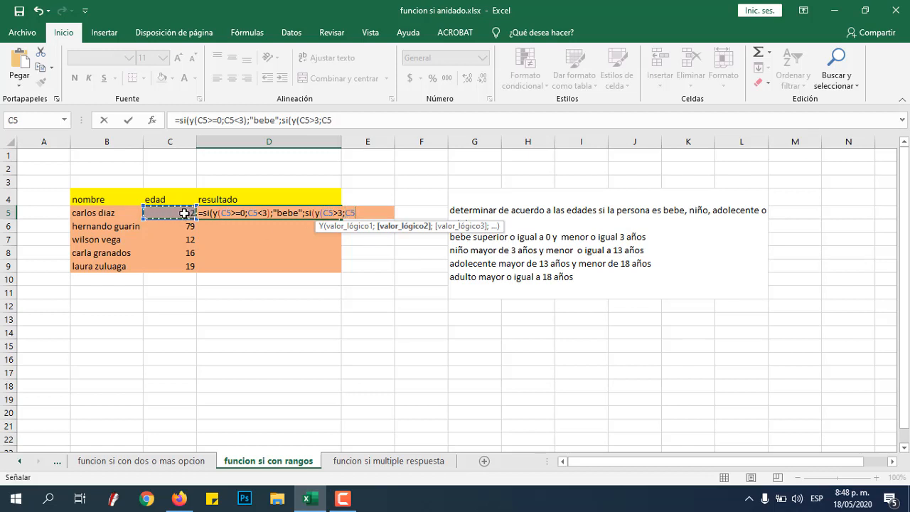
pyautogui.write('<=13')
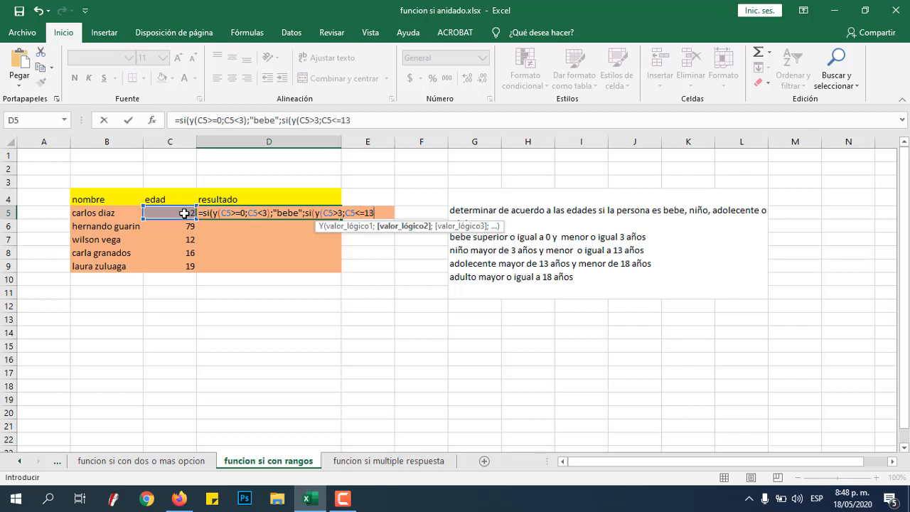
pyautogui.write(')')
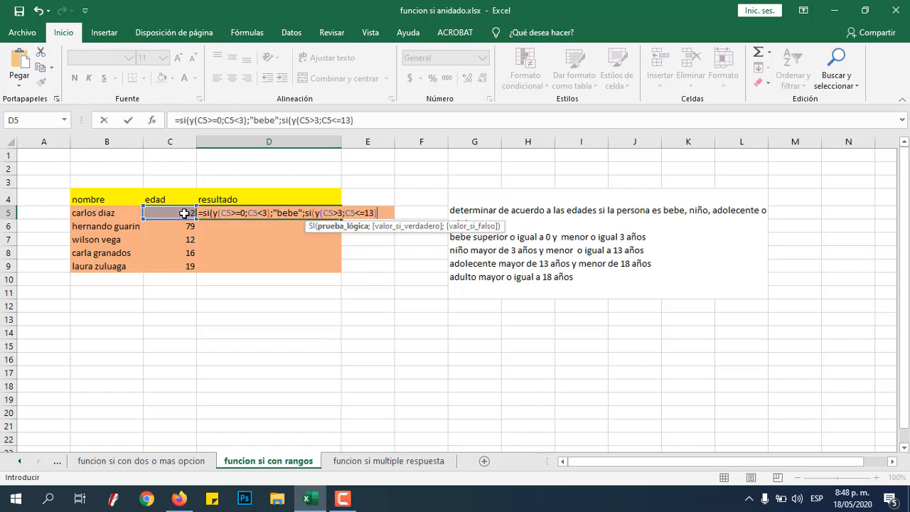
pyautogui.write(';')
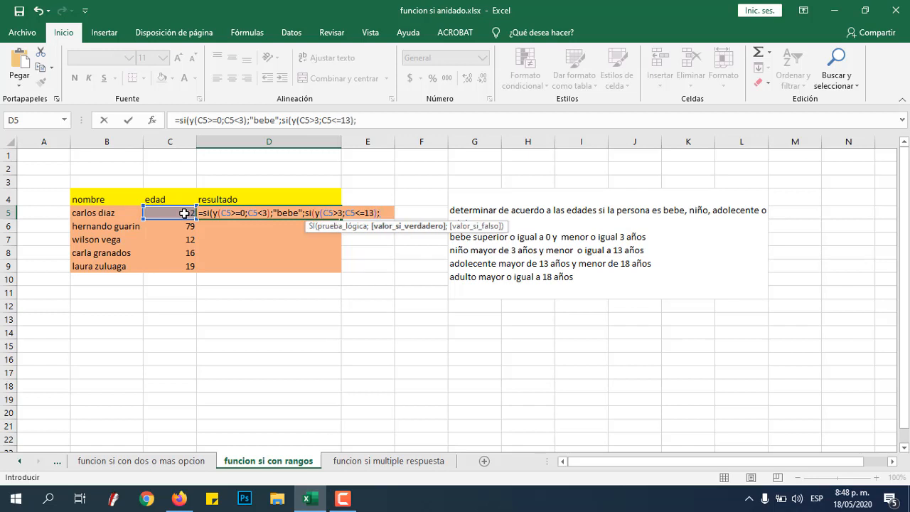
pyautogui.write('"niño')
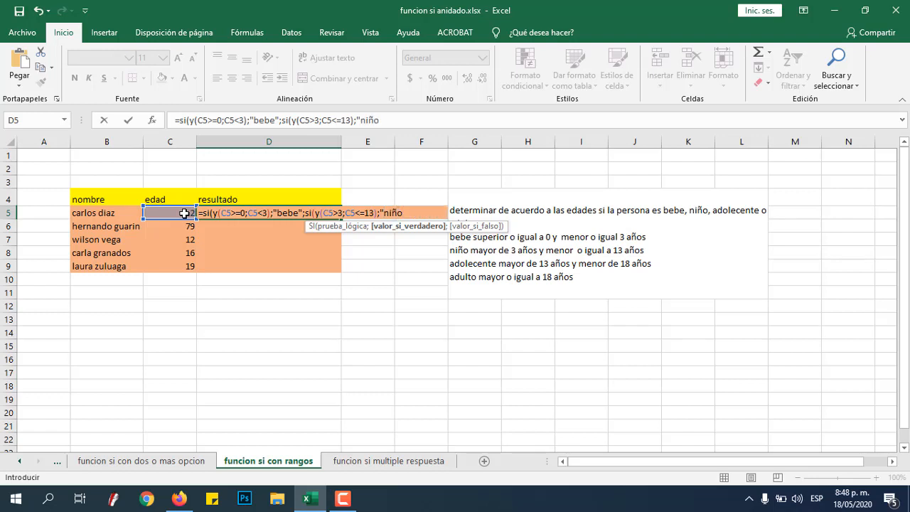
pyautogui.write('";')
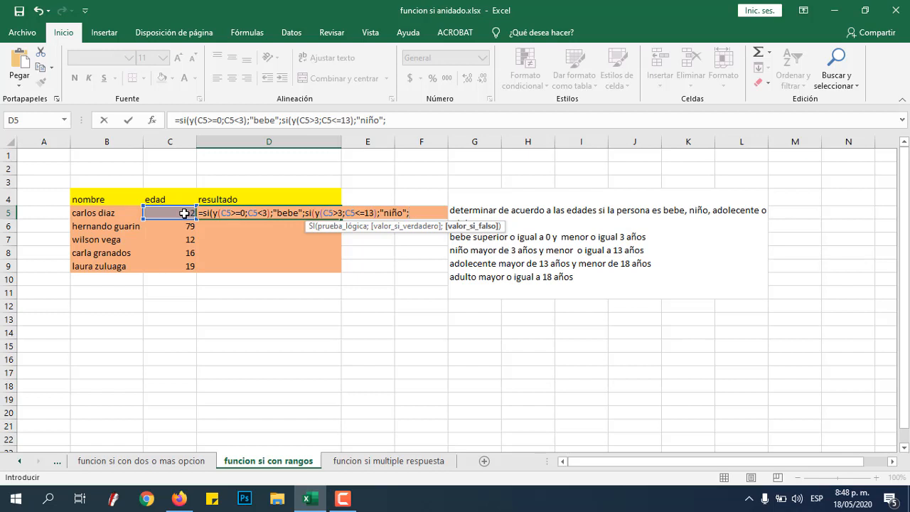
# - Nest a third SI in the D5 formula with the test y(C5>13;C5<18)
pyautogui.write('si')
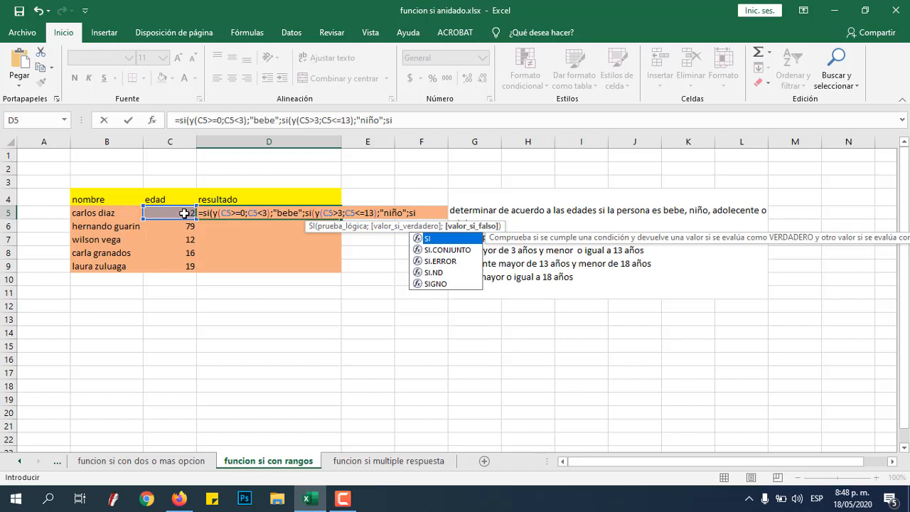
pyautogui.write('(')
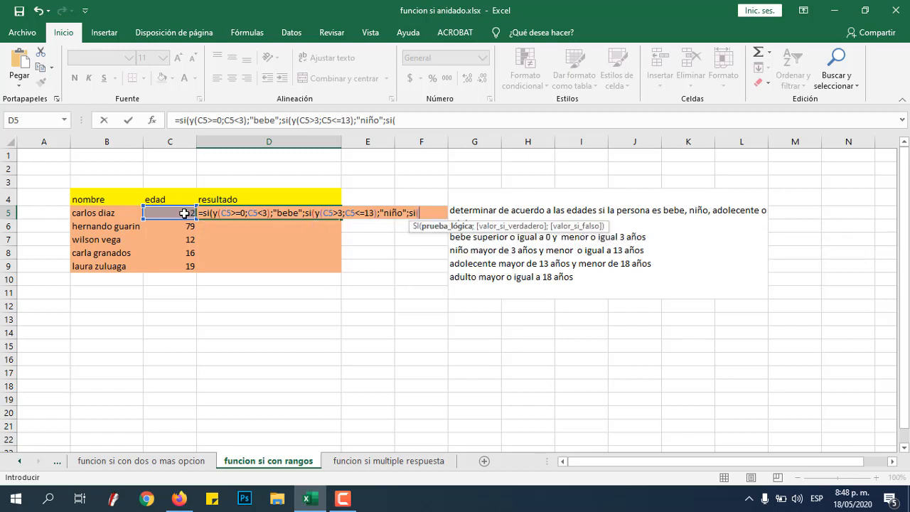
pyautogui.write('y(')
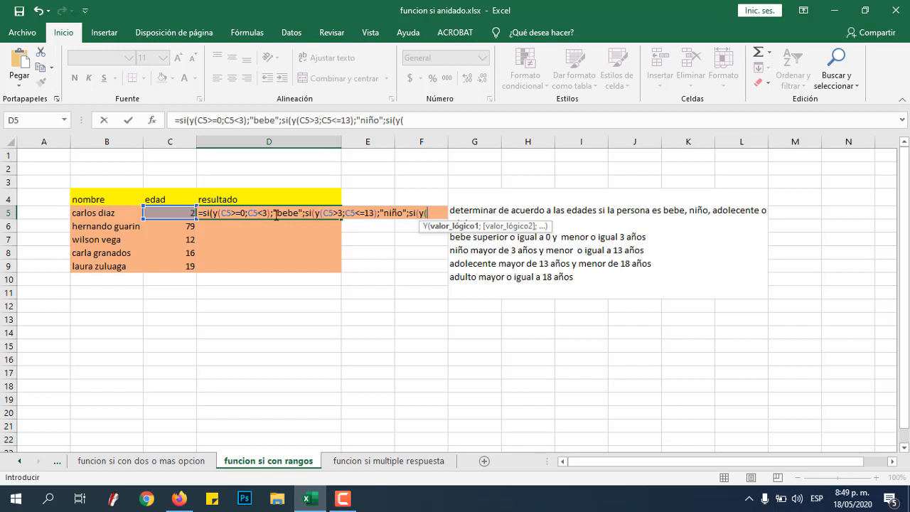
pyautogui.click(171, 213)
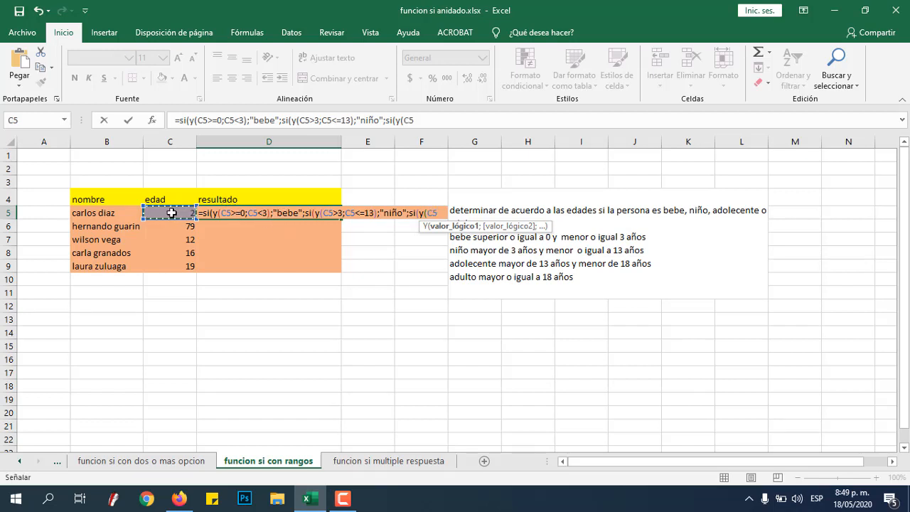
pyautogui.write('>')
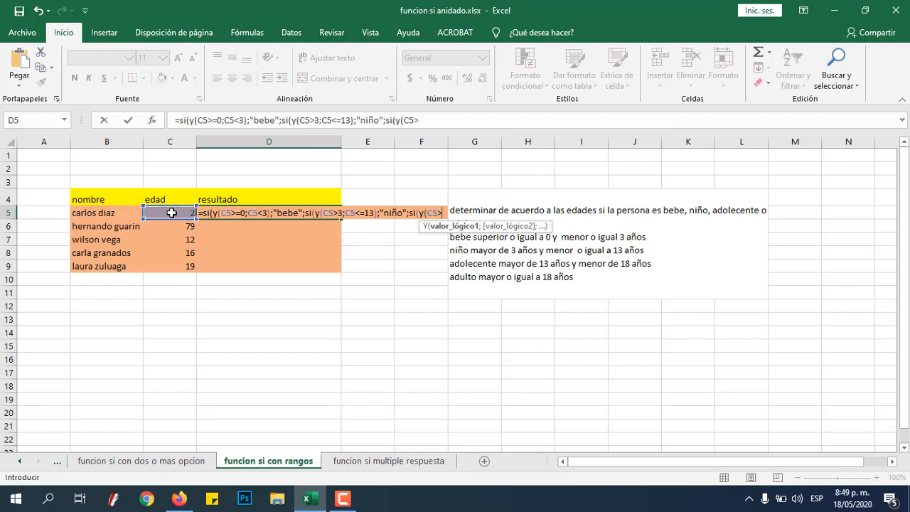
pyautogui.write('13')
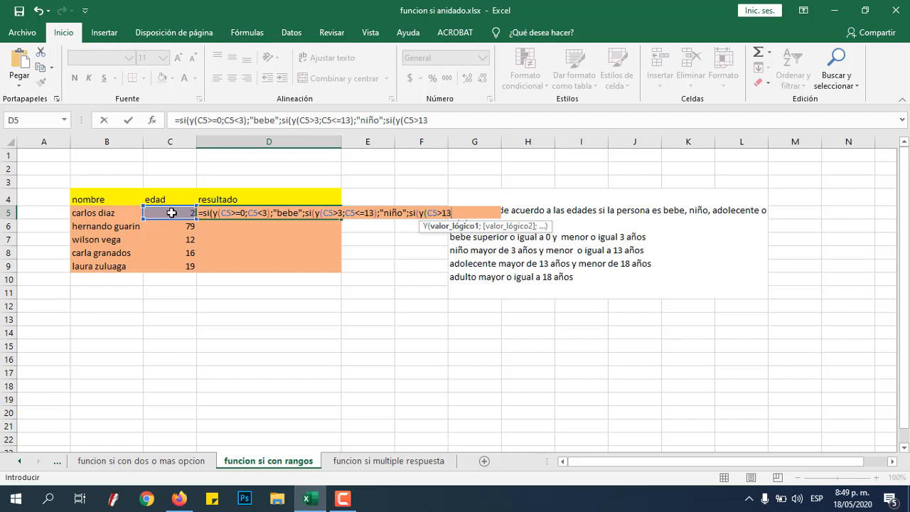
pyautogui.write(';')
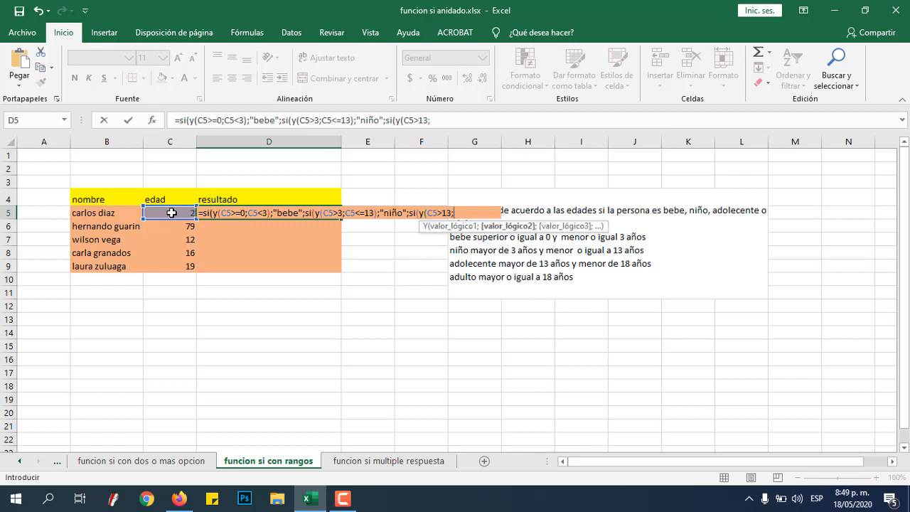
pyautogui.click(171, 212)
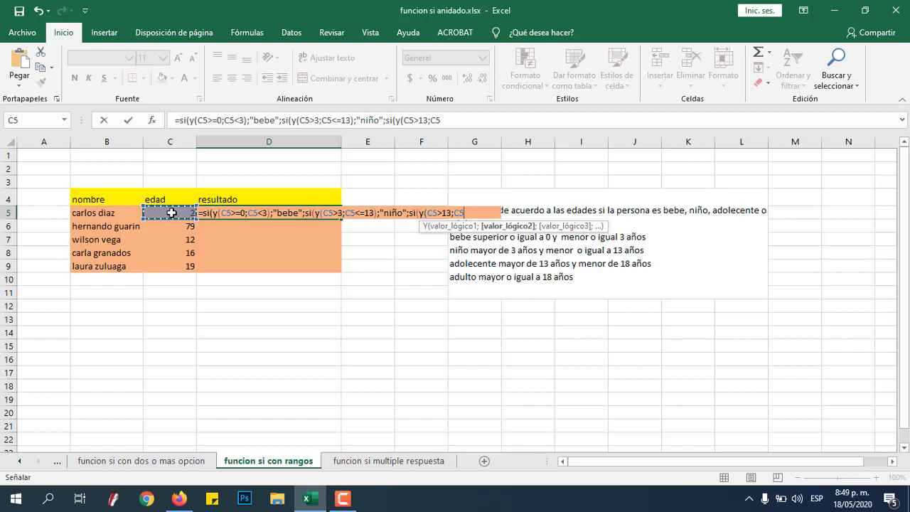
pyautogui.write('<')
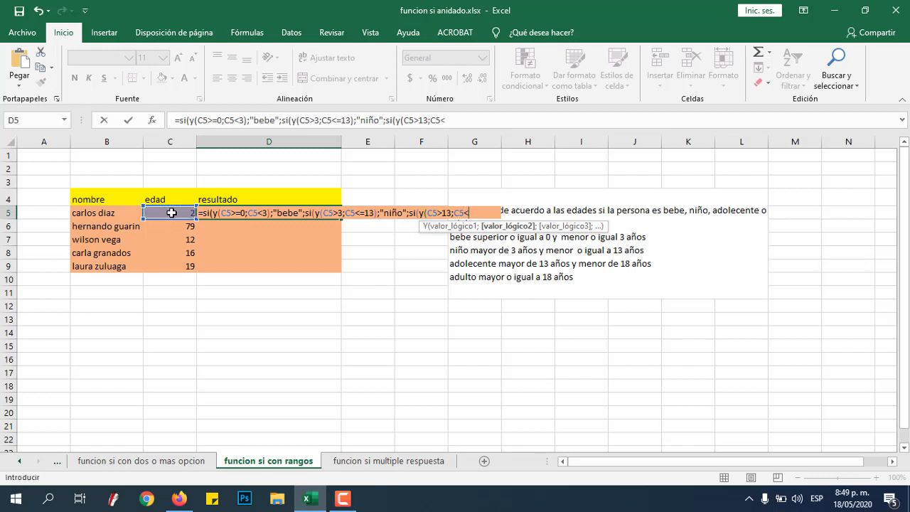
pyautogui.write('18)')
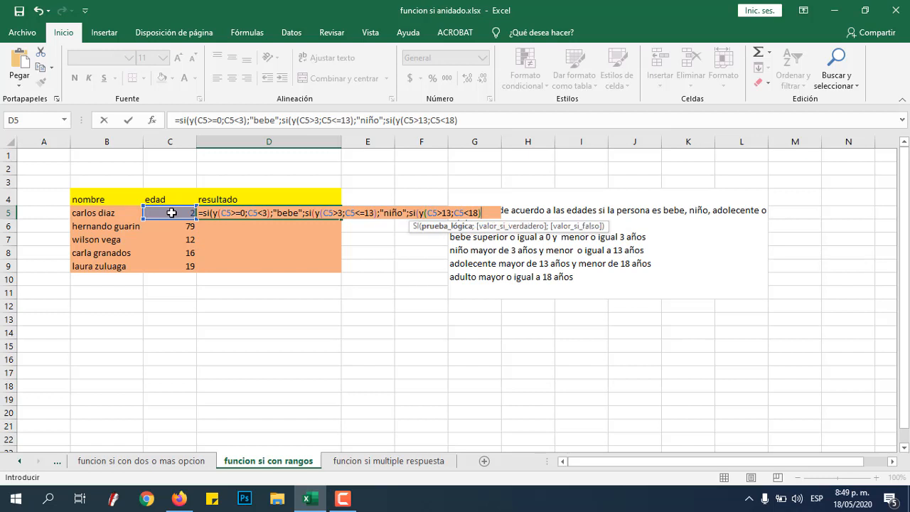
# - Finish the D5 formula with "adolecente" as the third true result and "adulto" as the false result, close all three SI functions and enter it
pyautogui.write(';')
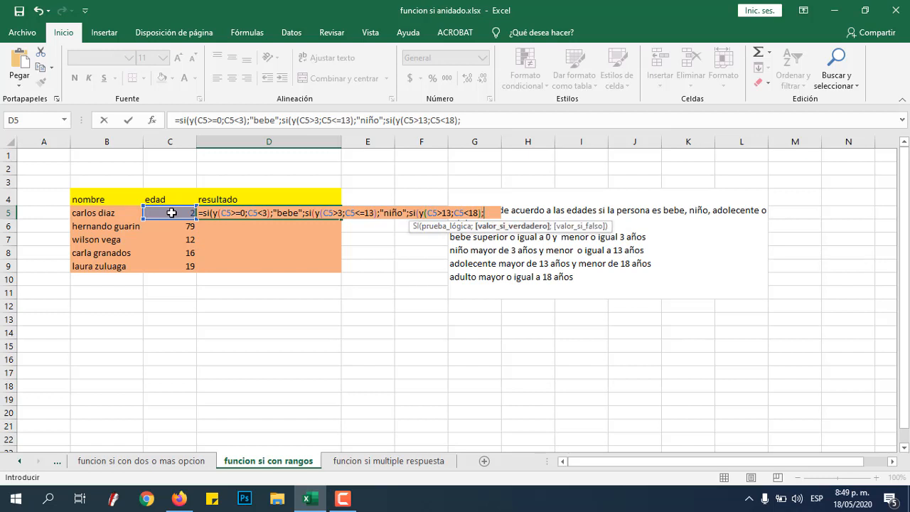
pyautogui.write('"adolece')
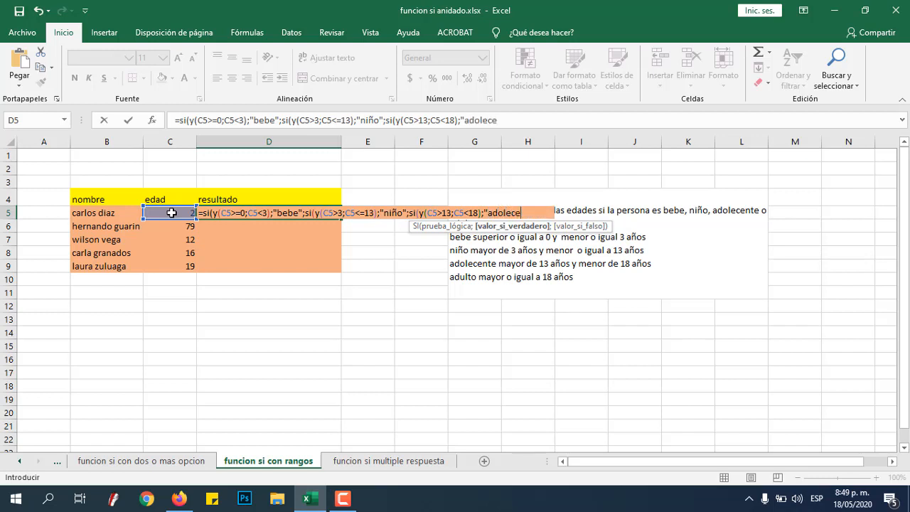
pyautogui.write('nte";')
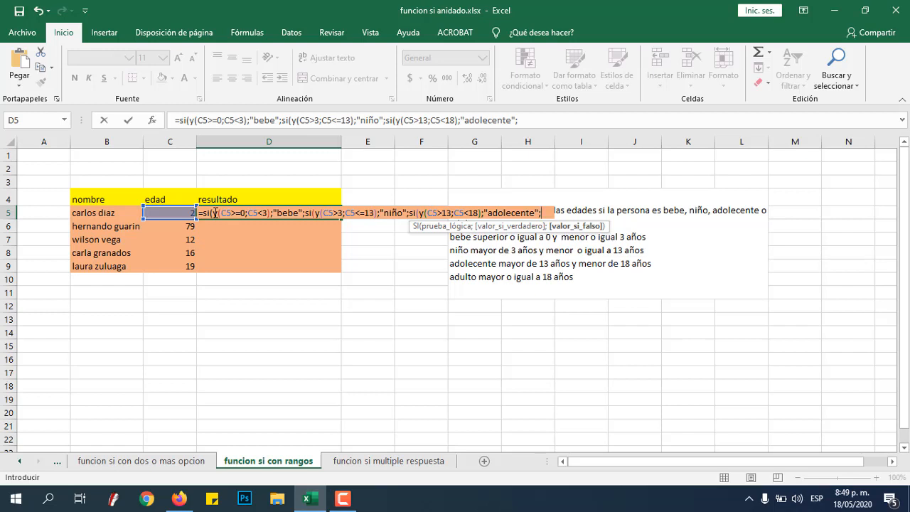
pyautogui.write('"adulto')
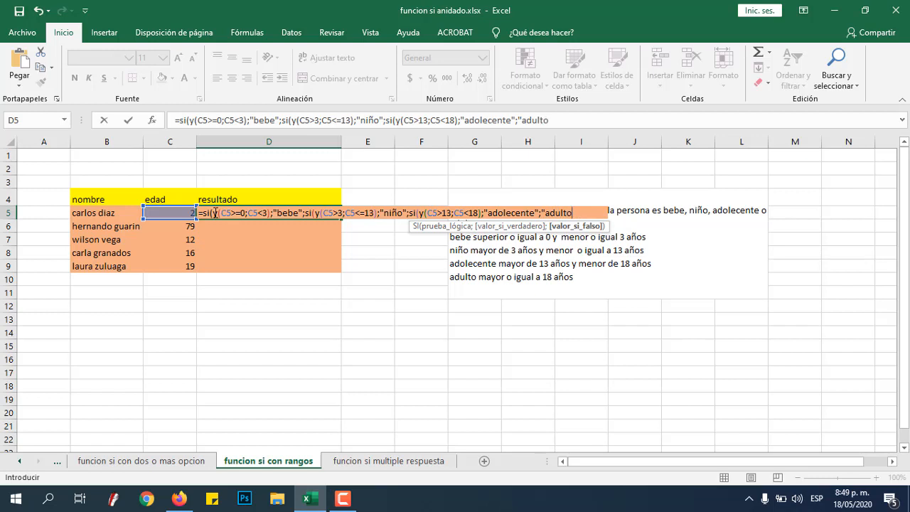
pyautogui.write('")')
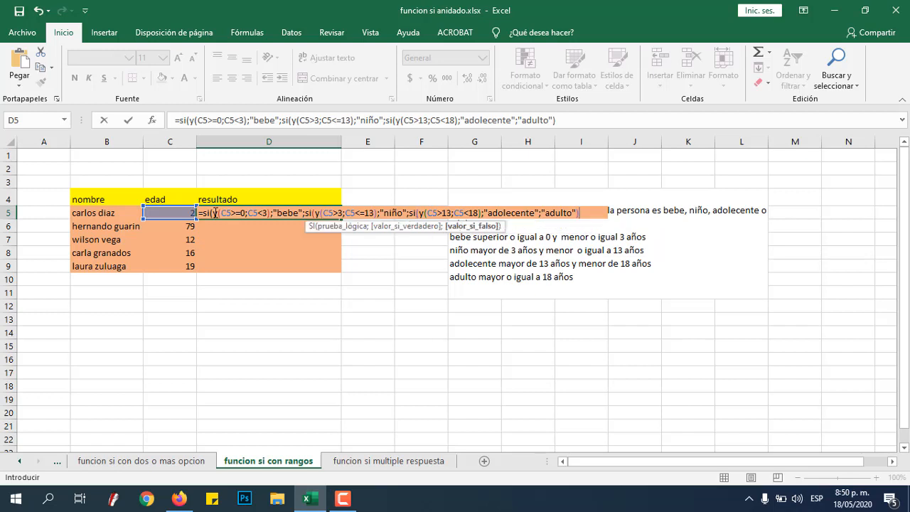
pyautogui.write(')')
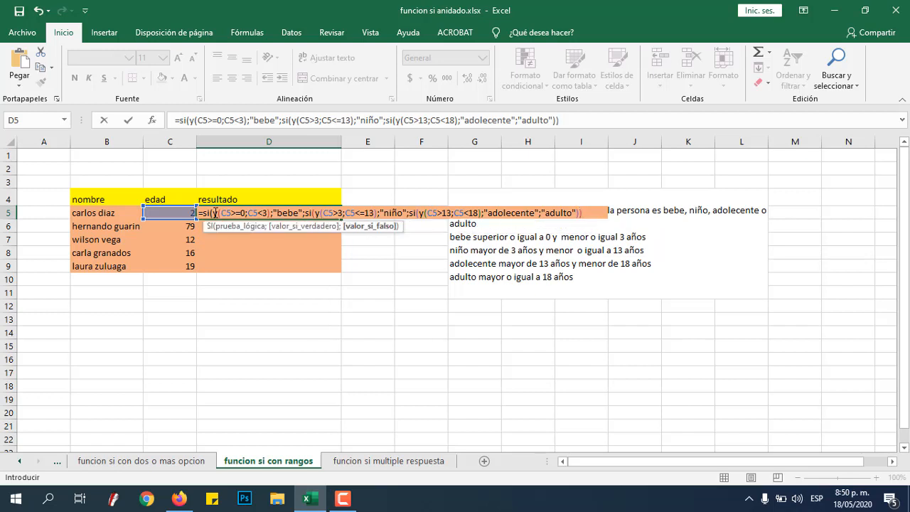
pyautogui.write(')')
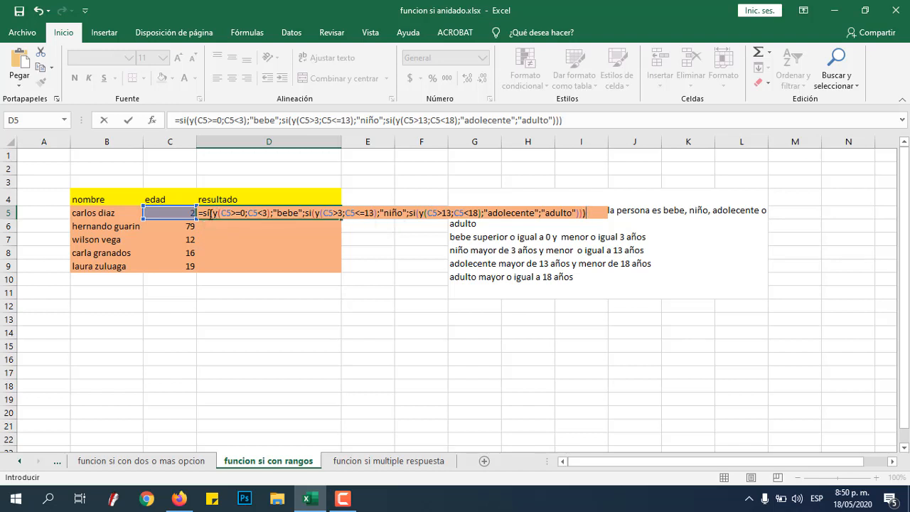
pyautogui.press('Return')
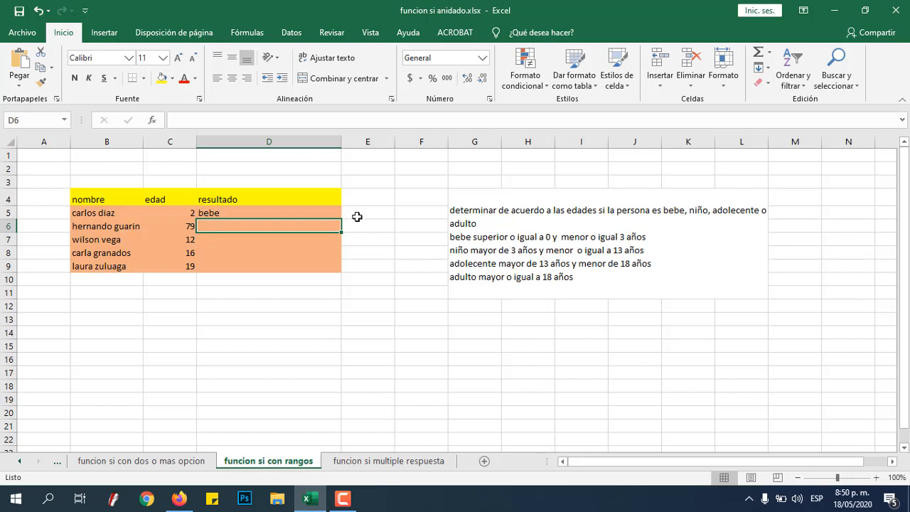
# - Copy the D5 formula down through D9 and check the filled results against the ages
pyautogui.click(242, 212)
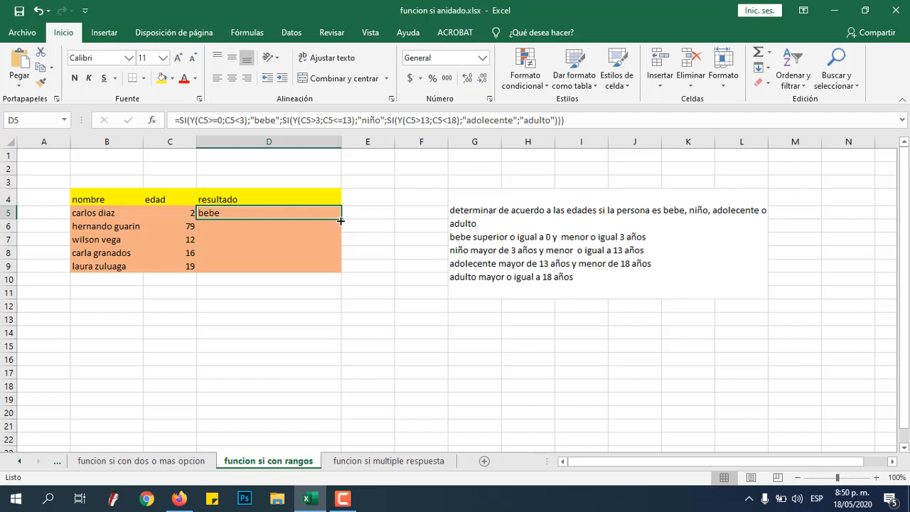
pyautogui.doubleClick(341, 219)
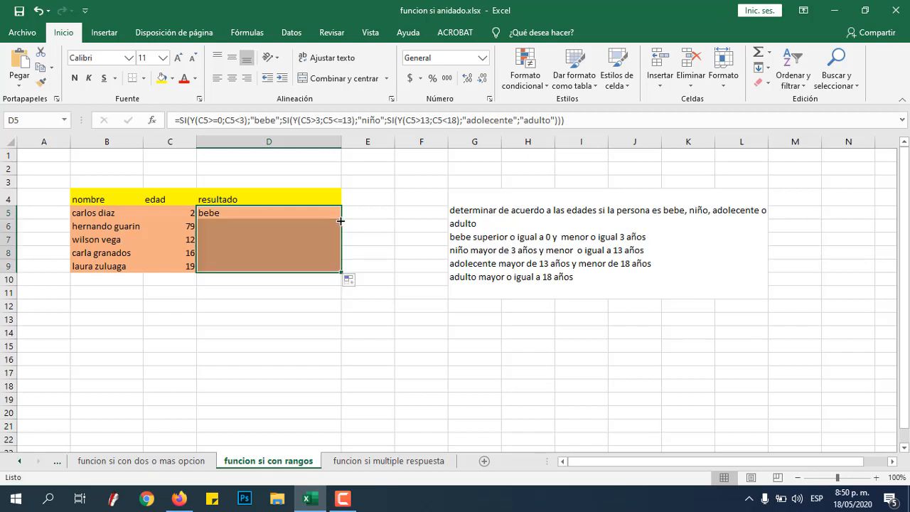
pyautogui.click(186, 228)
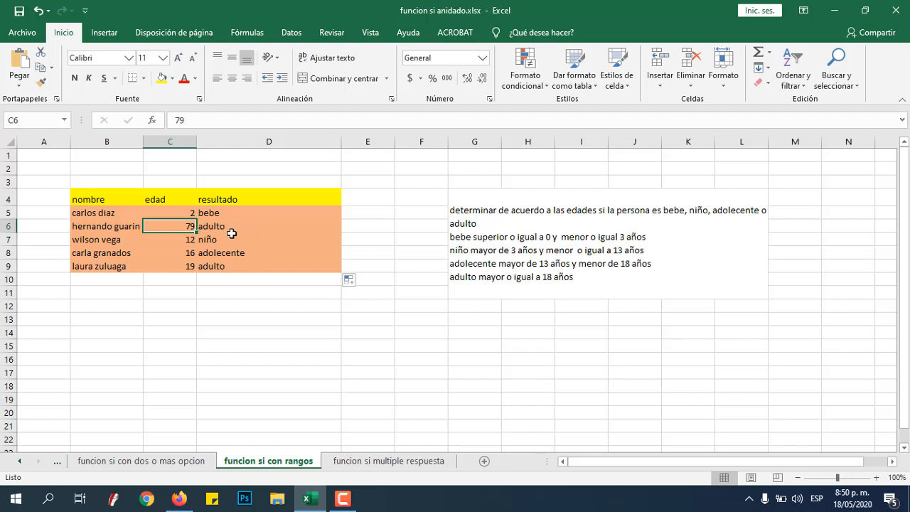
pyautogui.click(219, 226)
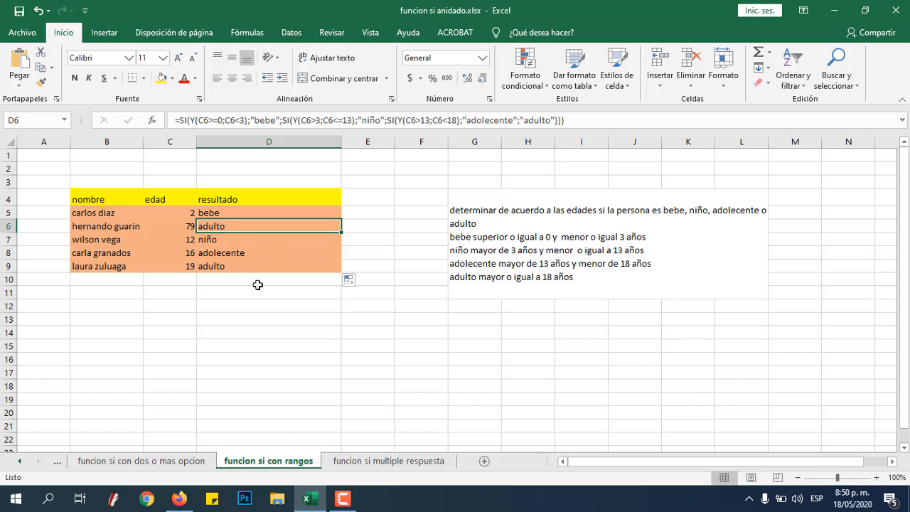
pyautogui.click(208, 254)
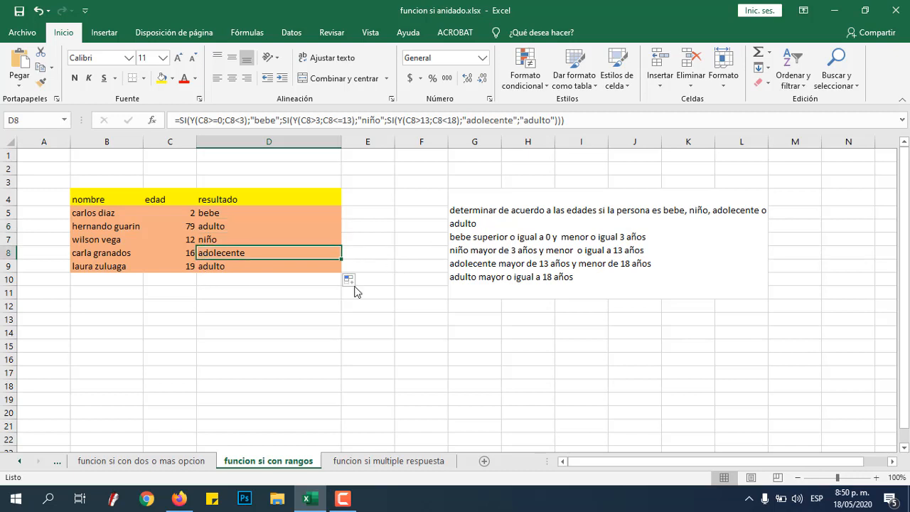
pyautogui.click(205, 266)
# - Set the age in C9 to 18
pyautogui.click(190, 268)
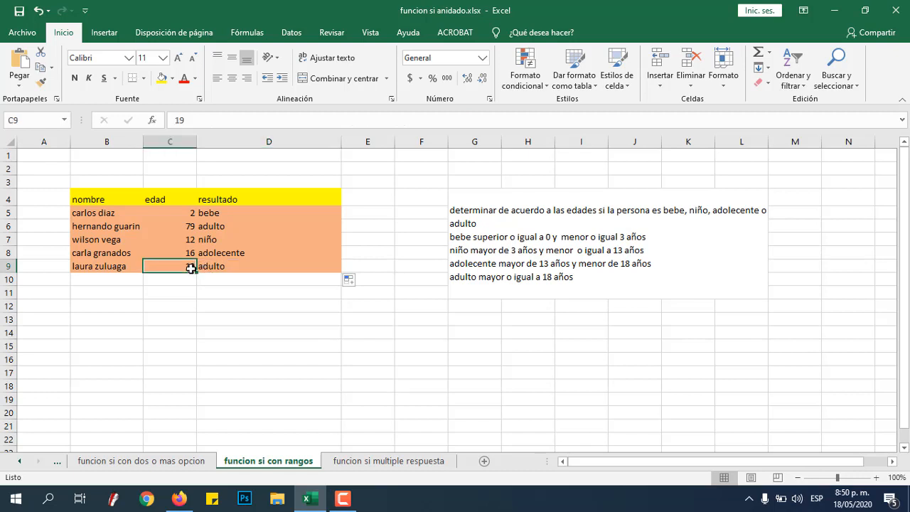
pyautogui.write('18')
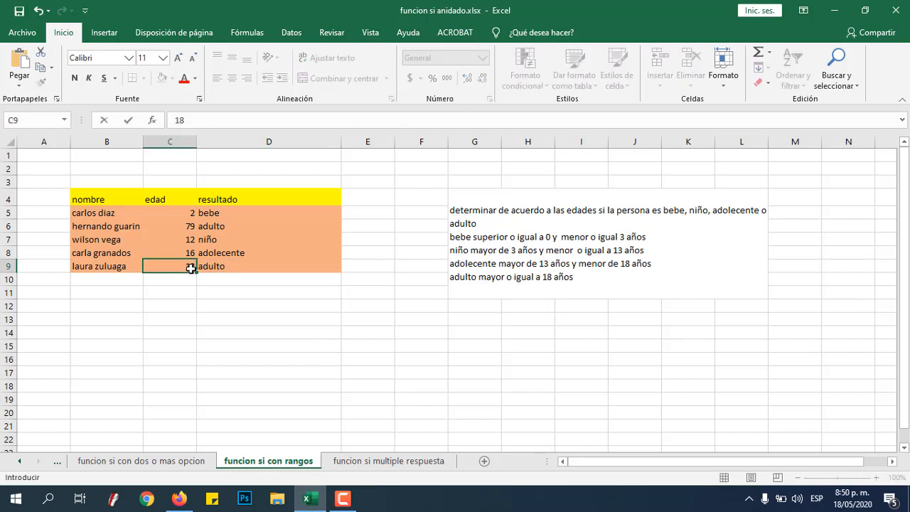
pyautogui.click(221, 297)
# - Test the classification in row 8 by entering 18 and 0 in turn as the age in C8
pyautogui.click(186, 253)
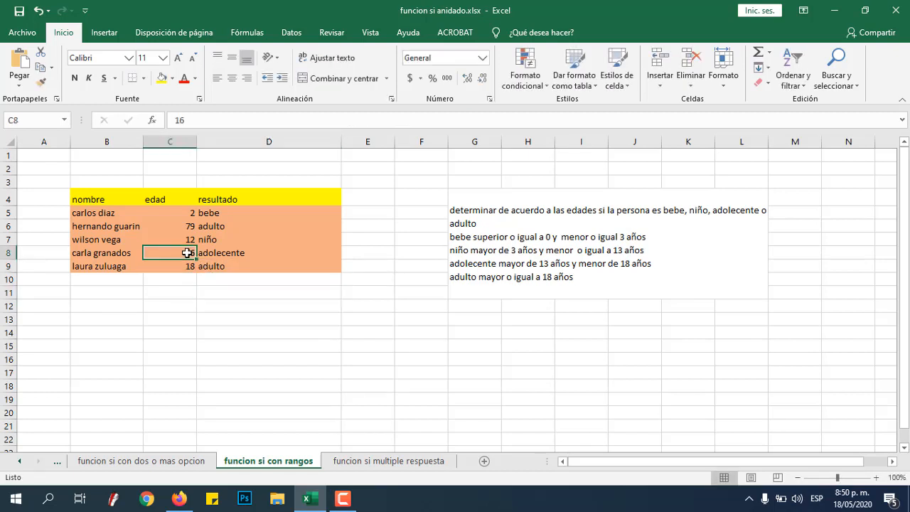
pyautogui.write('18')
pyautogui.click(228, 311)
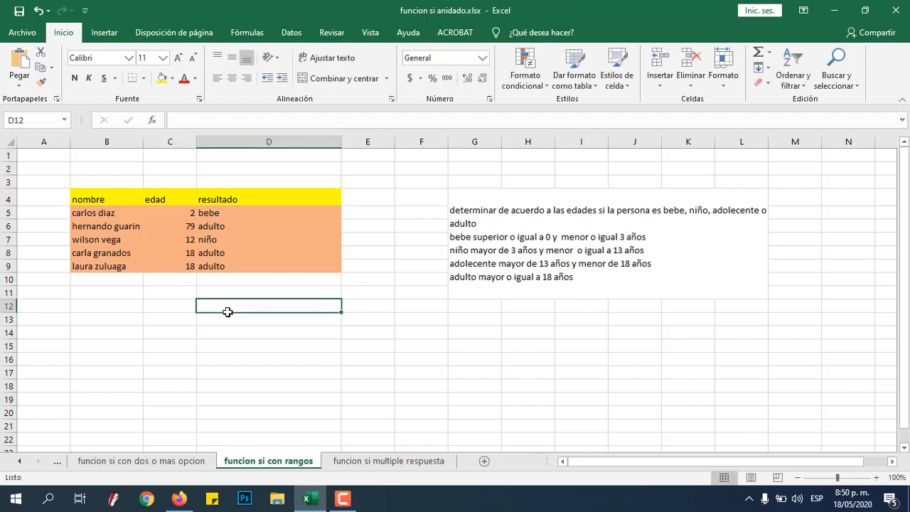
pyautogui.click(186, 254)
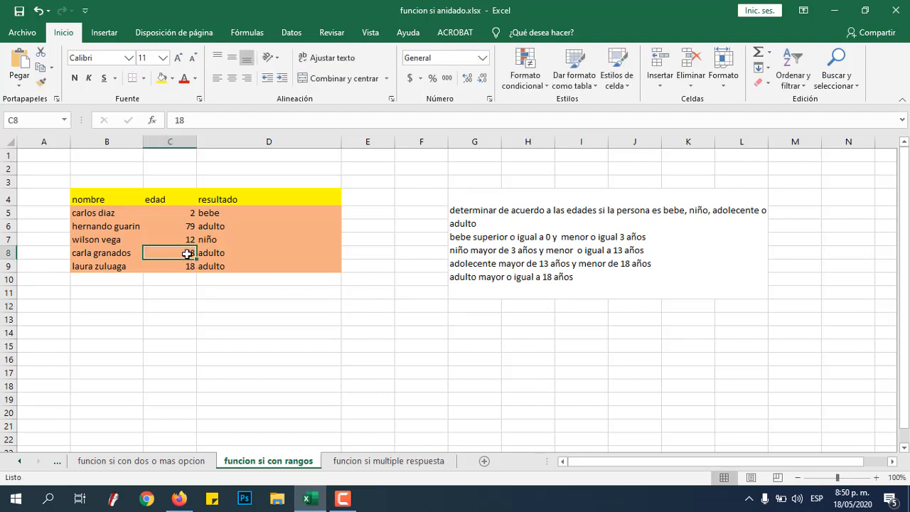
pyautogui.write('0')
pyautogui.click(210, 289)
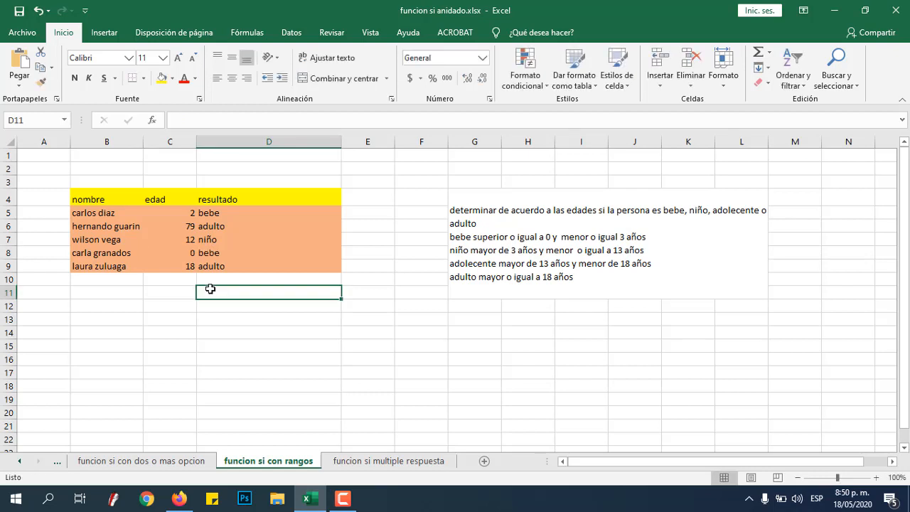
# - Set the age in C8 to 15
pyautogui.click(188, 254)
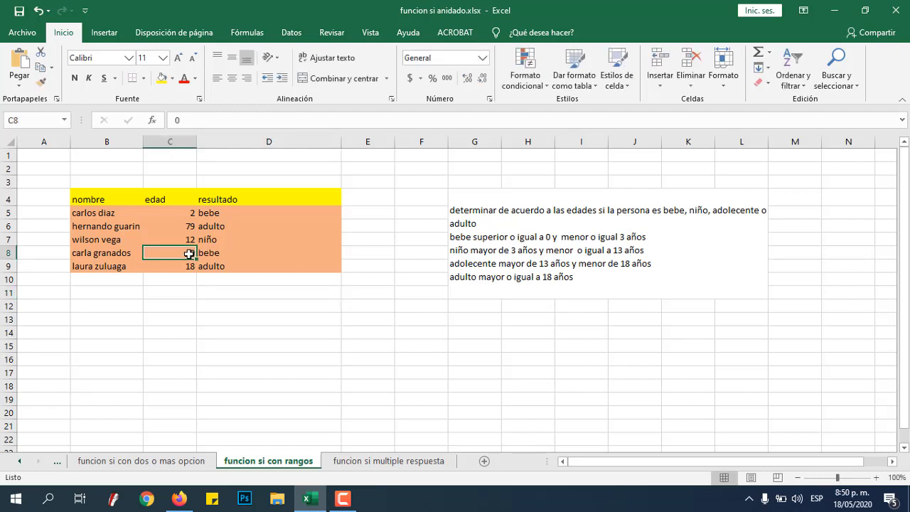
pyautogui.write('15')
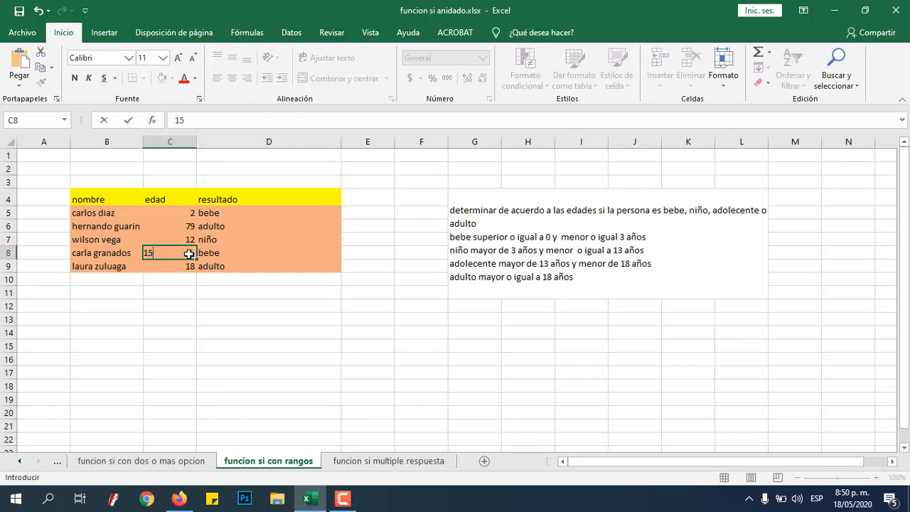
pyautogui.click(212, 318)
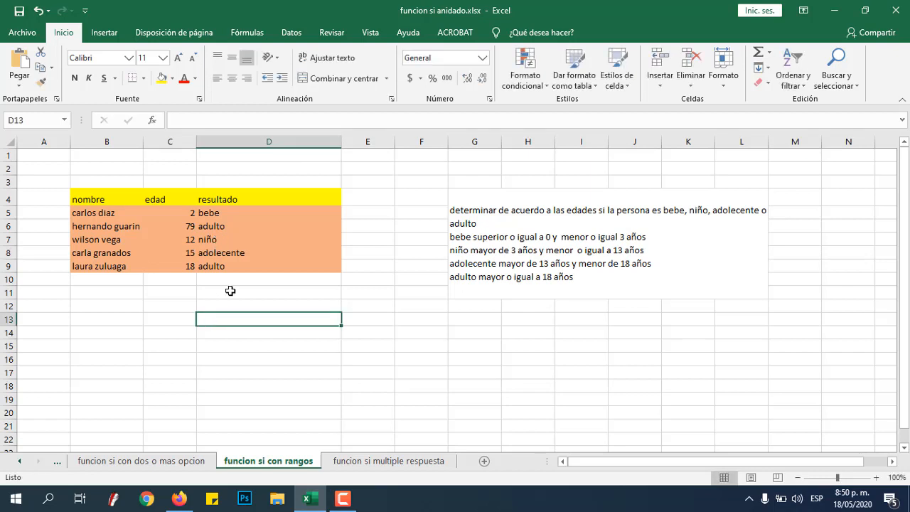
pyautogui.click(346, 496)
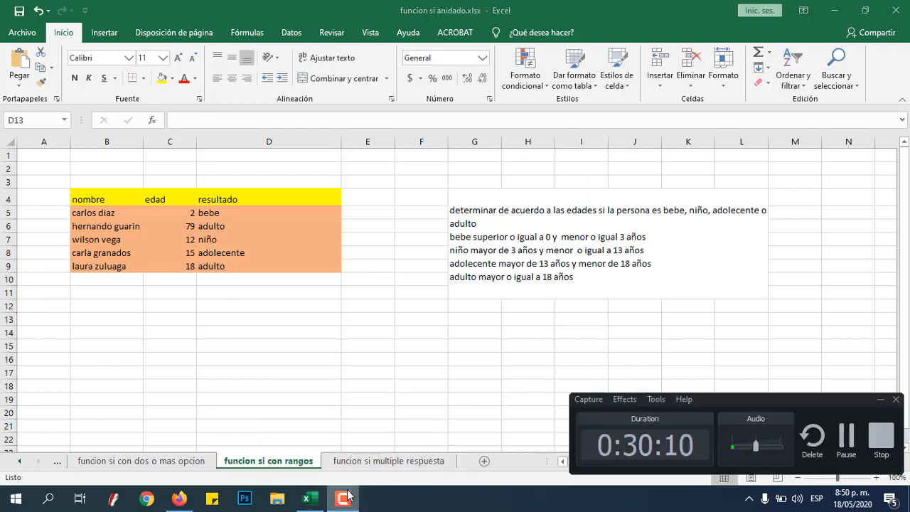